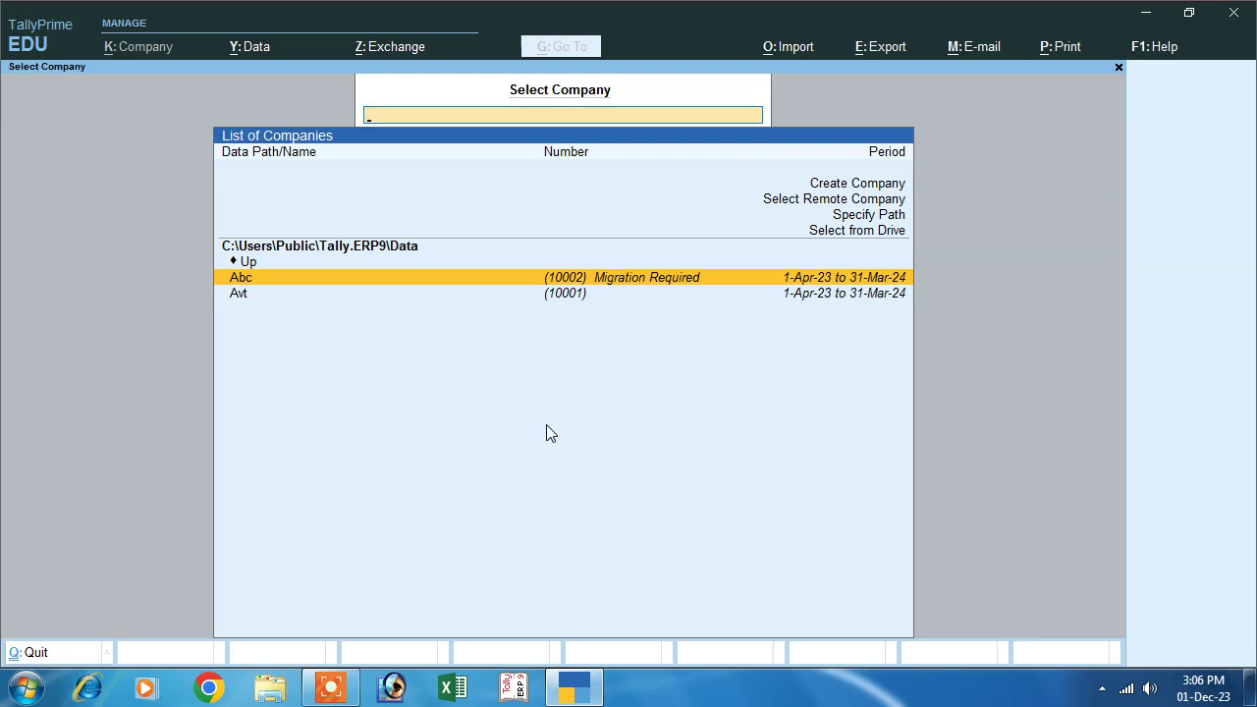
Start a new company named Abc, keeping the same mailing name and entering Patna as the address
click(840, 189)
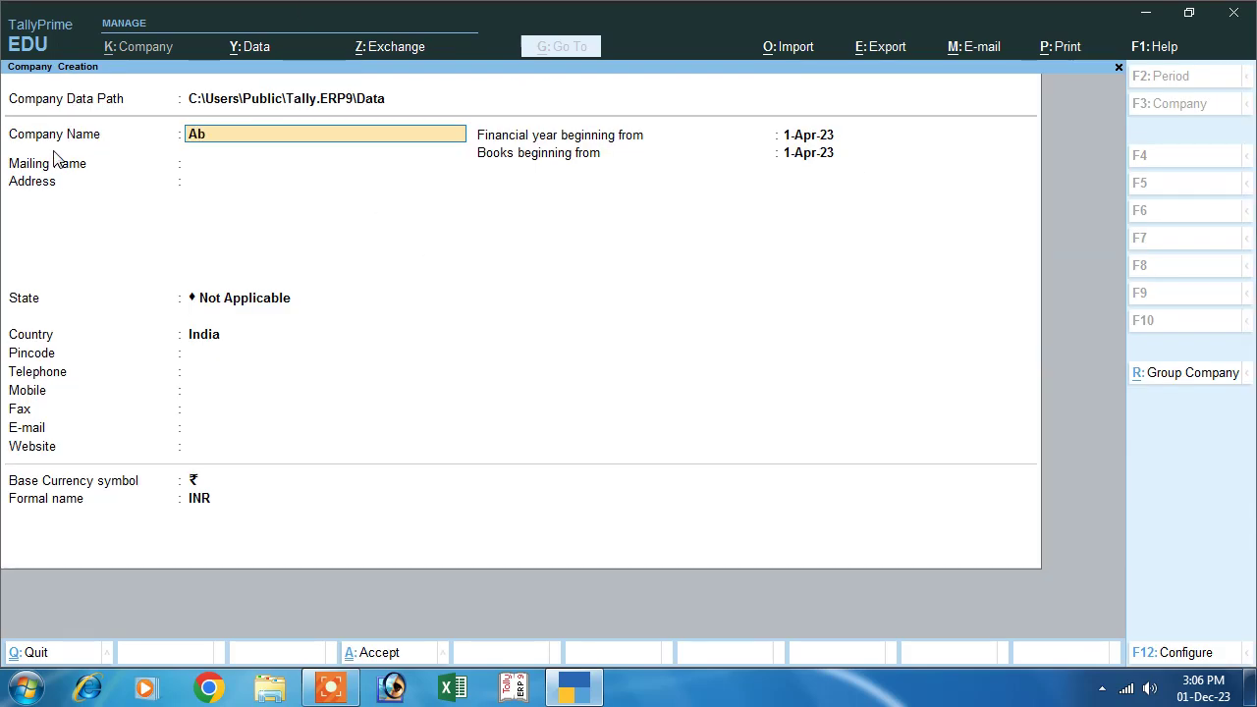
key(Return)
key(Return)
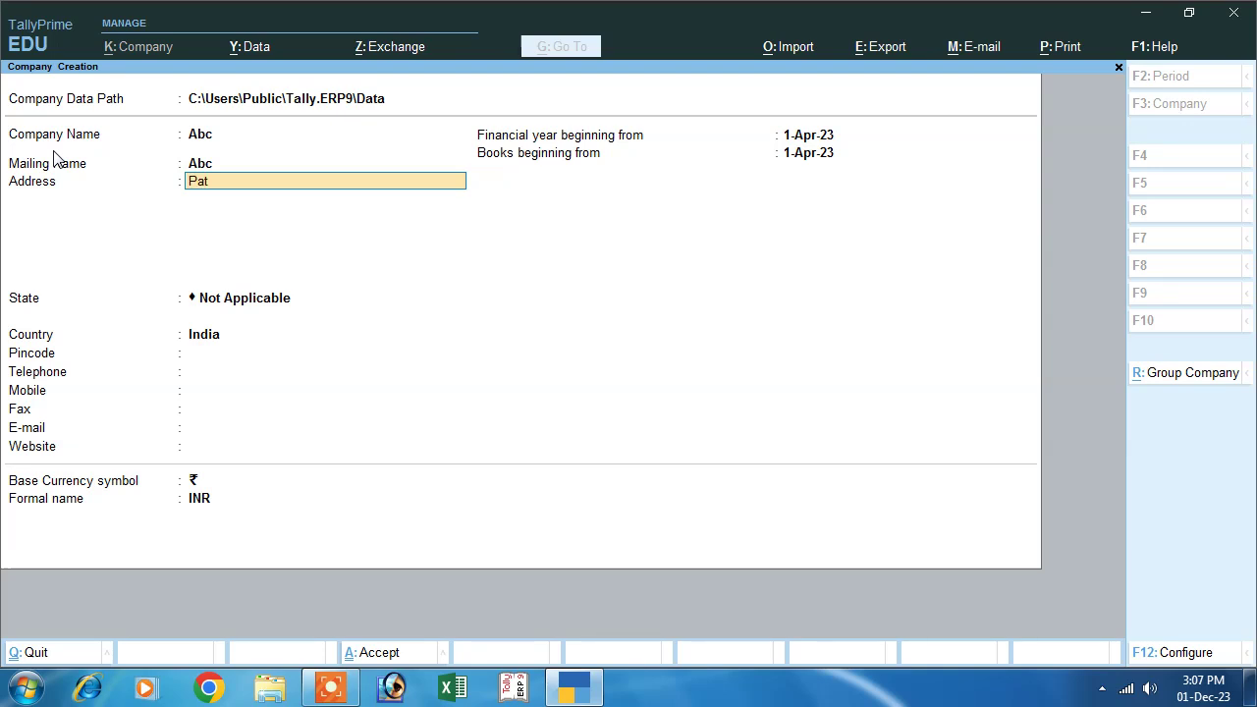
text(Patna)
key(Return)
key(Return)
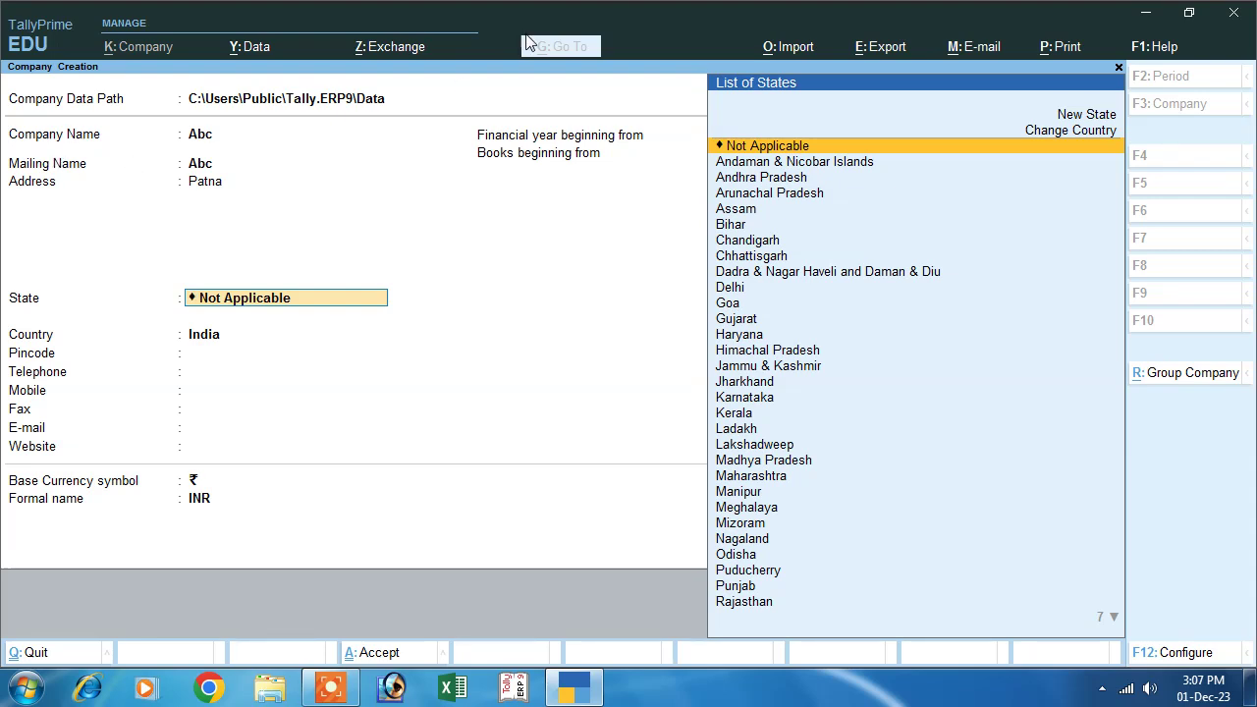
Set the company's state to Bihar, keep the remaining defaults and save the company
click(732, 226)
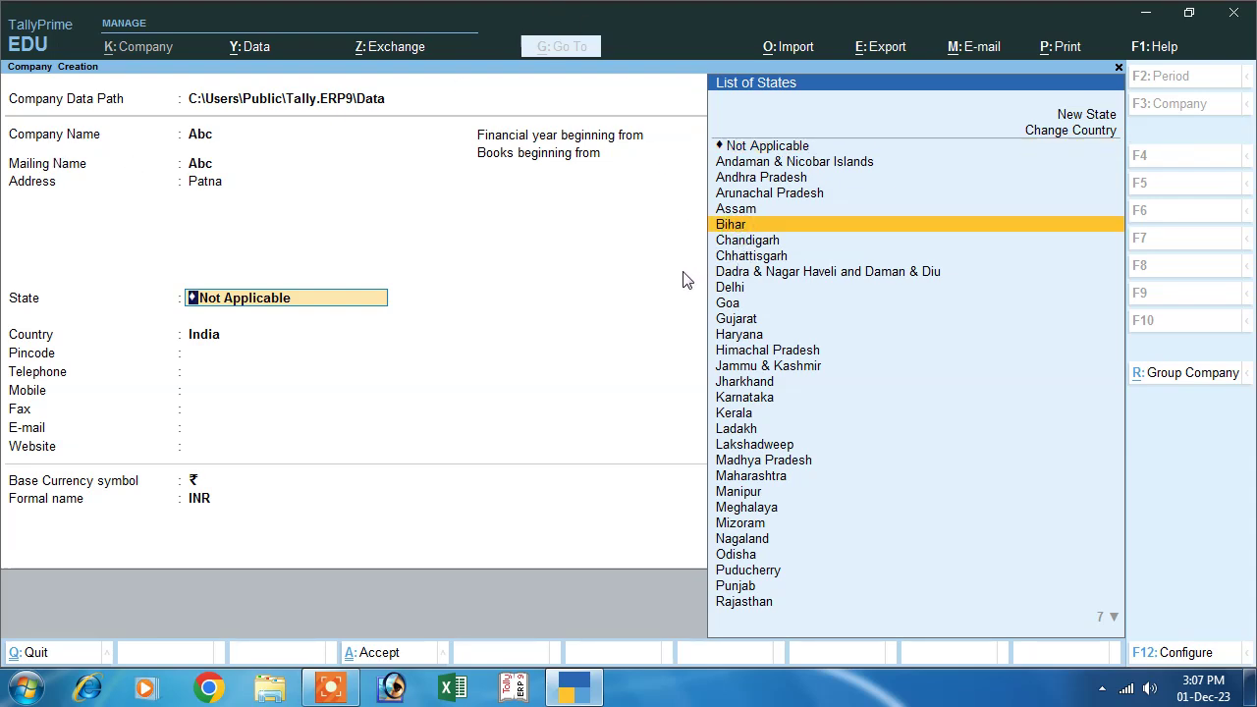
key(BackSpace)
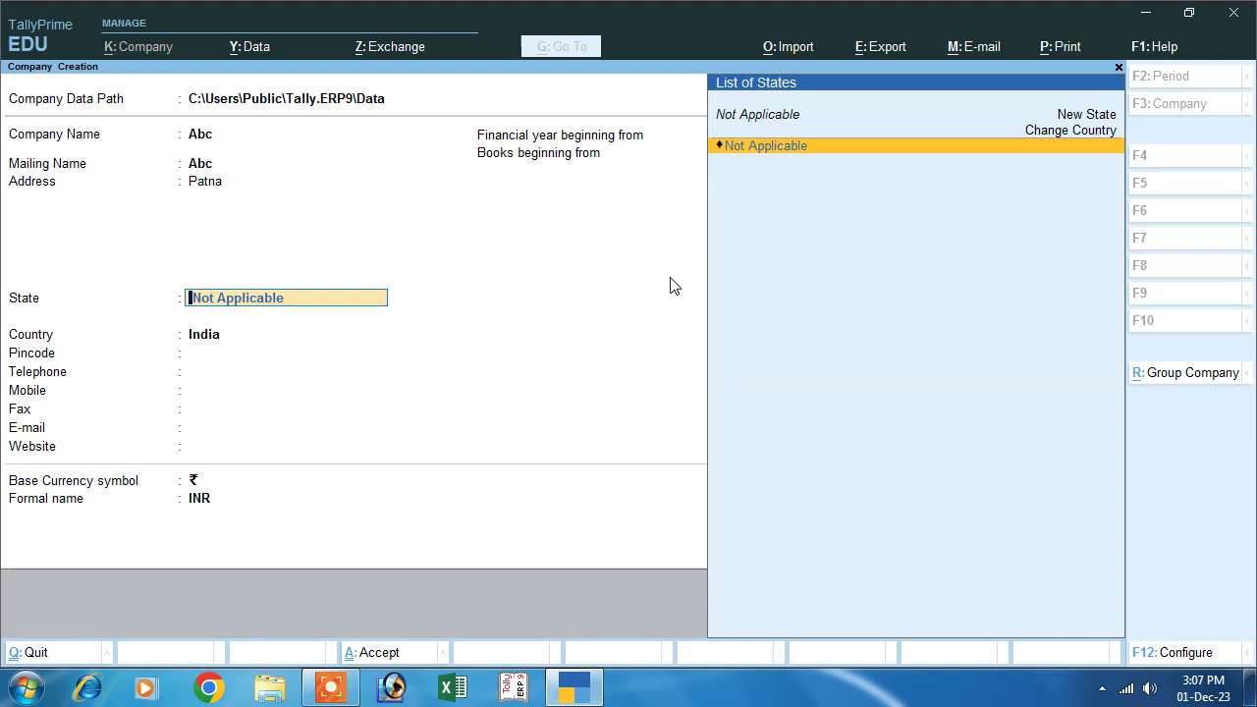
text(b)
key(Return)
key(Return)
key(Return)
key(Return)
key(Return)
key(Return)
key(Return)
key(Return)
key(Return)
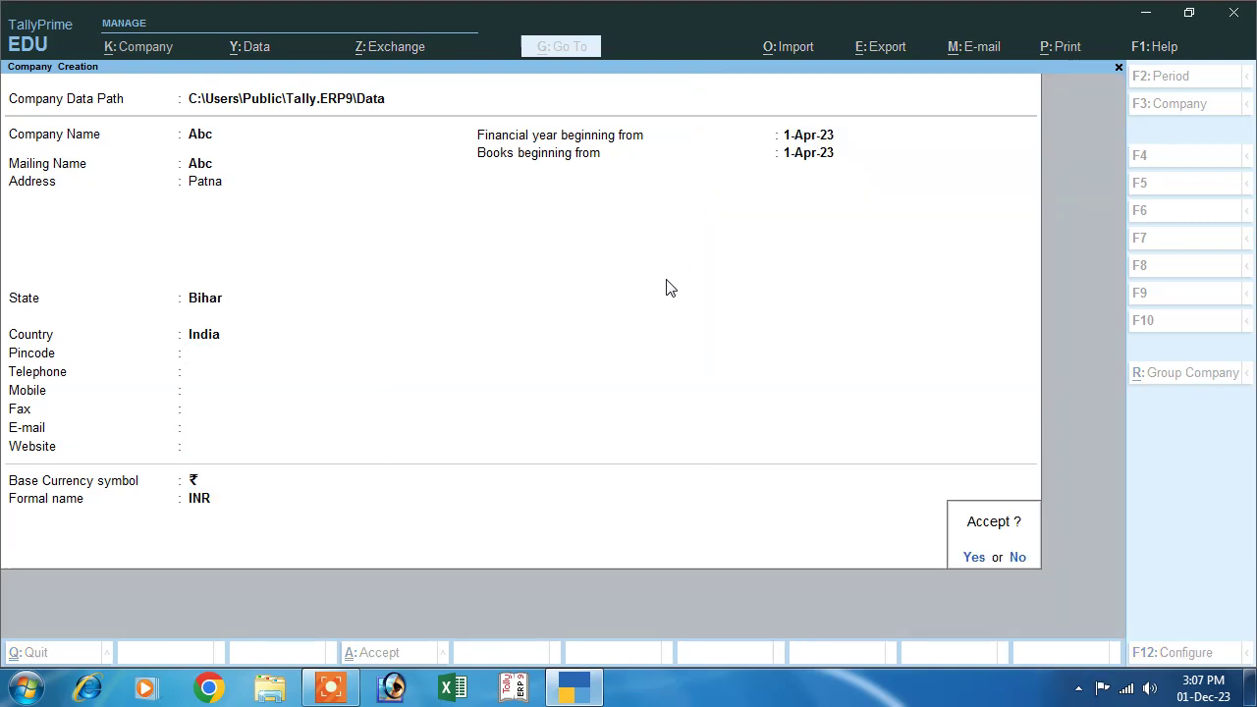
key(Return)
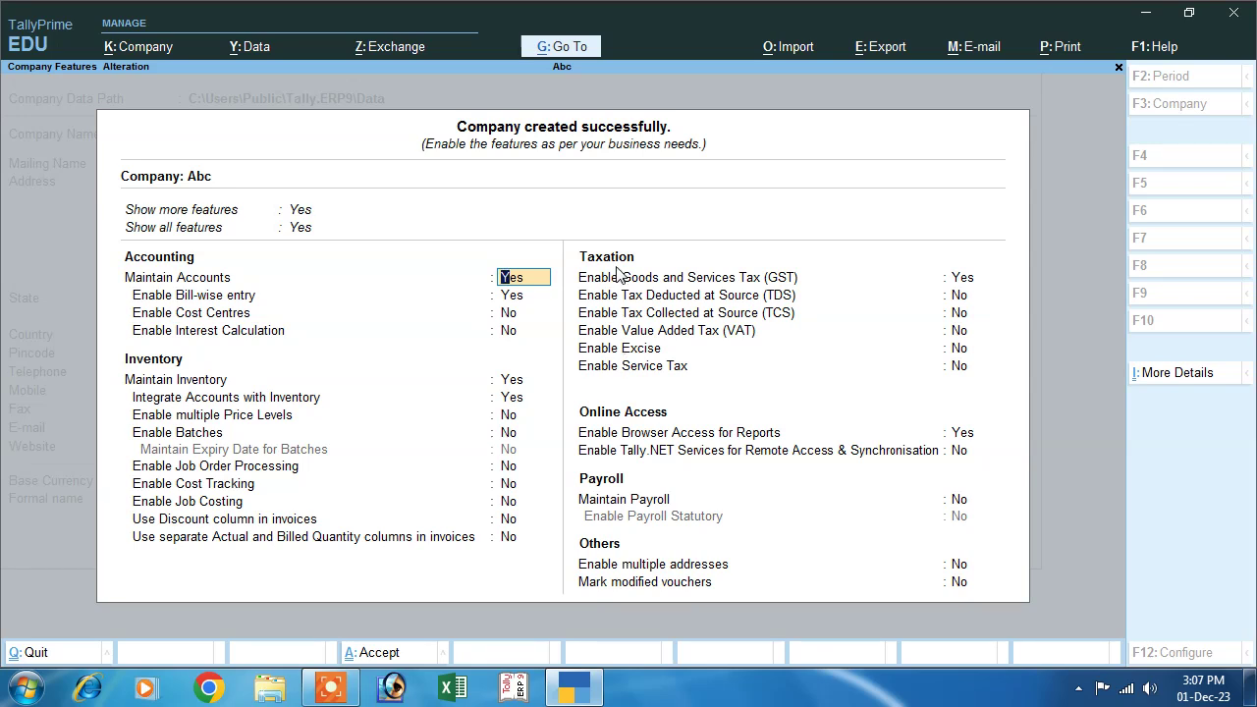
Enable GST for the company with state Bihar, registration type Regular and applicability from 1-Apr-23, and fill in the GSTIN/UIN
click(778, 282)
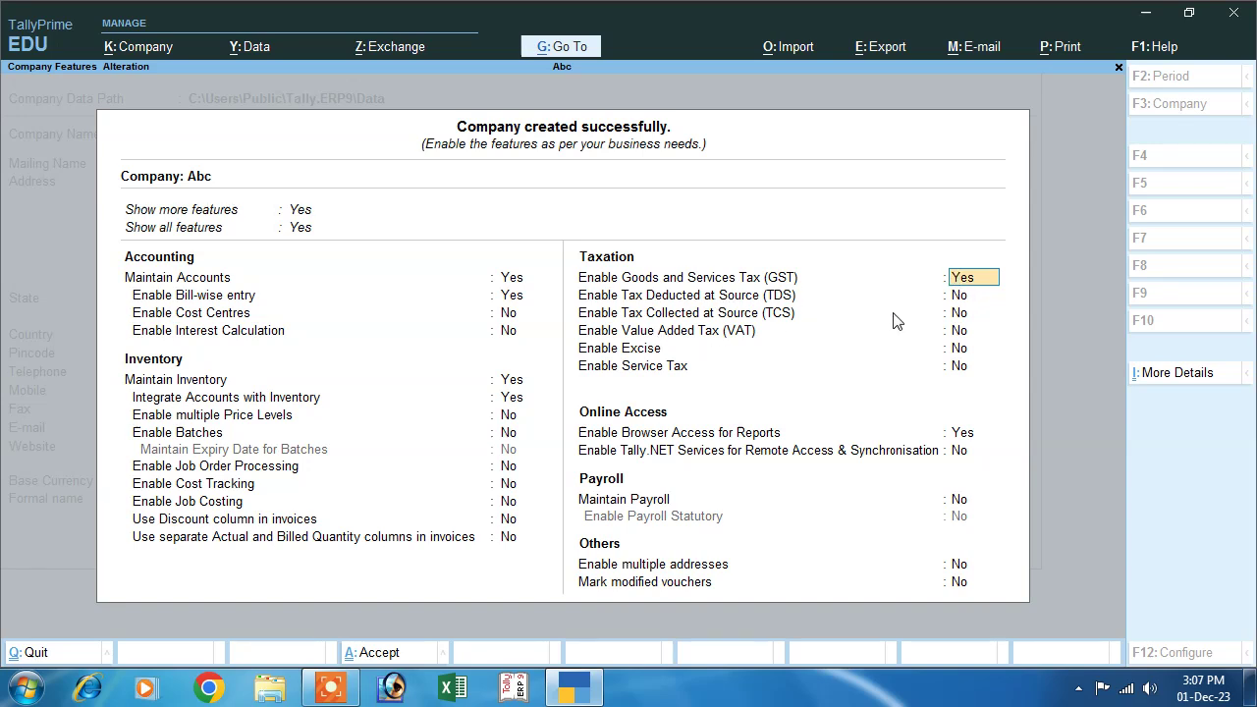
key(Return)
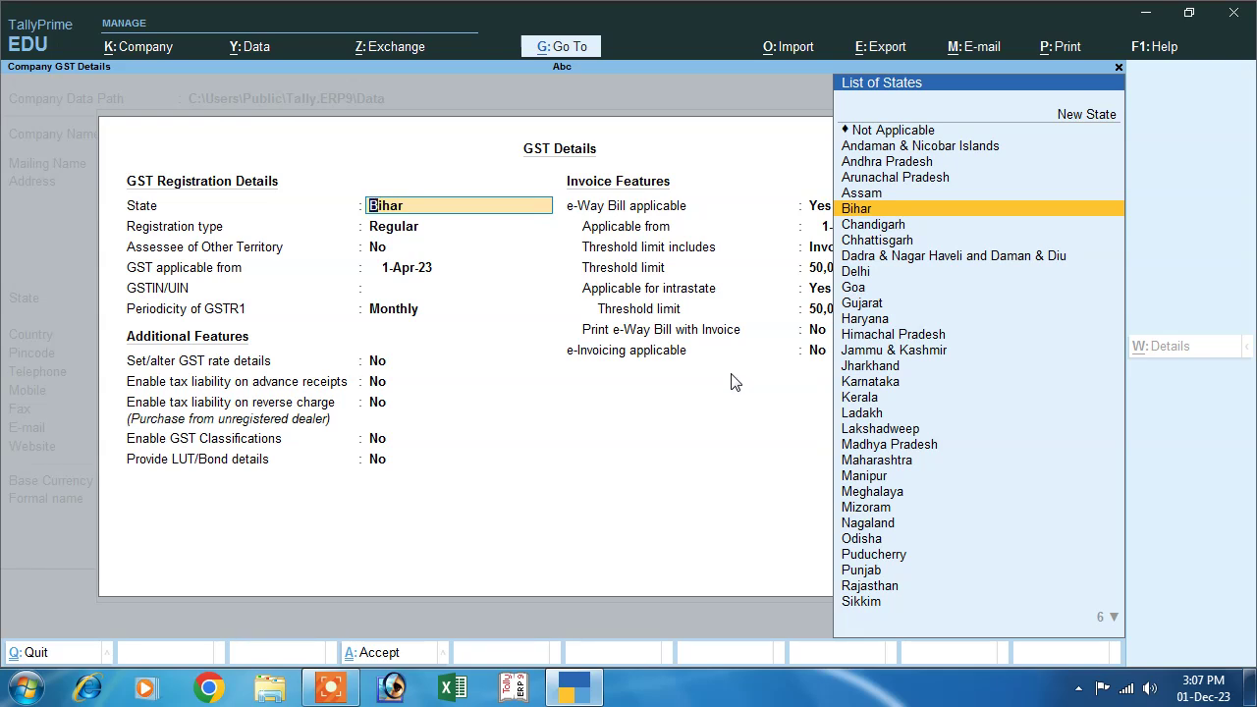
key(Return)
key(Return)
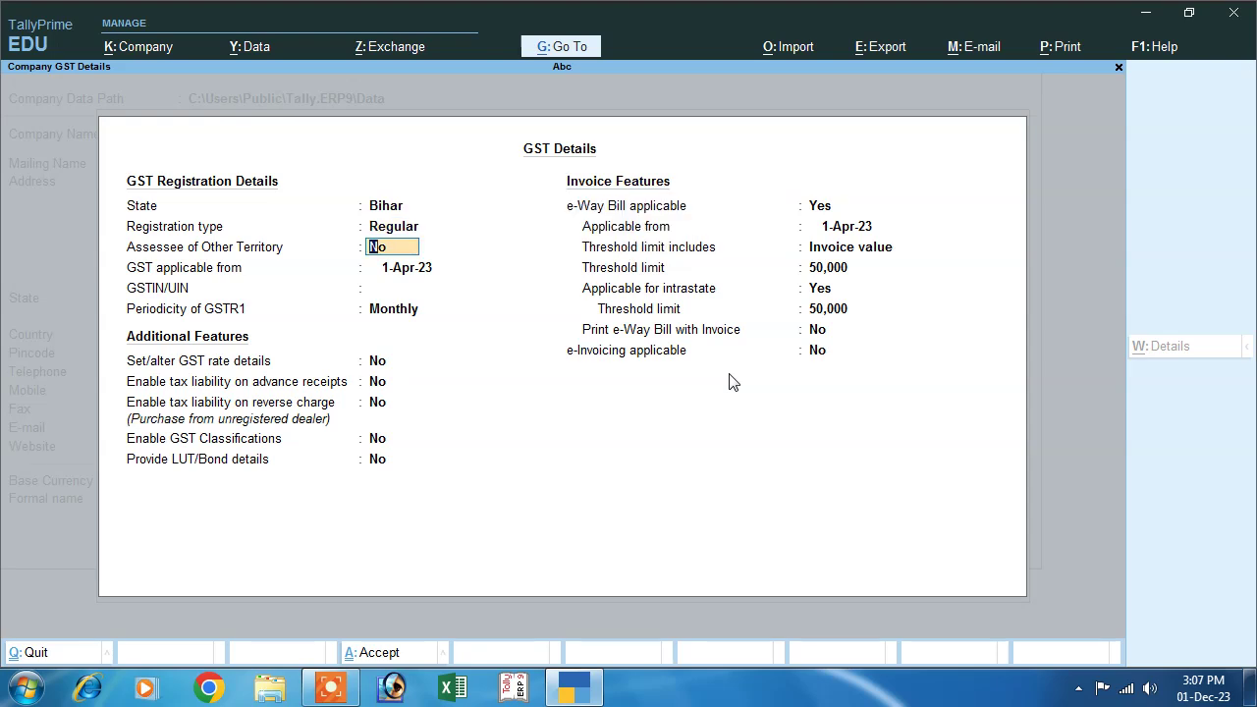
key(Return)
key(Return)
text(GHJHG65J465)
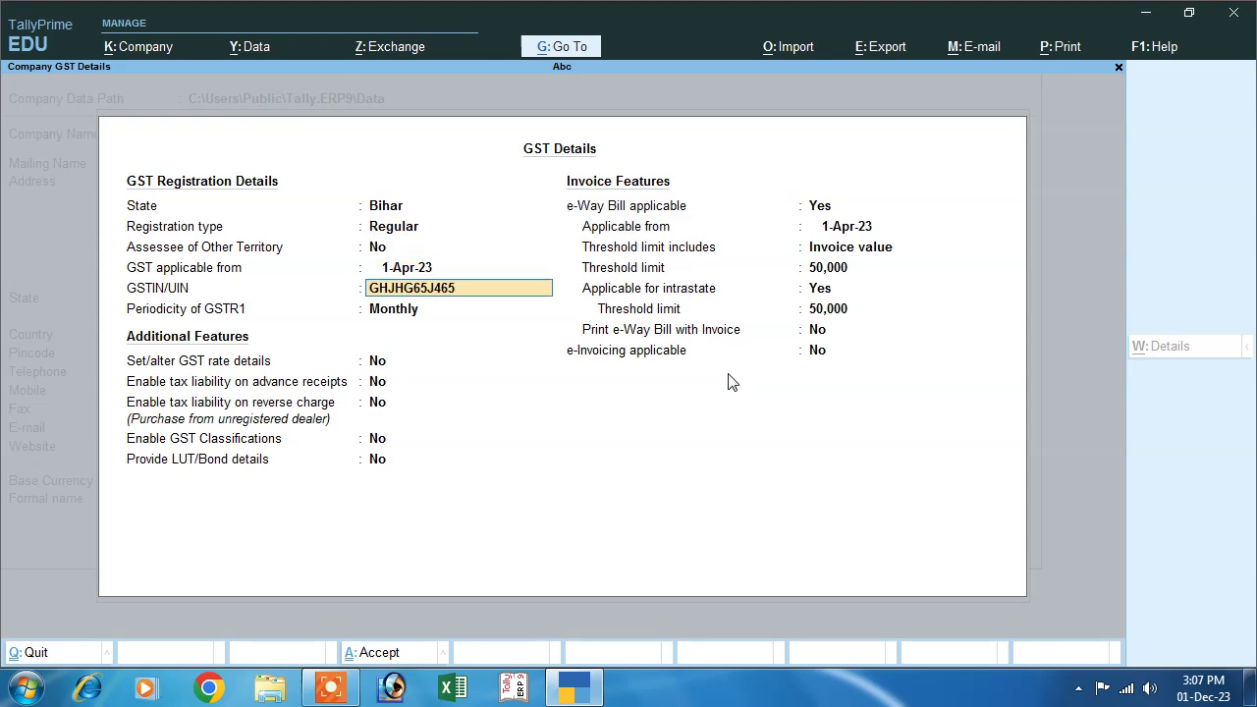
Accept Monthly GSTR1 periodicity and the default additional and invoice features, and save the GST details
key(Return)
key(Return)
key(Return)
key(Return)
key(Return)
key(Return)
key(Return)
key(Return)
key(Return)
key(Return)
key(Return)
key(Return)
key(Return)
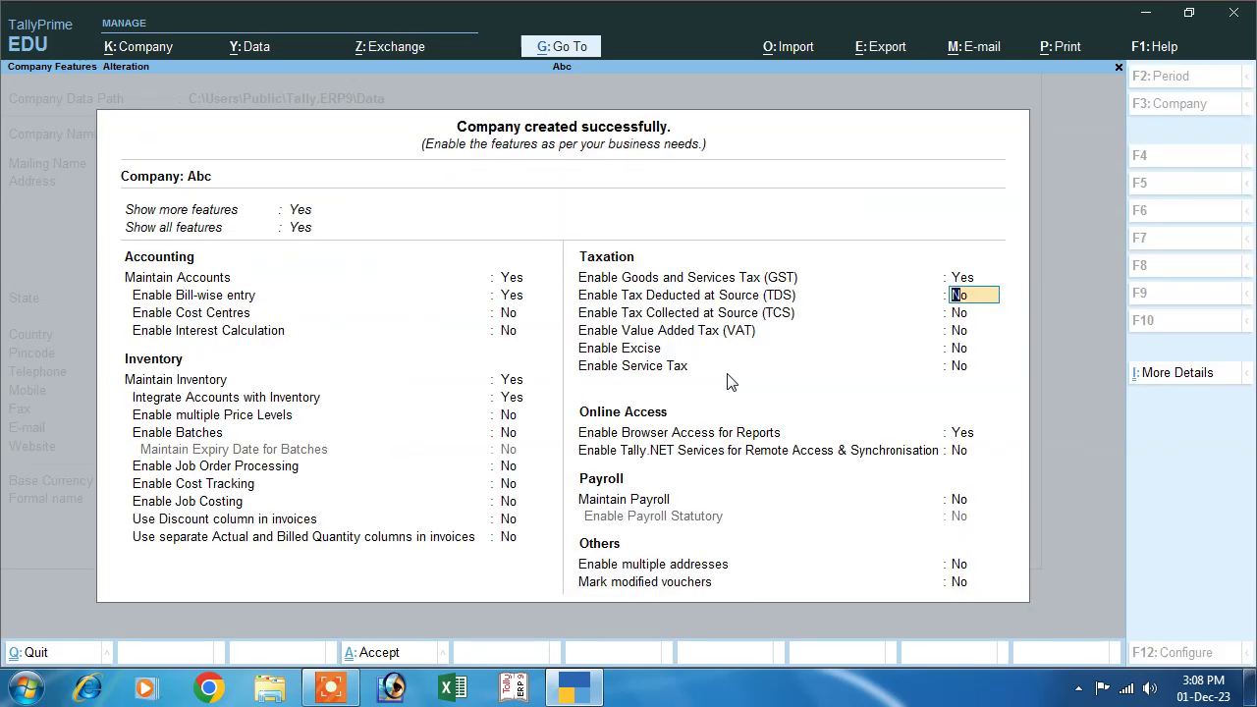
Keep the remaining company features at their defaults and save the feature settings
key(Return)
key(Return)
key(Return)
key(Return)
key(Return)
key(Return)
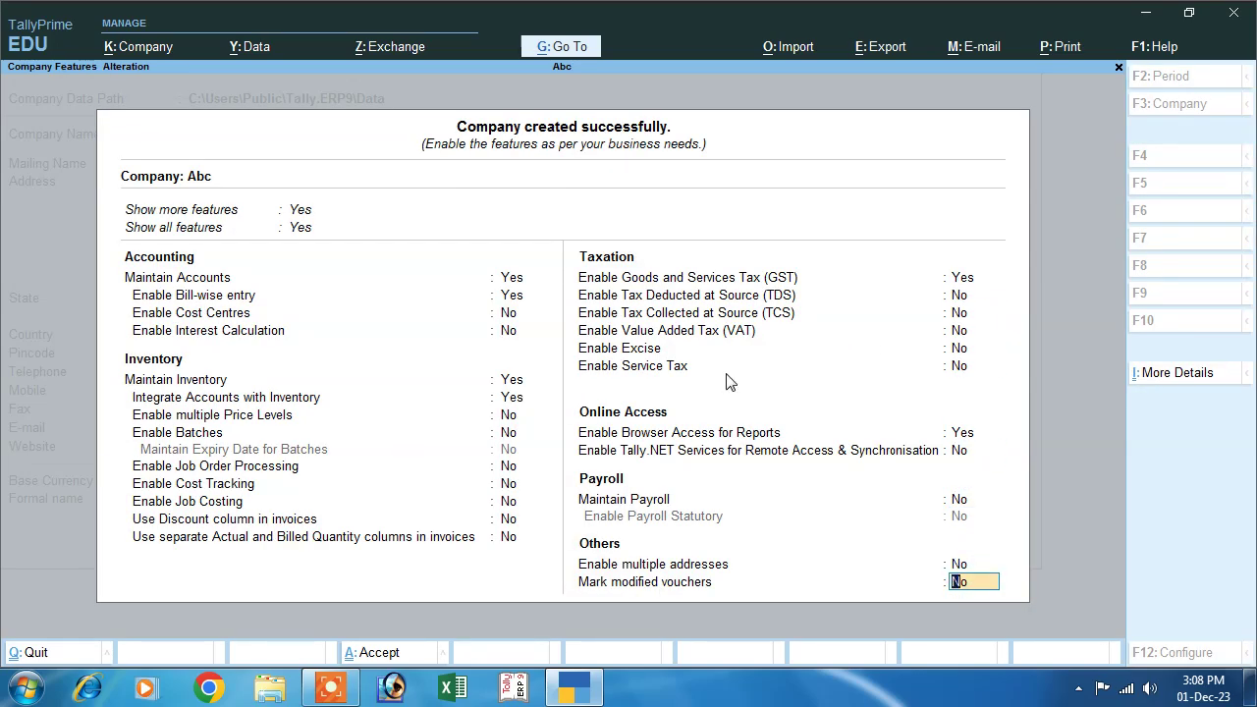
key(Return)
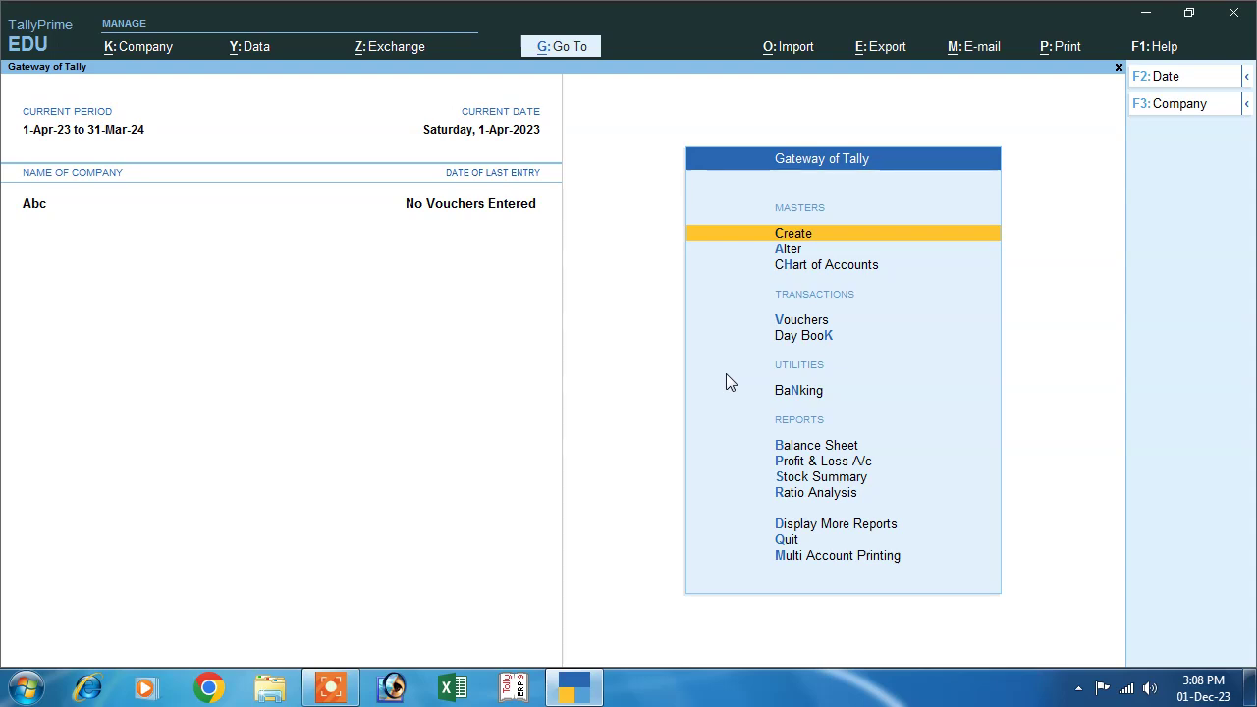
Open a new purchase voucher in Item Invoice mode
click(783, 320)
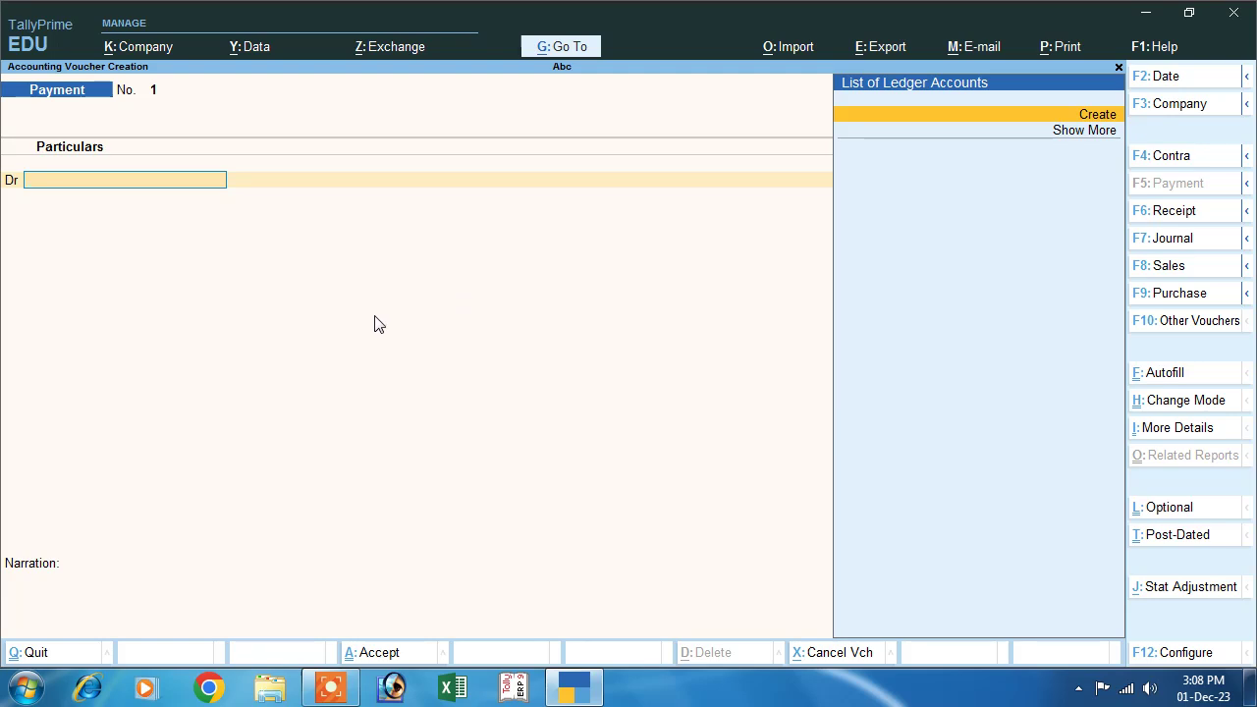
click(1141, 294)
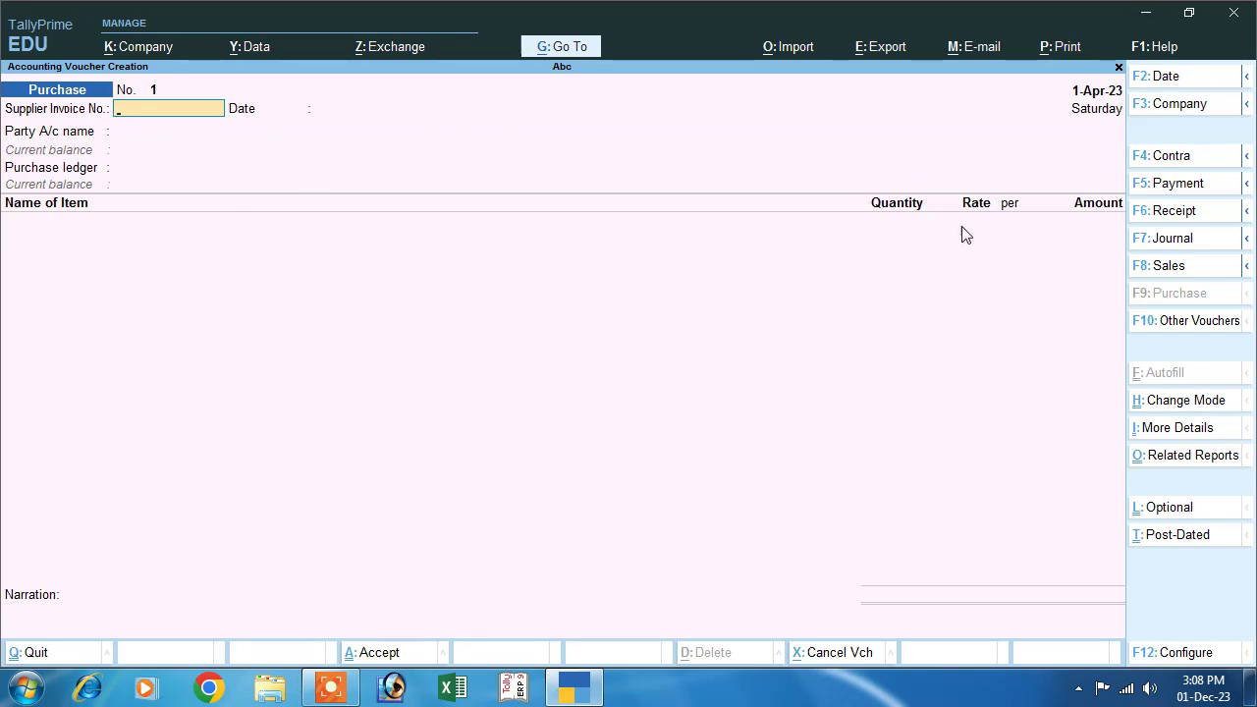
click(1183, 410)
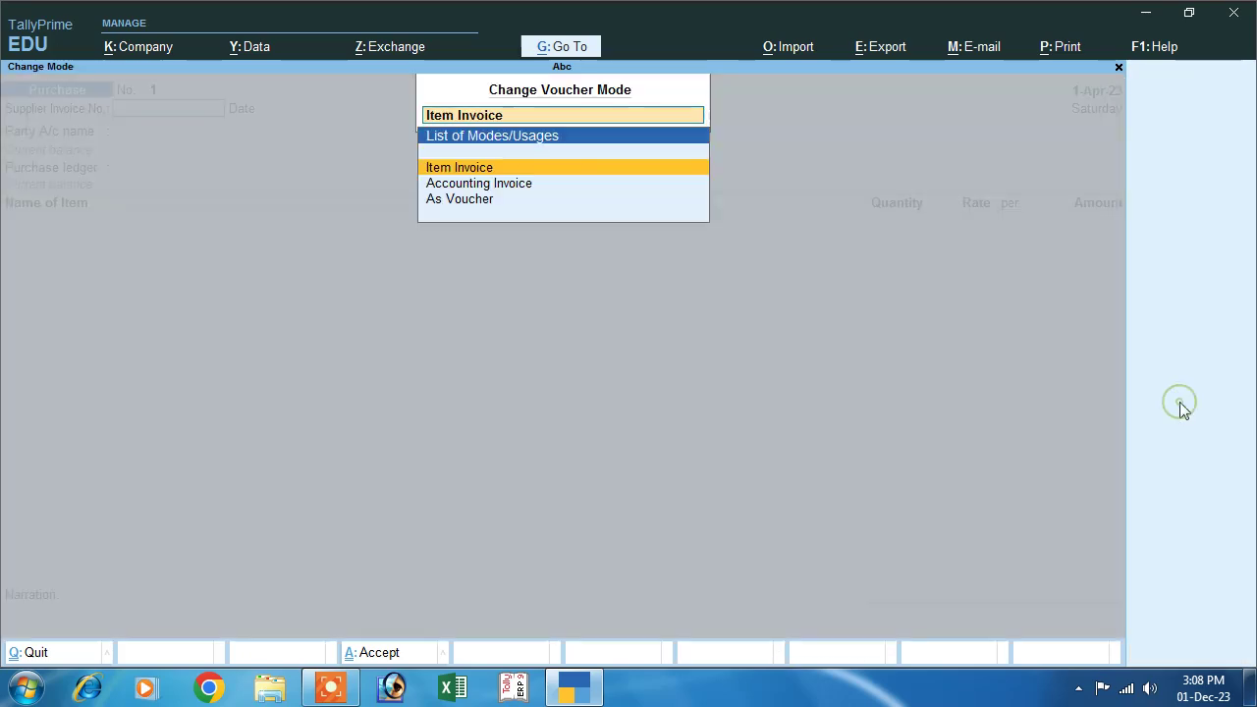
click(472, 173)
Switch the purchase voucher to As Voucher mode and back to Item Invoice mode
click(1186, 403)
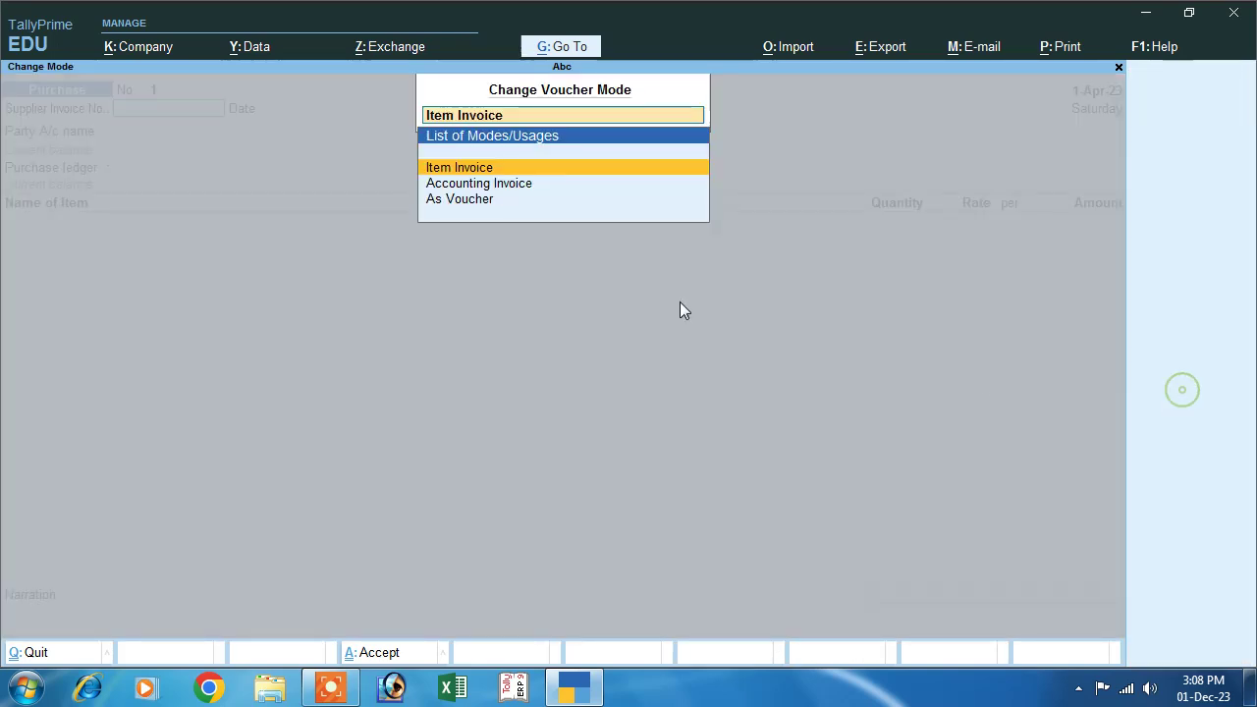
click(480, 200)
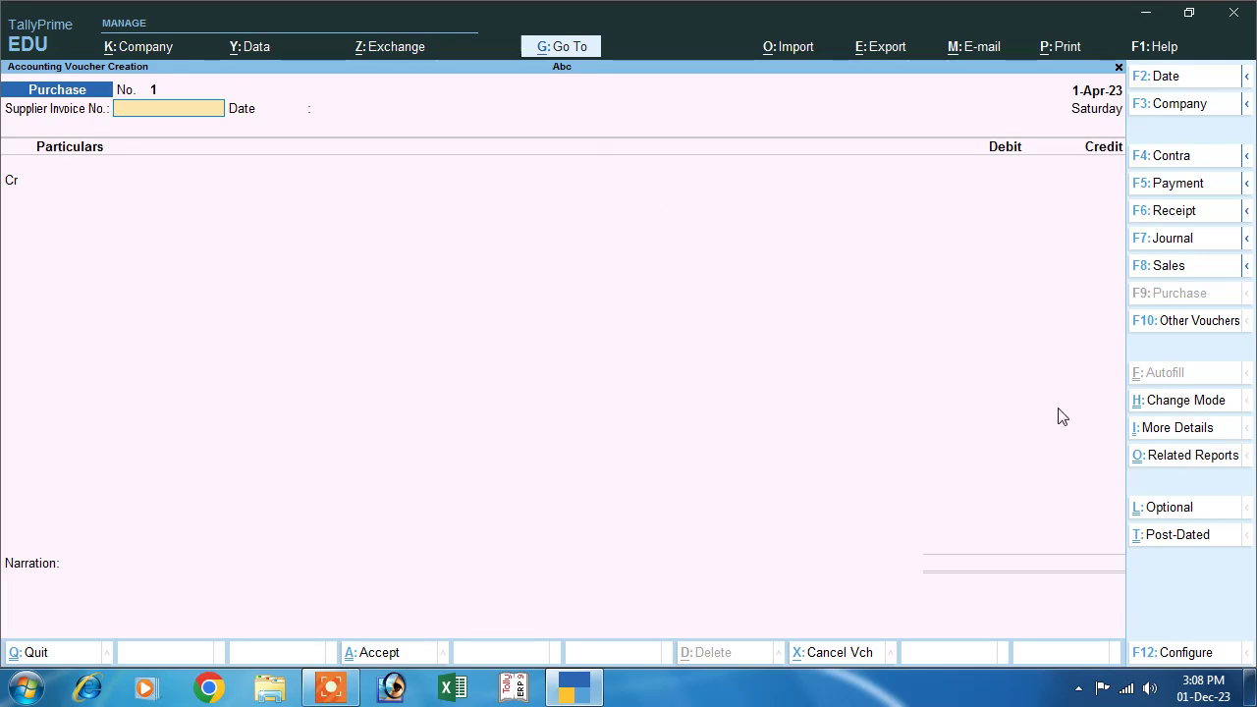
click(1169, 400)
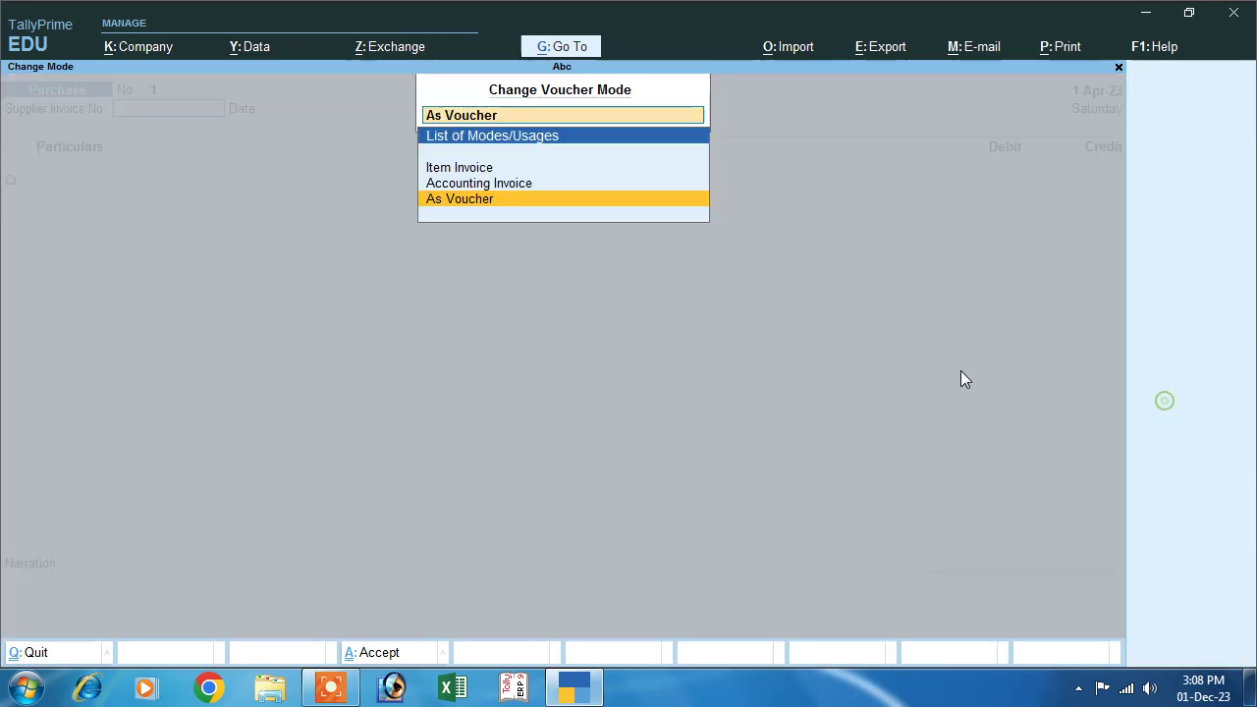
click(462, 169)
key(Return)
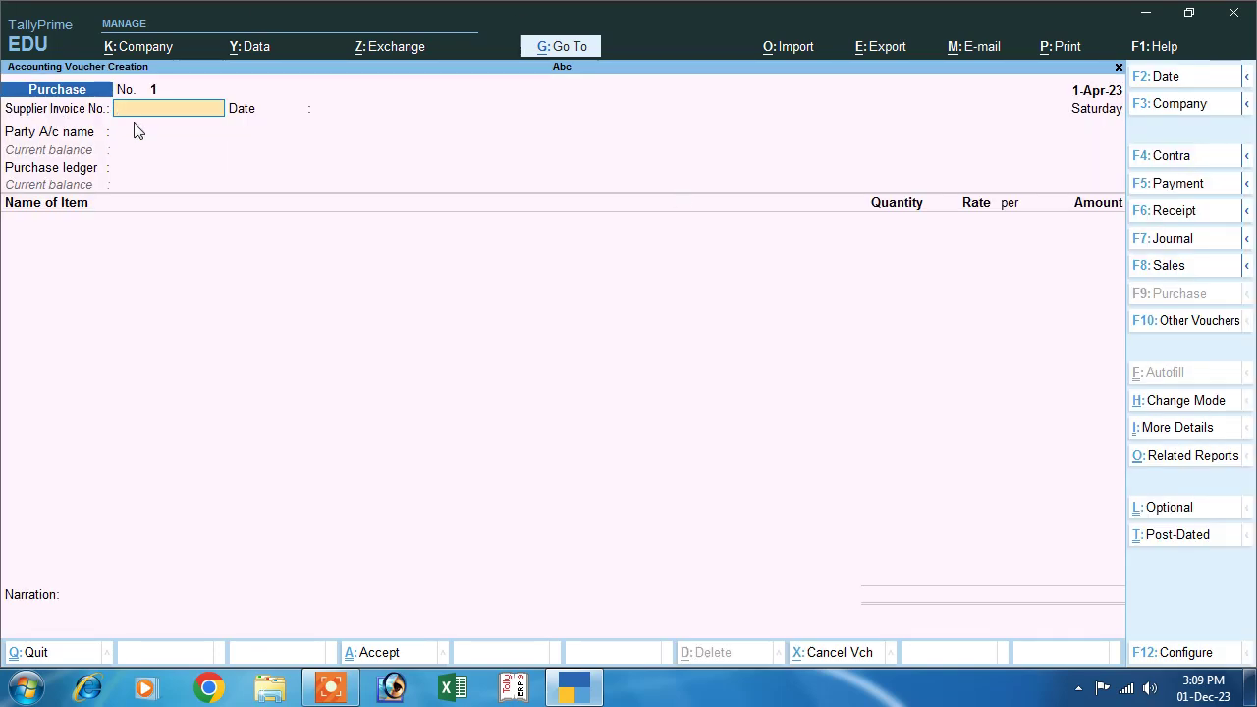
Enter supplier invoice number 01 with the date 1-Apr-23 in the purchase voucher
text(01)
key(Return)
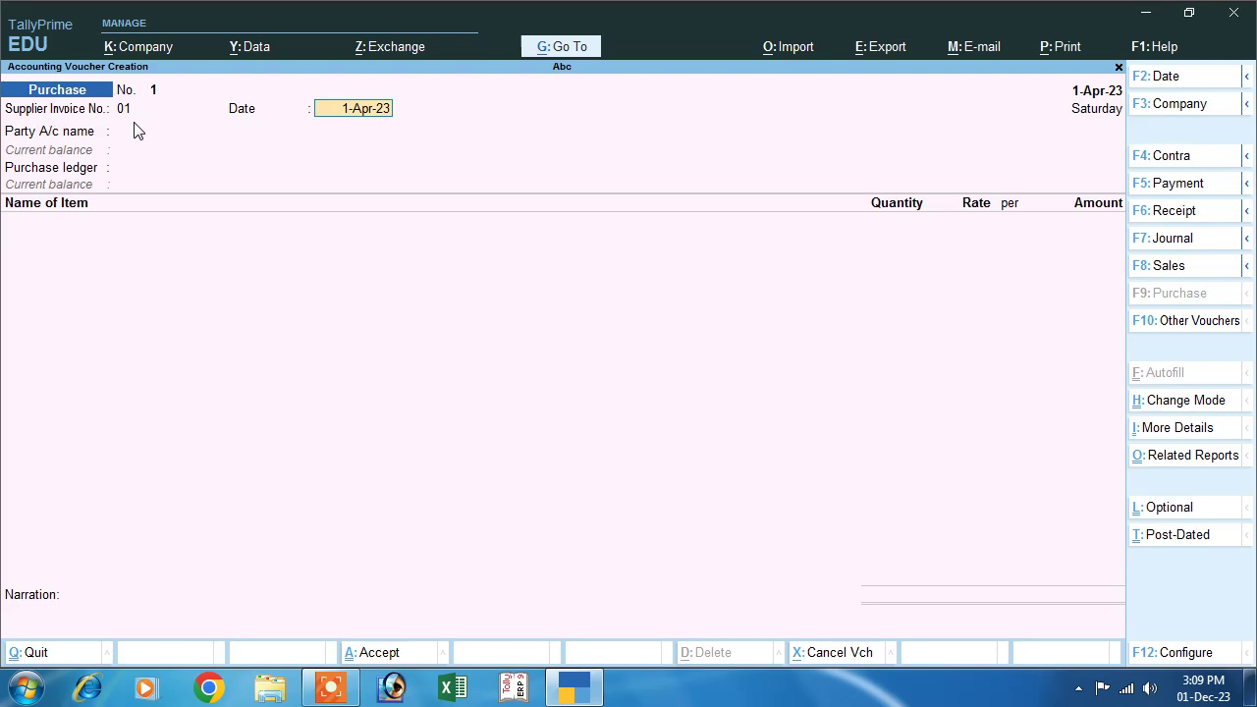
key(Return)
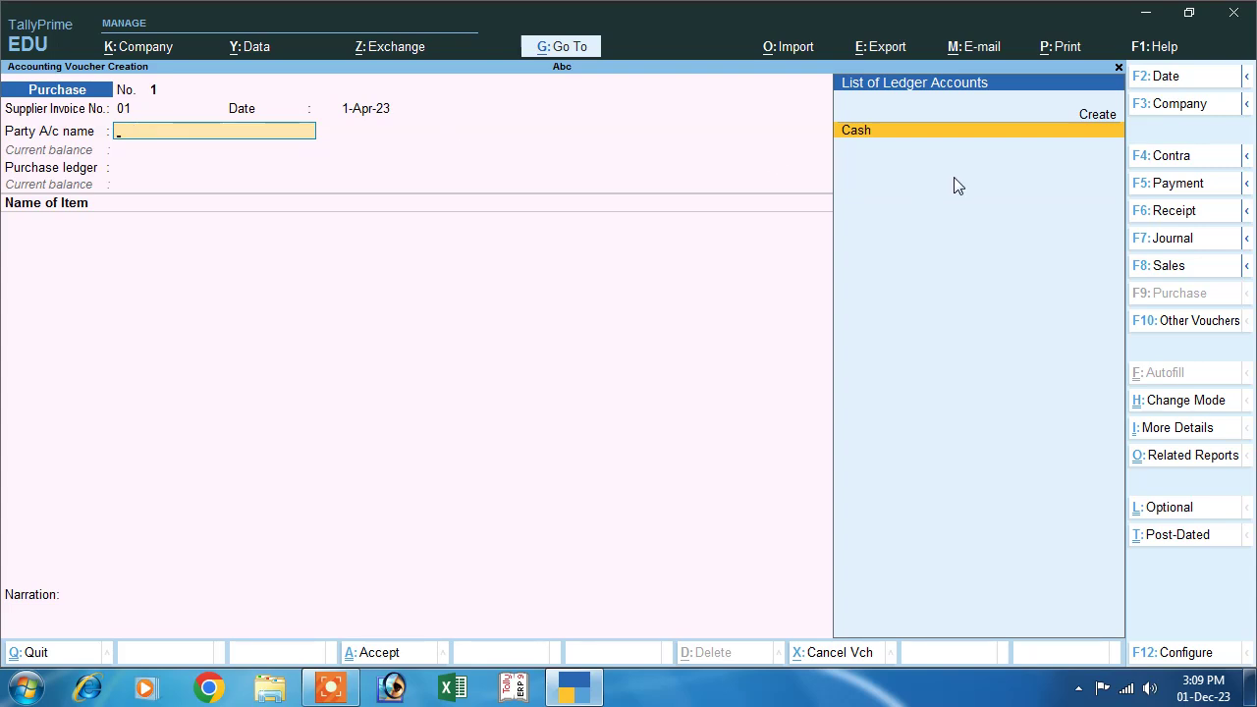
Start a new party ledger with the supplier's name and place it under Sundry Creditors
click(1085, 126)
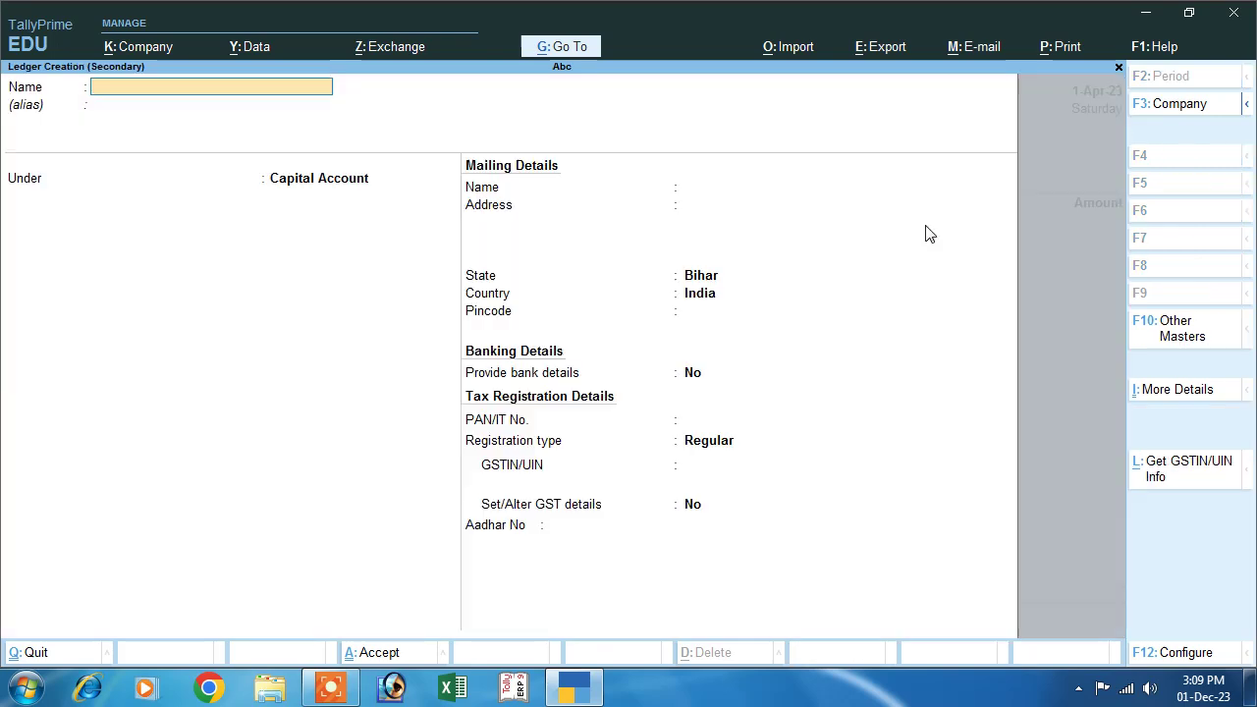
text(Raj)
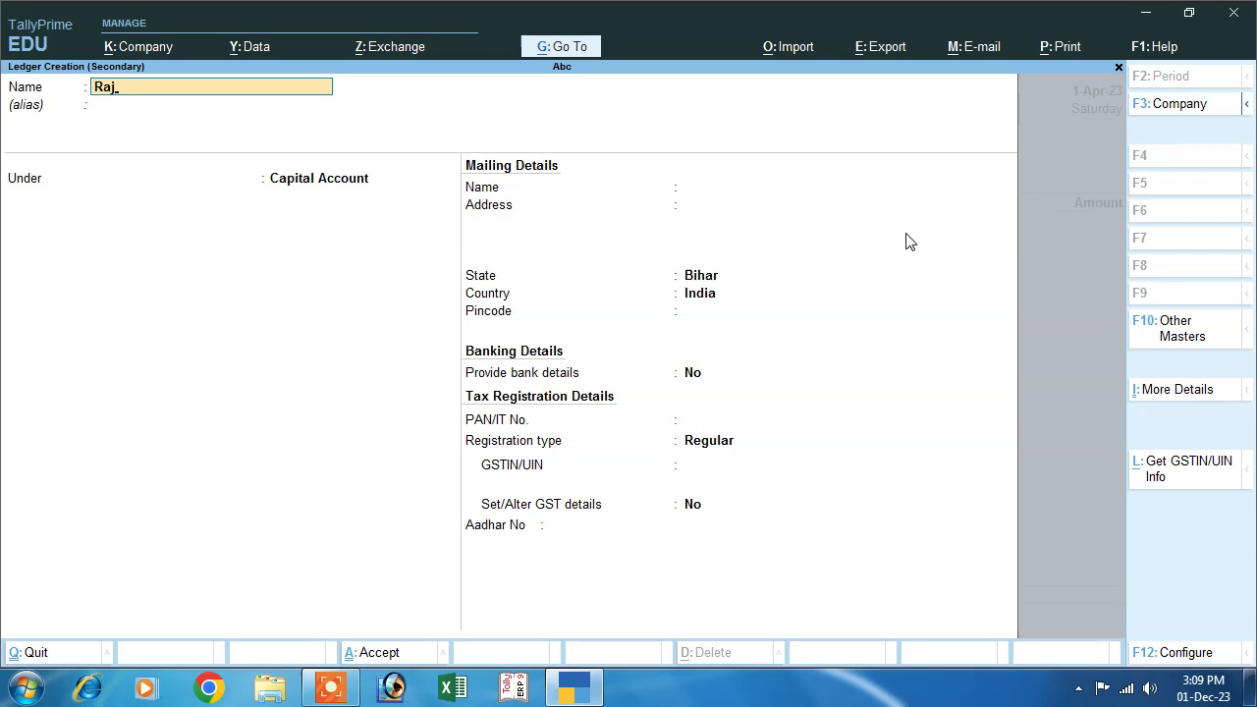
key(Return)
key(Return)
text(S)
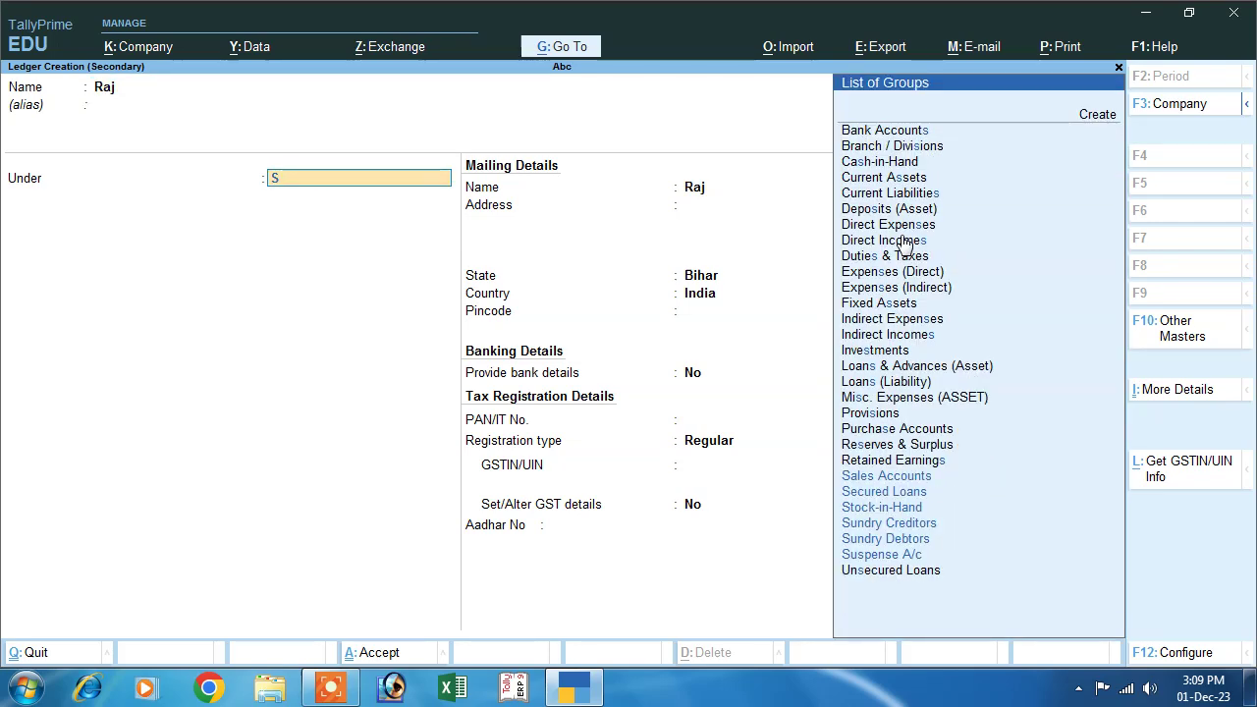
key(Down)
key(Down)
key(Down)
key(Up)
key(Return)
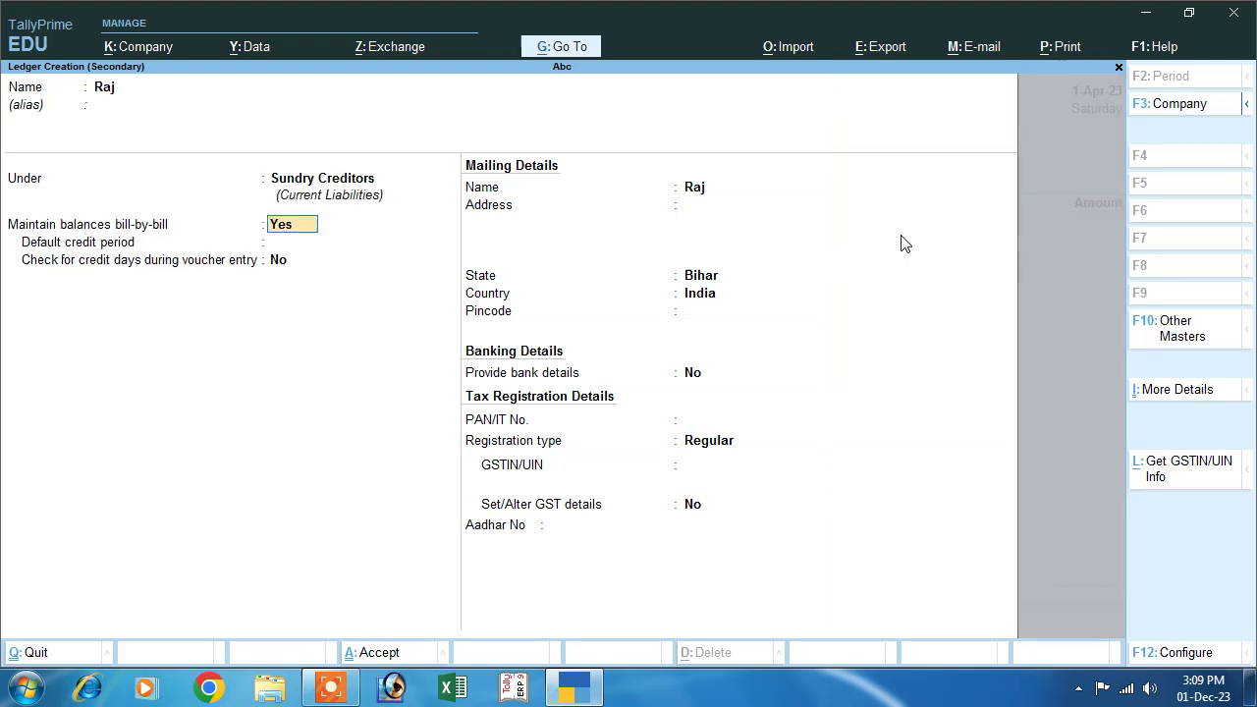
Keep the supplier's registration type as Regular, fill in the GSTIN/UIN and save the ledger with the other defaults
key(Return)
key(Return)
key(Return)
key(Return)
key(Return)
key(Return)
key(Return)
key(Return)
key(Return)
key(Return)
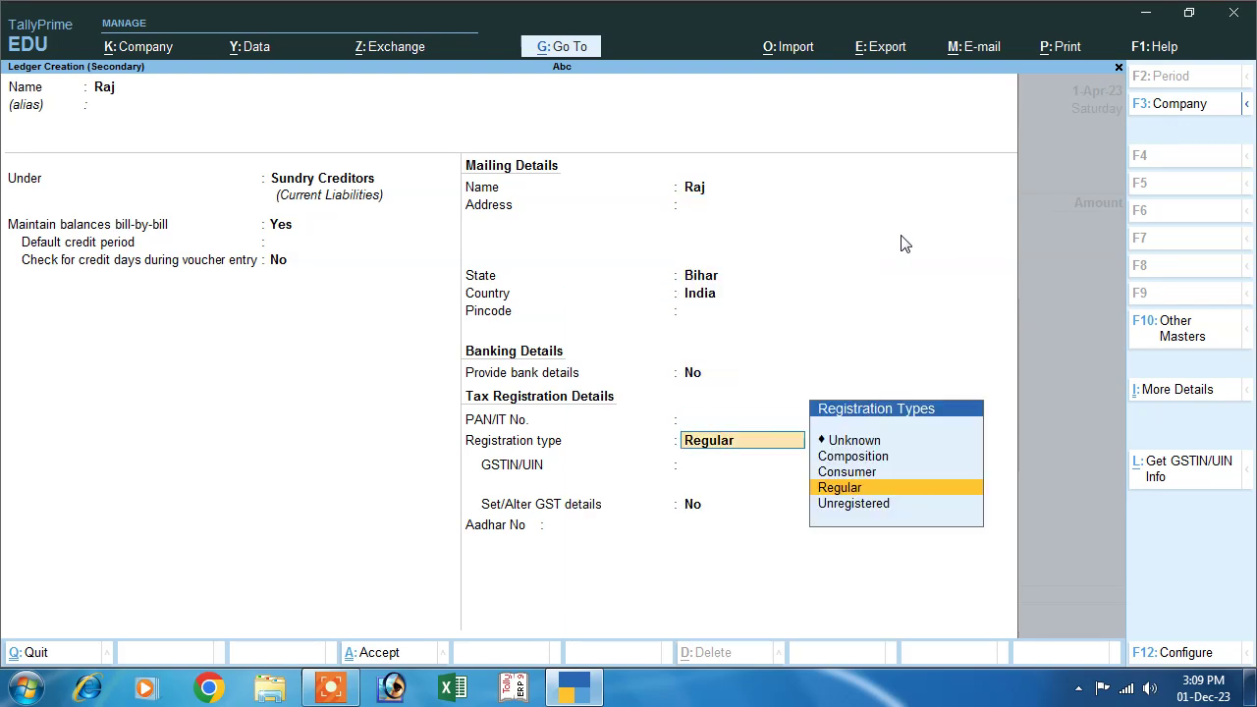
key(Return)
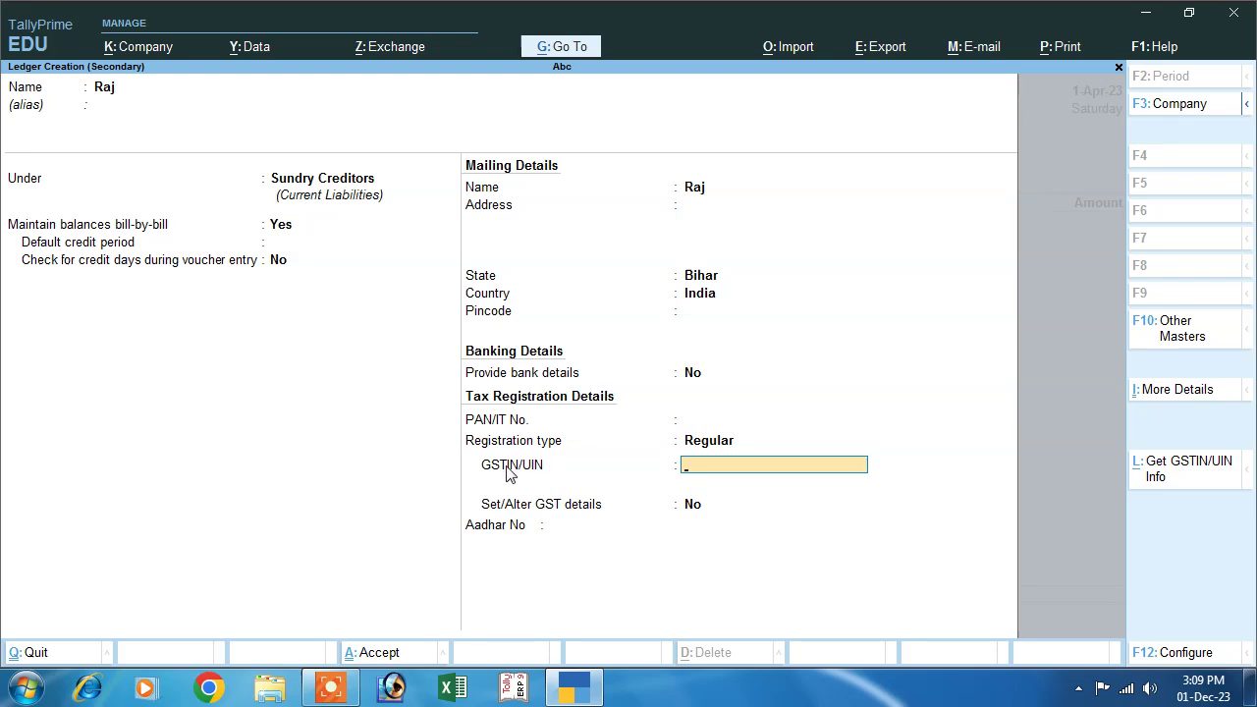
text(5645G64H6GF)
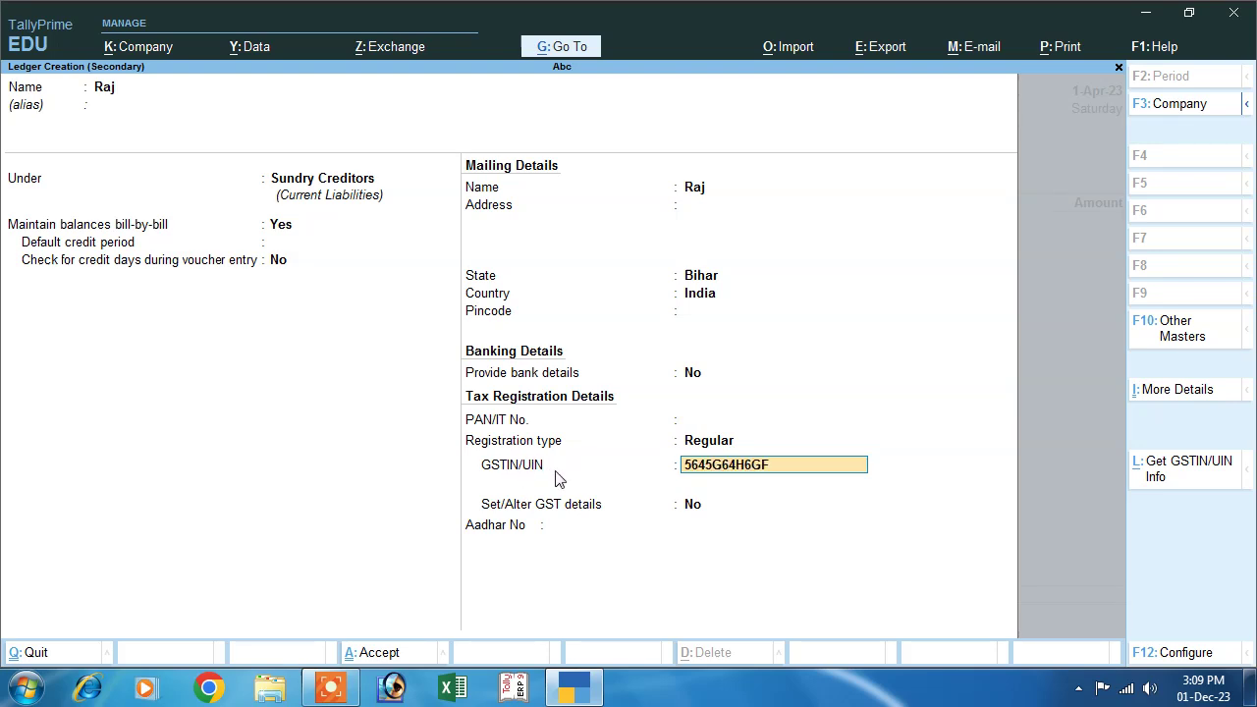
key(Return)
key(Return)
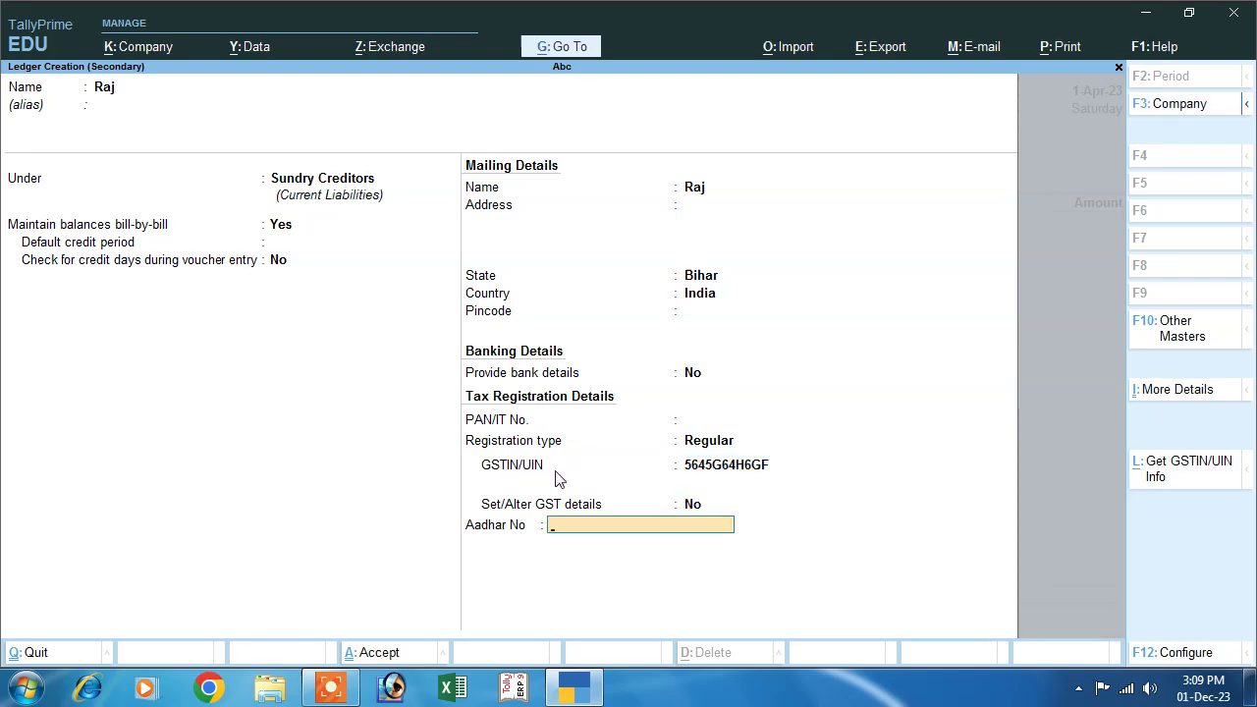
key(Return)
key(Return)
Leave the voucher's receipt details blank and accept the party details to reach the purchase ledger entry
key(Return)
key(Return)
key(Return)
key(Return)
key(Return)
key(Return)
key(Return)
key(Return)
key(Return)
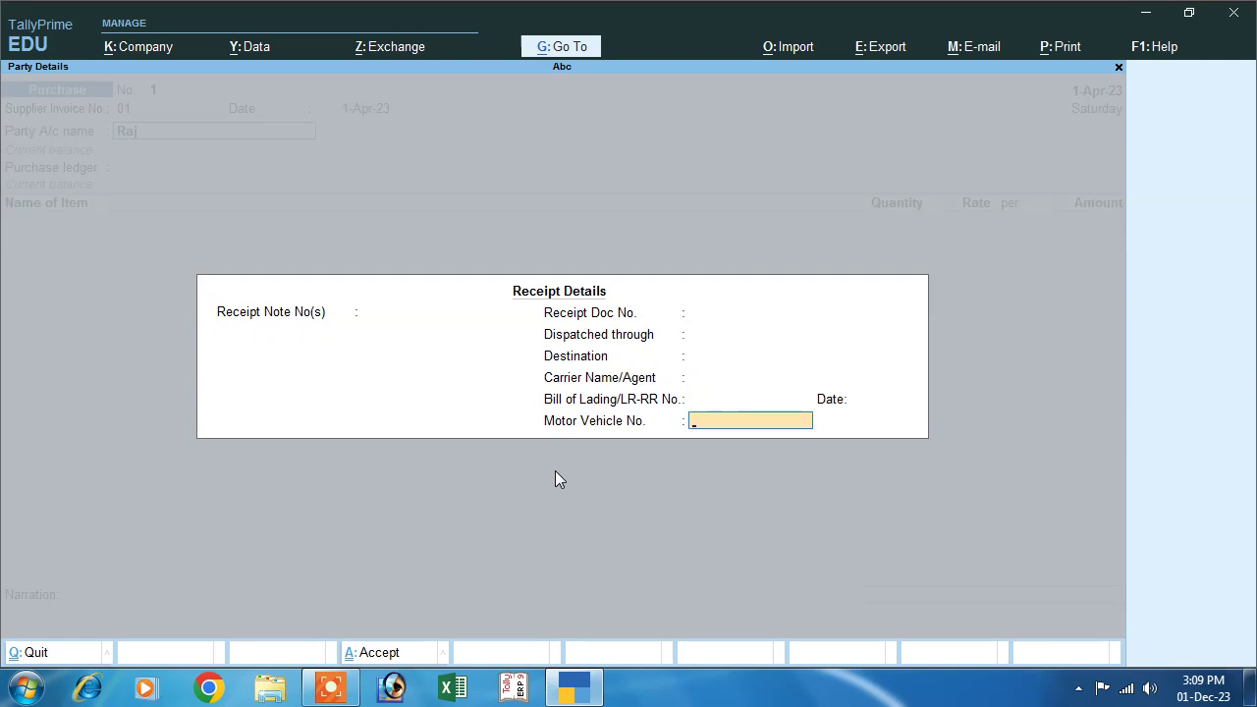
key(Return)
key(Return)
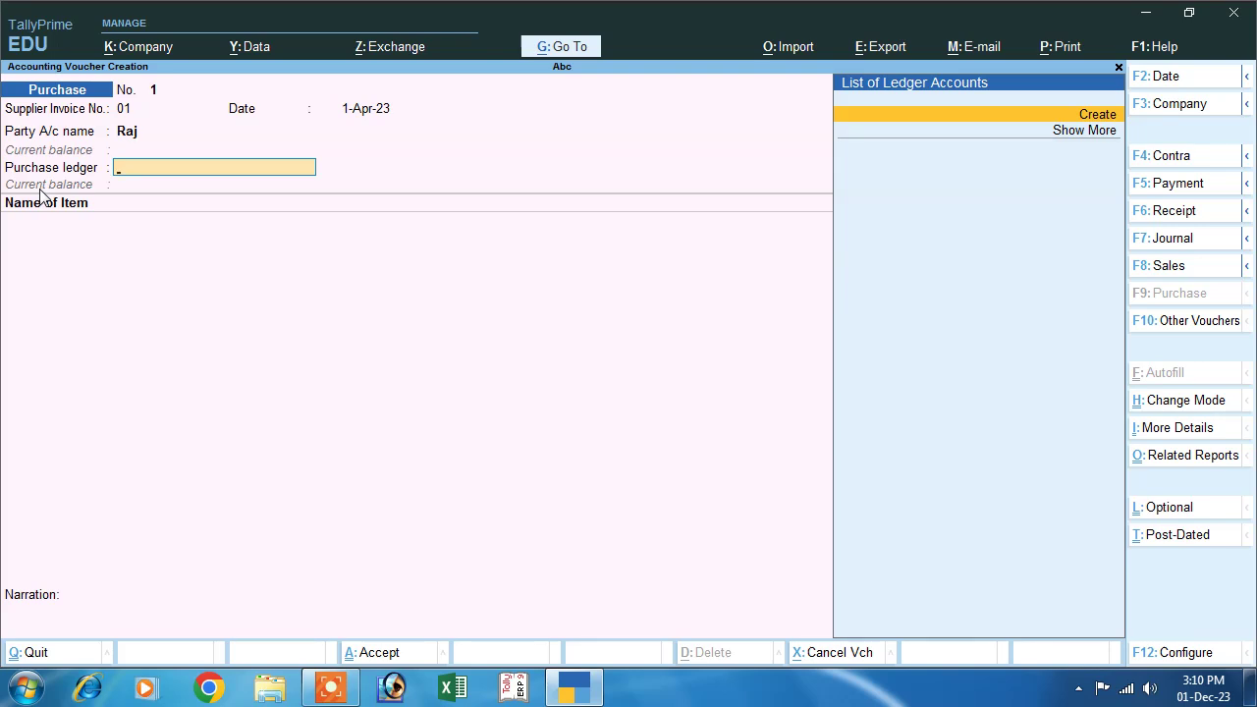
Create a new ledger named Purchase from the voucher's purchase ledger field and place it under Purchase Accounts
key(alt+c)
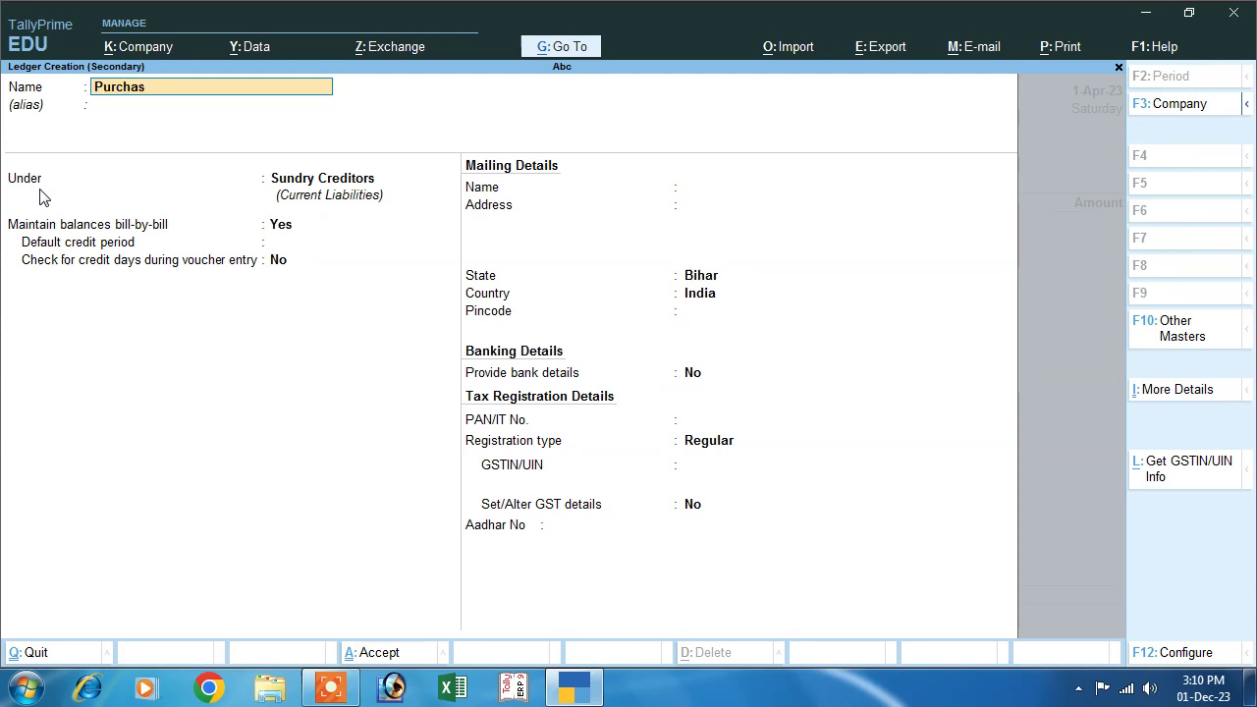
key(Return)
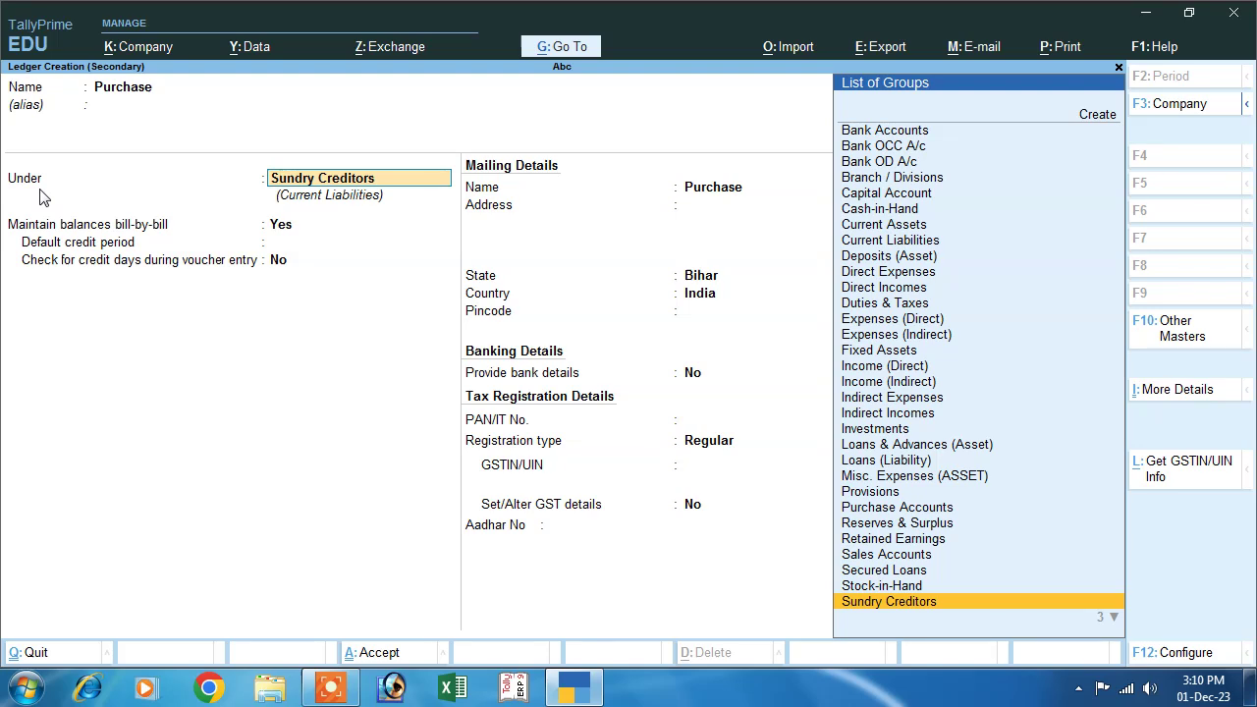
text(P)
key(Down)
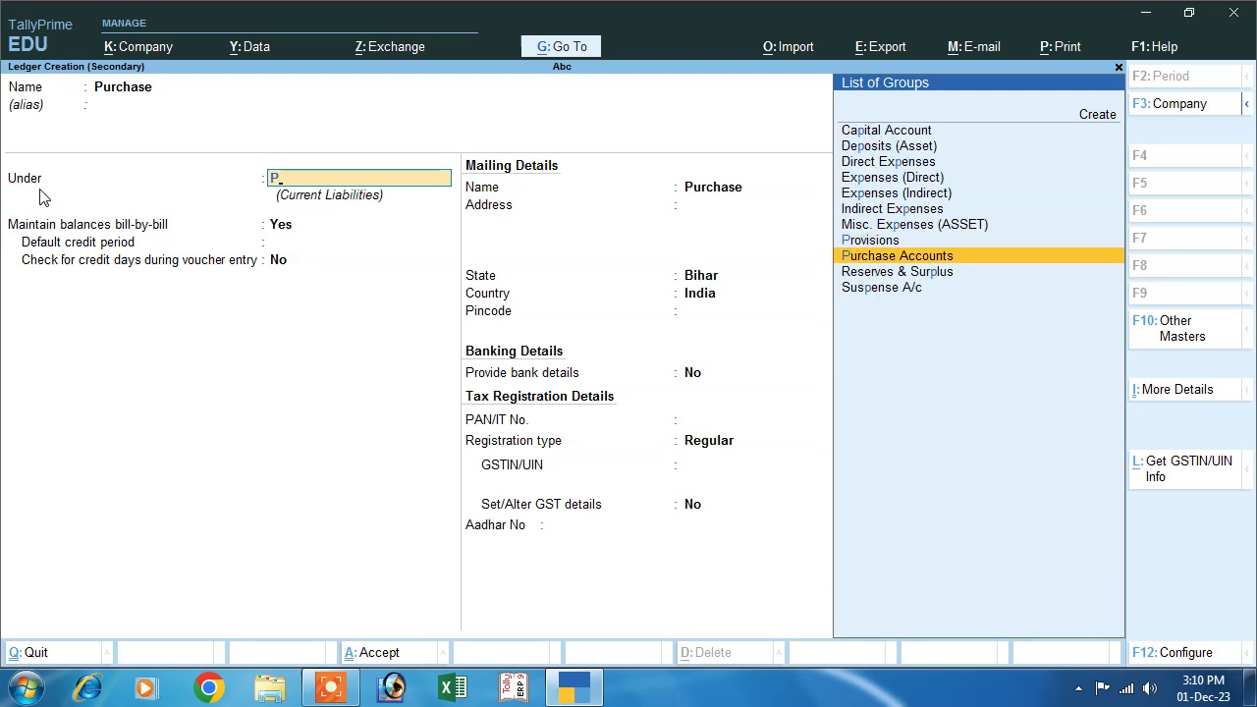
key(Return)
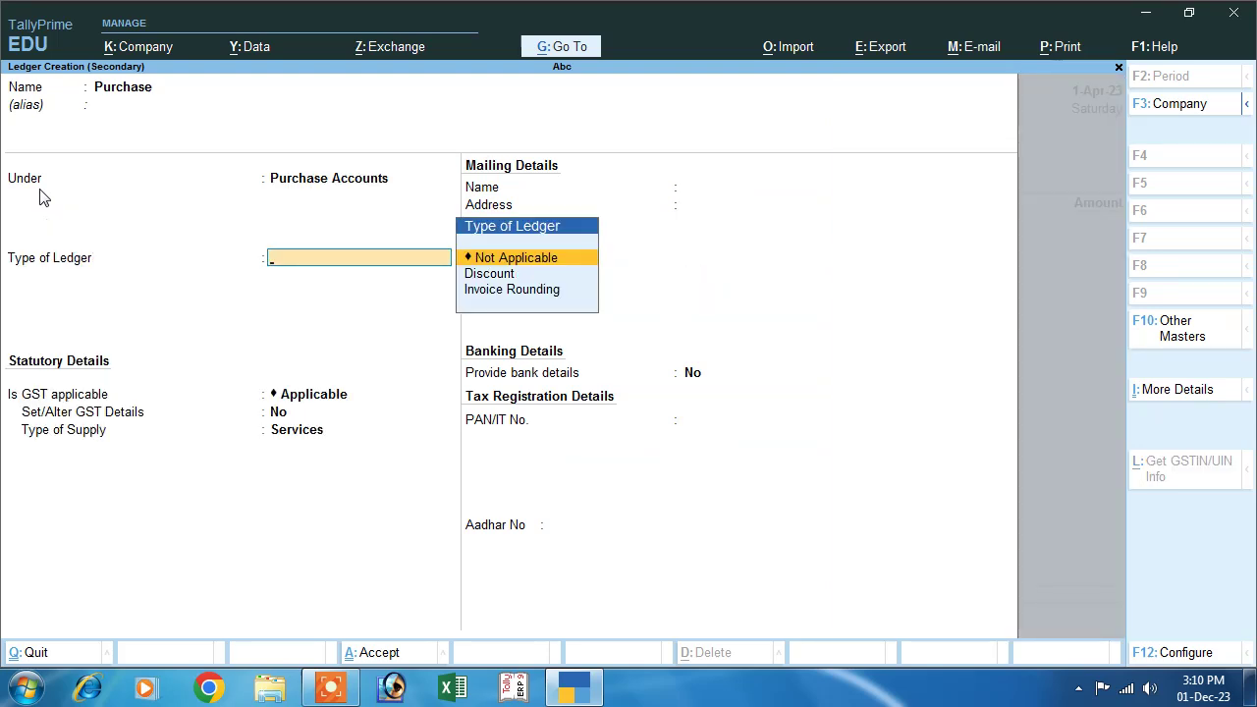
Keep the Purchase ledger's type Not Applicable and GST Applicable, set its type of supply to Goods, and save it
key(Return)
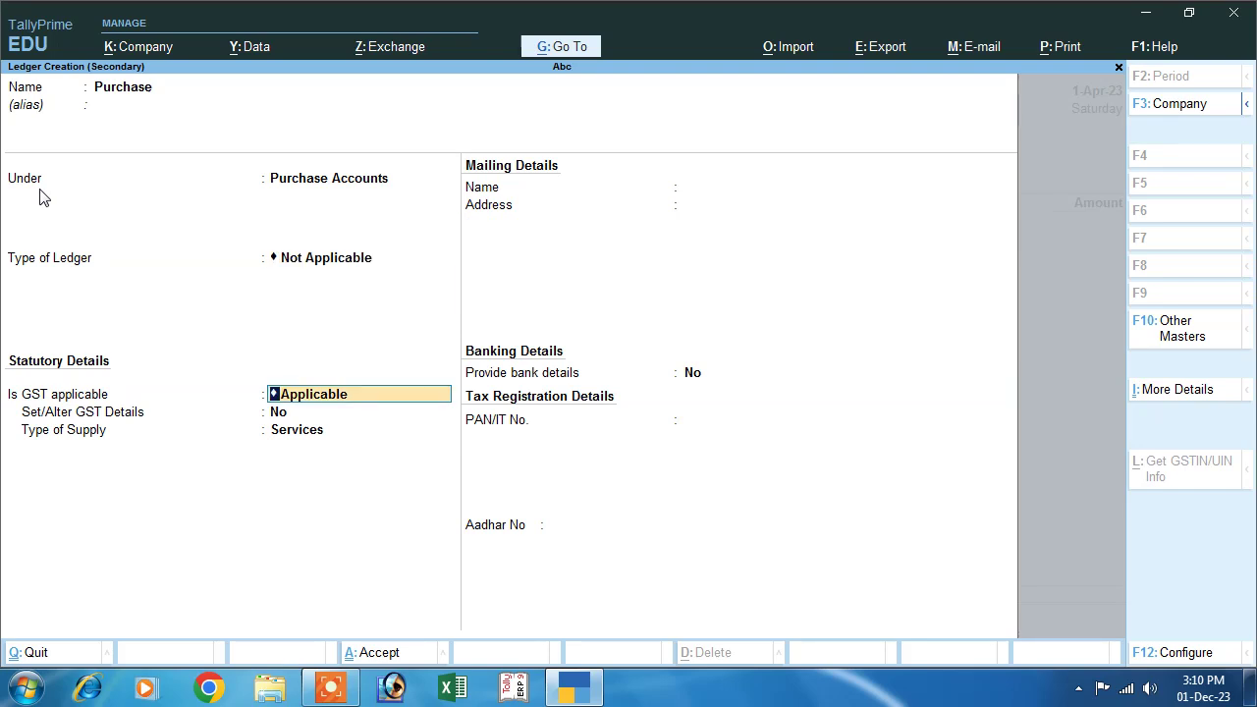
key(Return)
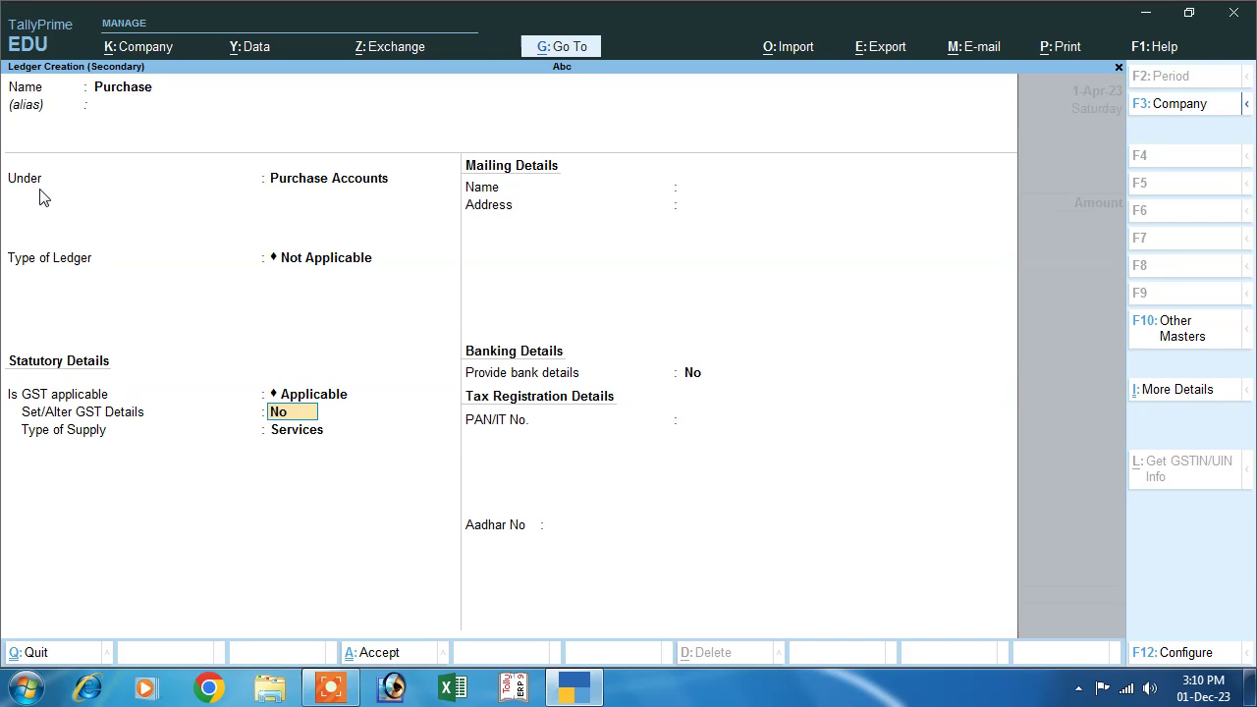
key(Return)
key(Up)
key(Return)
key(Return)
key(Return)
key(Return)
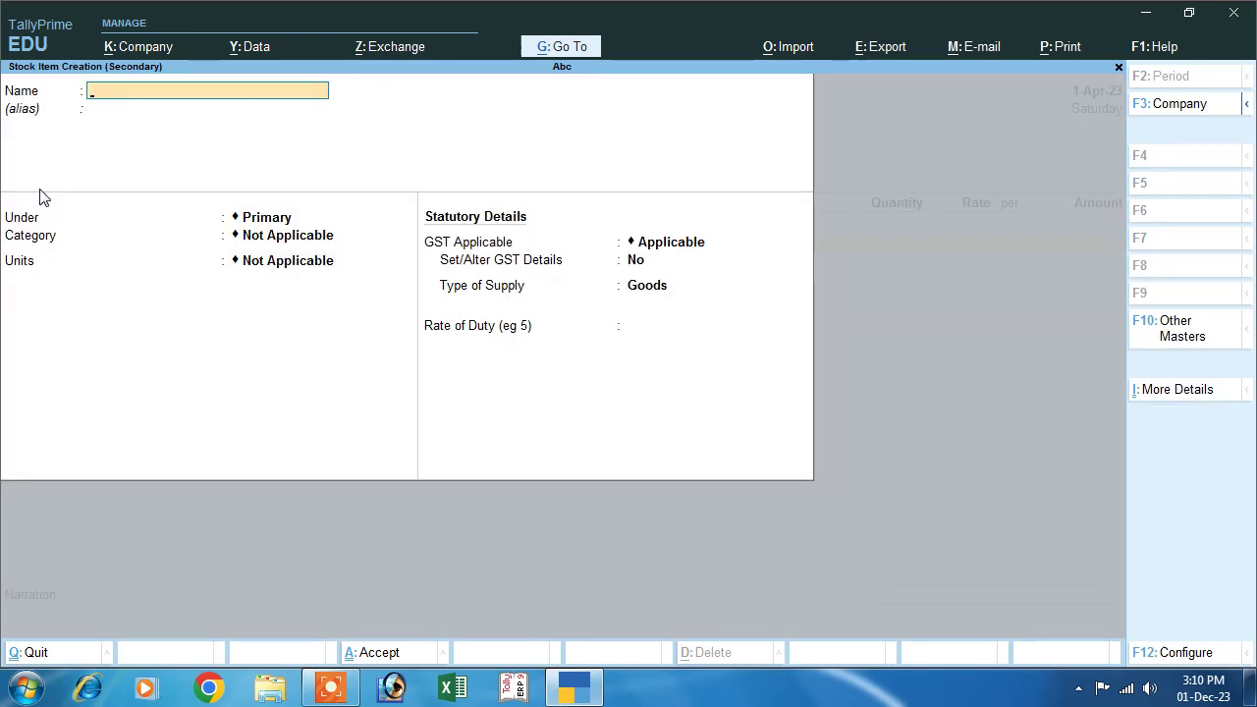
Name the new stock item Shirt, placed under Primary with category Not Applicable
text(irt)
key(Return)
key(Return)
key(Return)
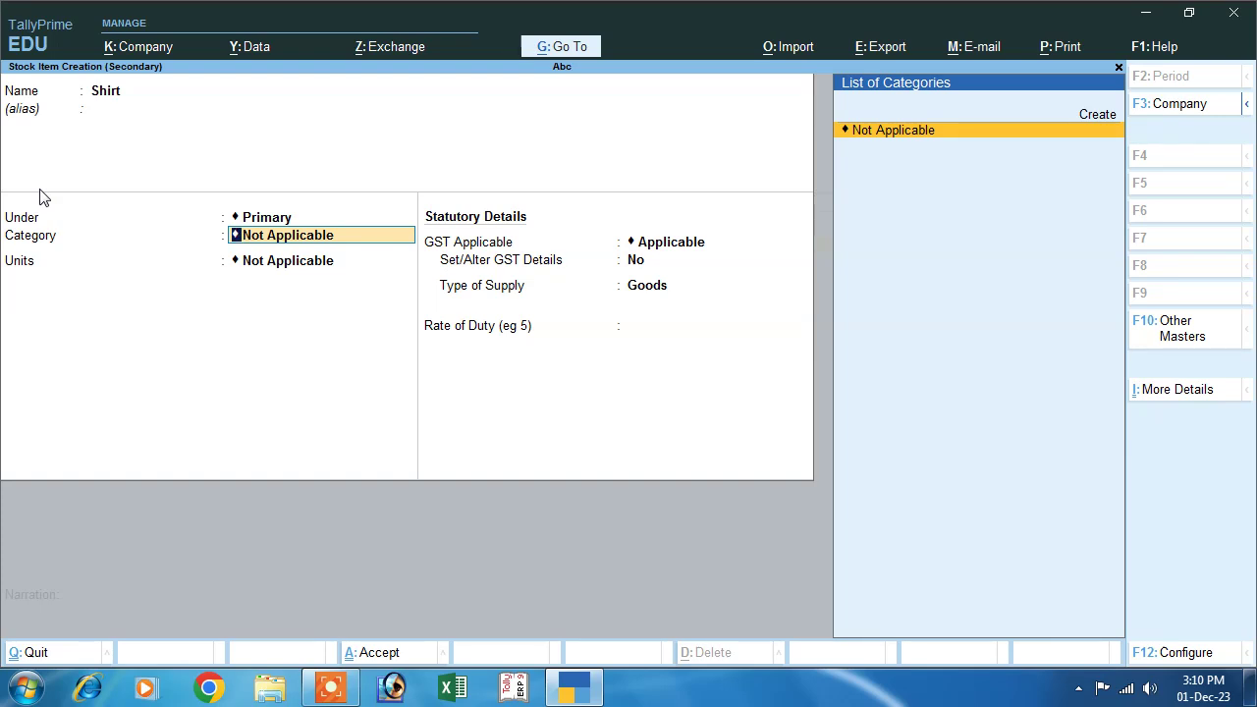
key(Return)
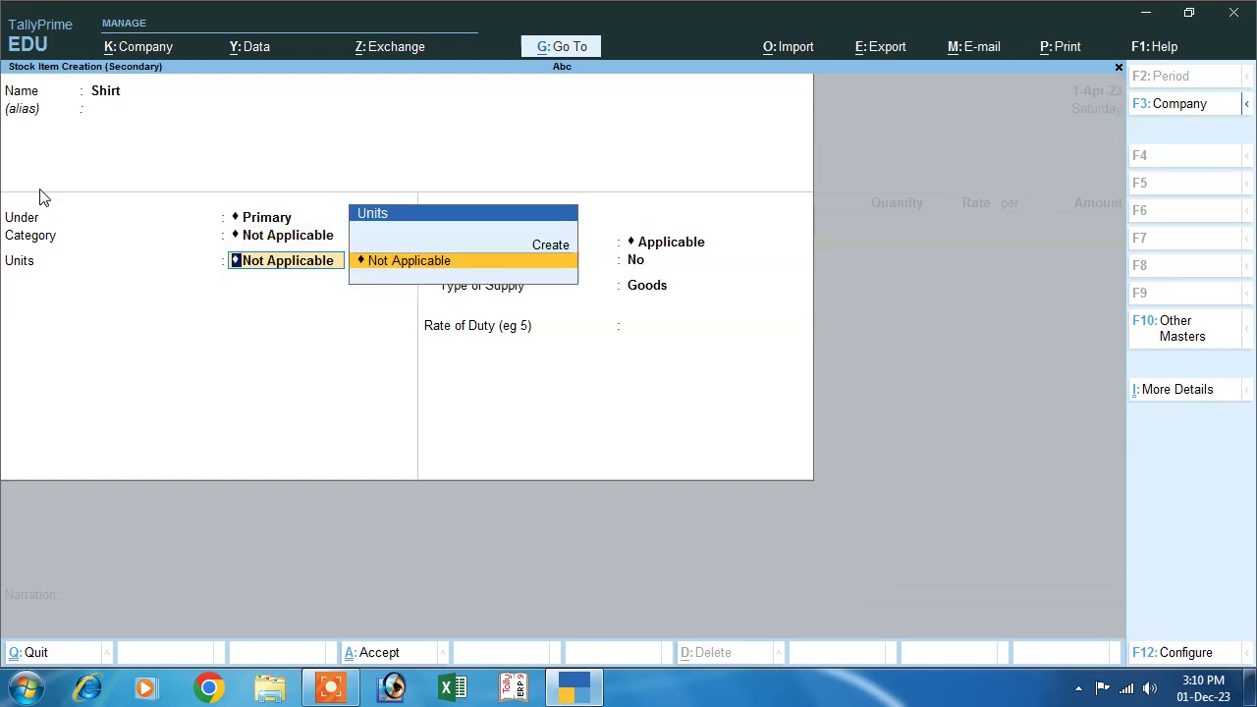
Start a new simple unit for the Shirt item with symbol pcs and formal name Pieces
key(Up)
key(Return)
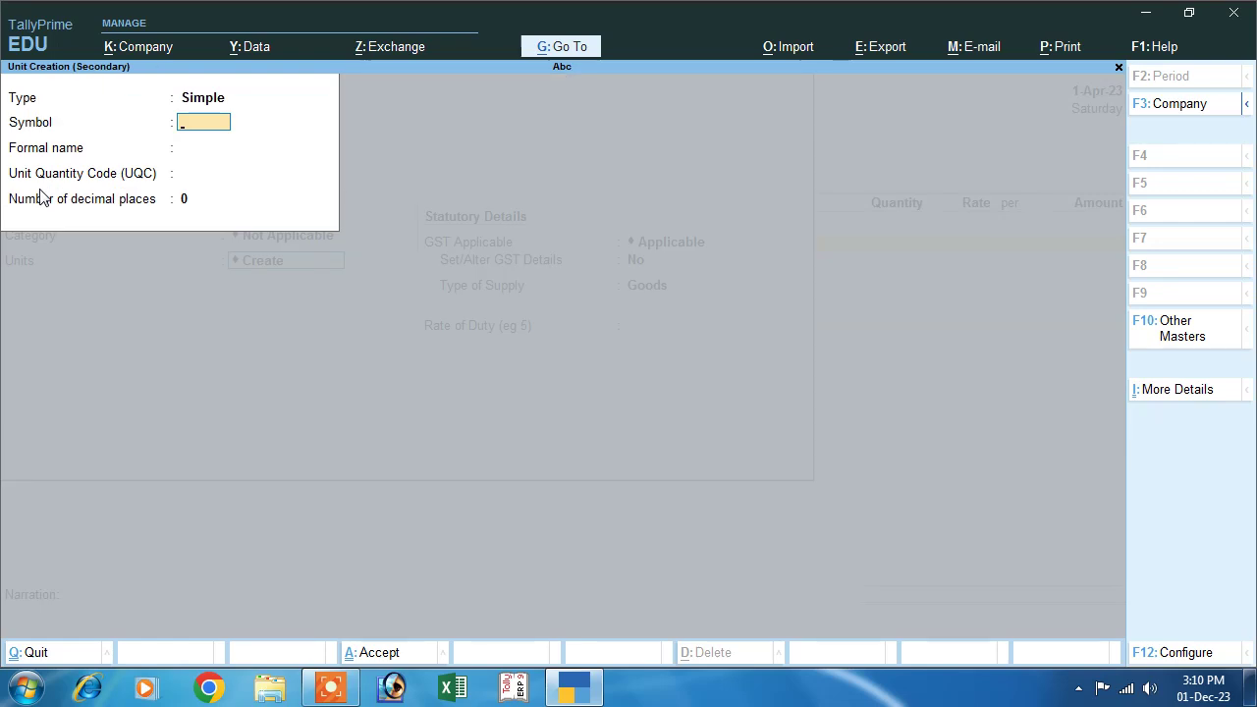
text(pcs)
key(Return)
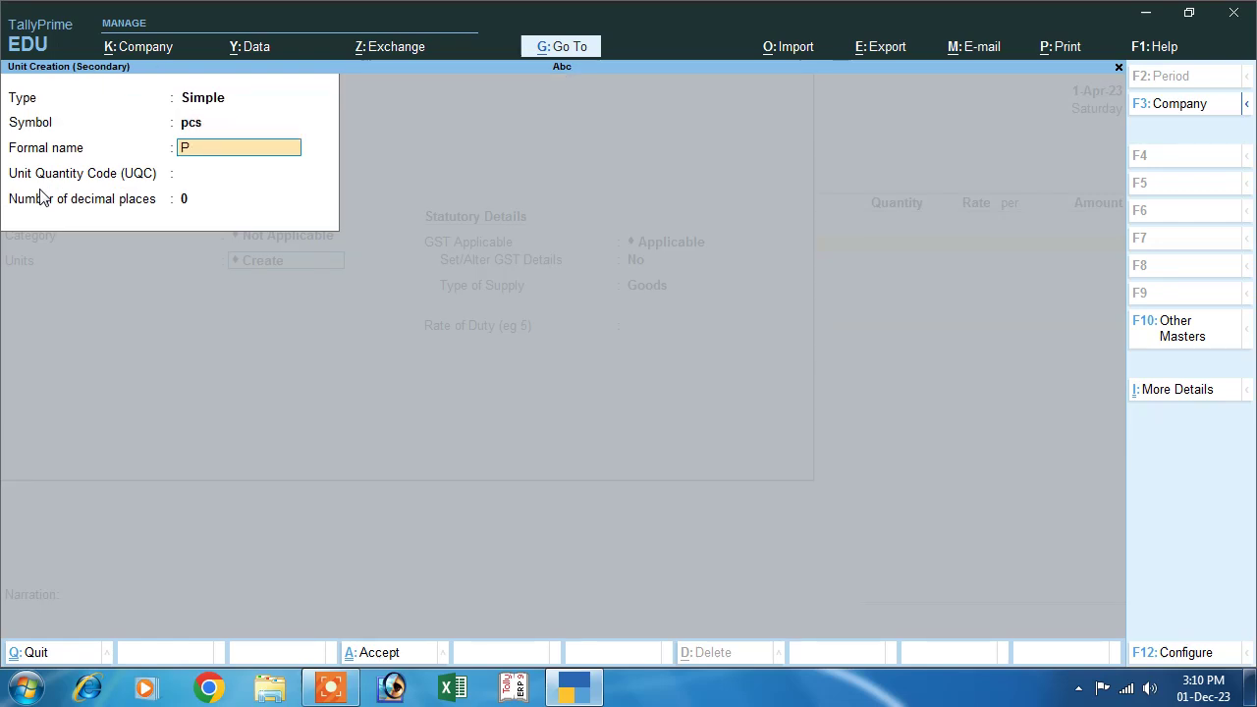
text(Pieces)
key(Return)
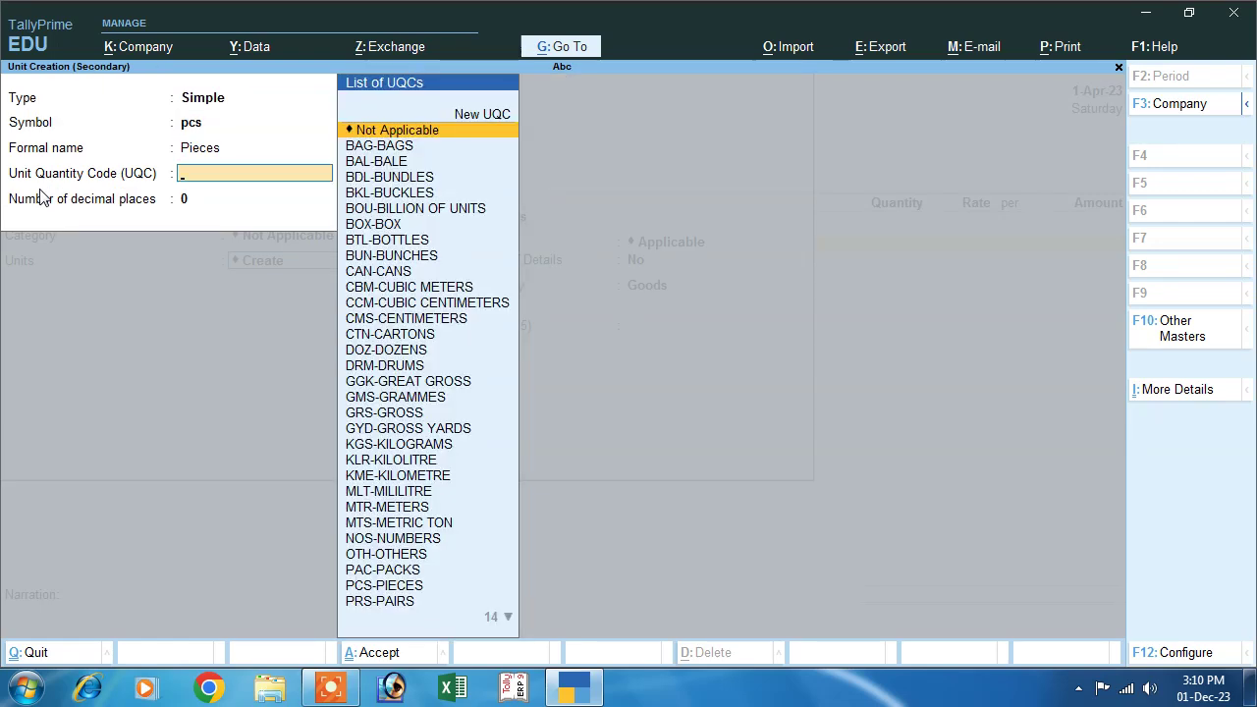
Assign the unit quantity code PCS-PIECES with 0 decimal places and save the unit
text(p)
key(Down)
key(Down)
key(Up)
key(Return)
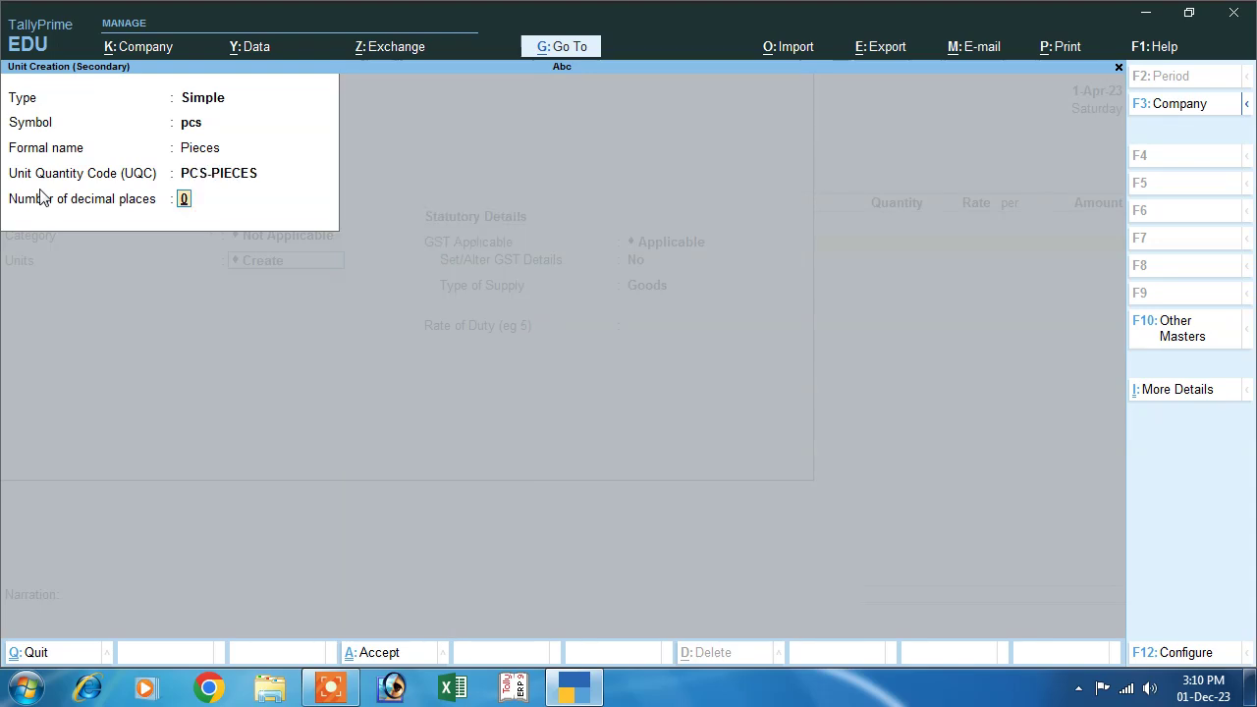
key(Return)
key(Return)
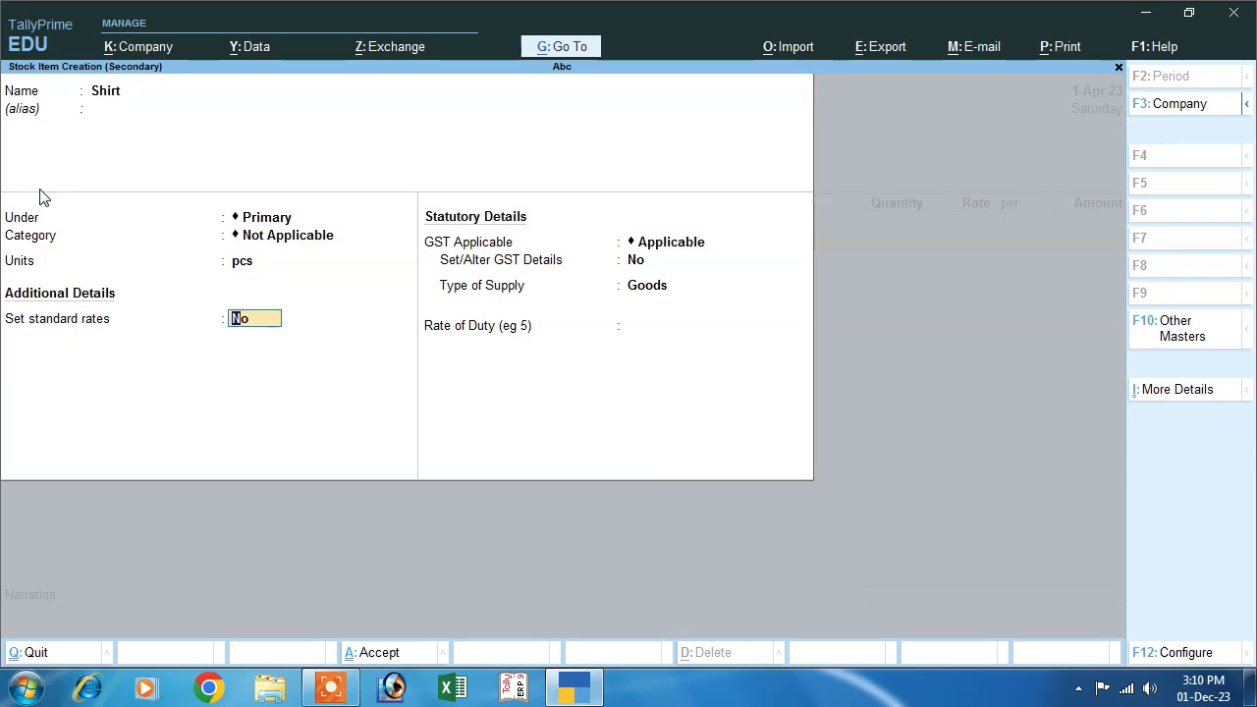
Leave the Shirt's standard rates off, keep GST Applicable, and set Set/Alter GST Details to Yes
key(Return)
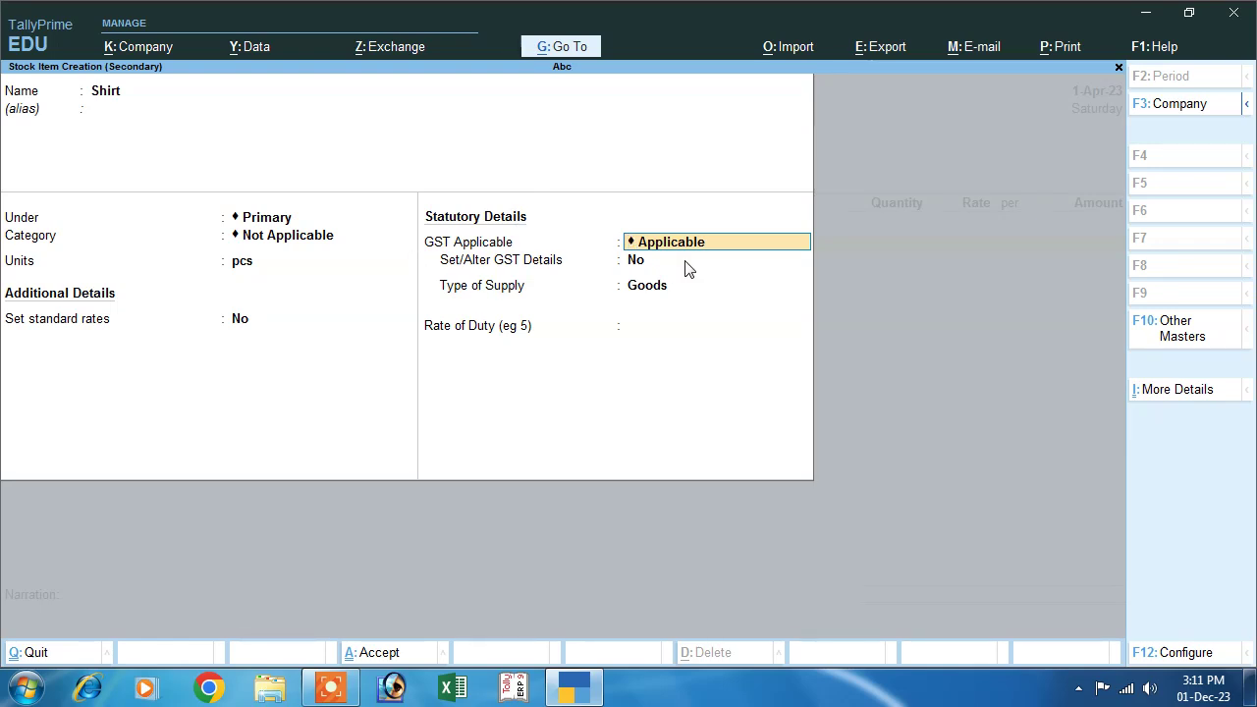
key(Return)
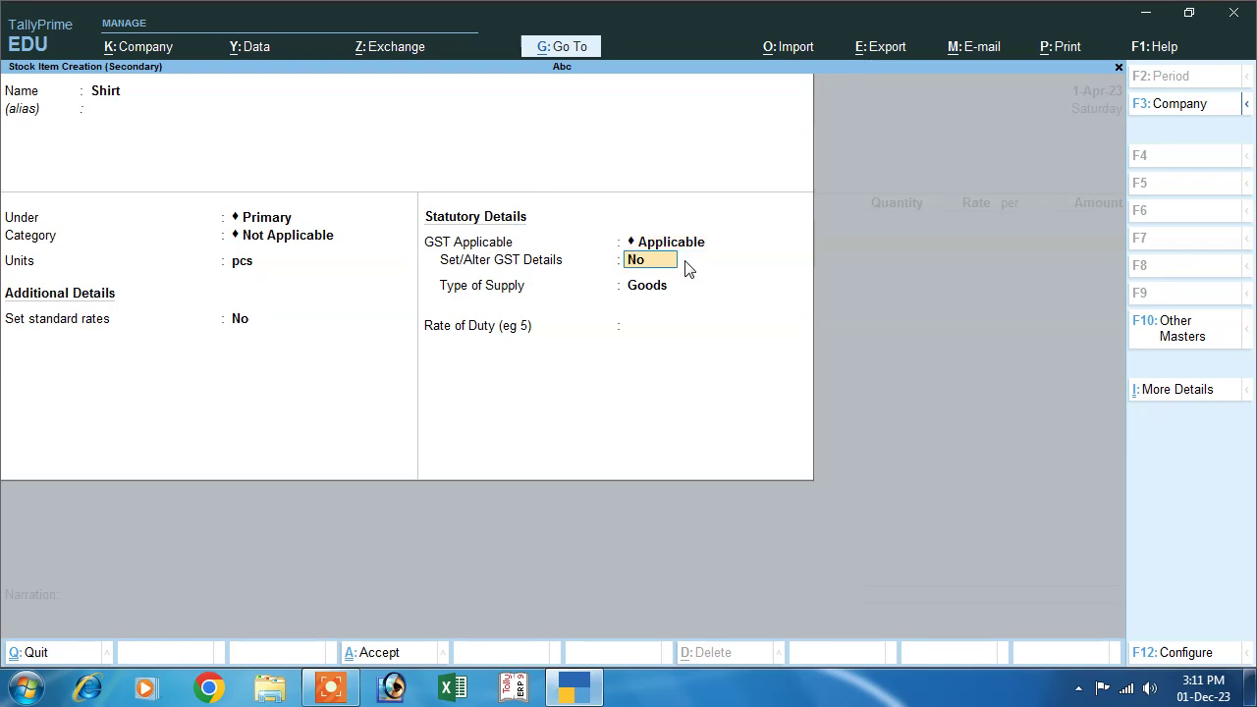
text(y)
key(Return)
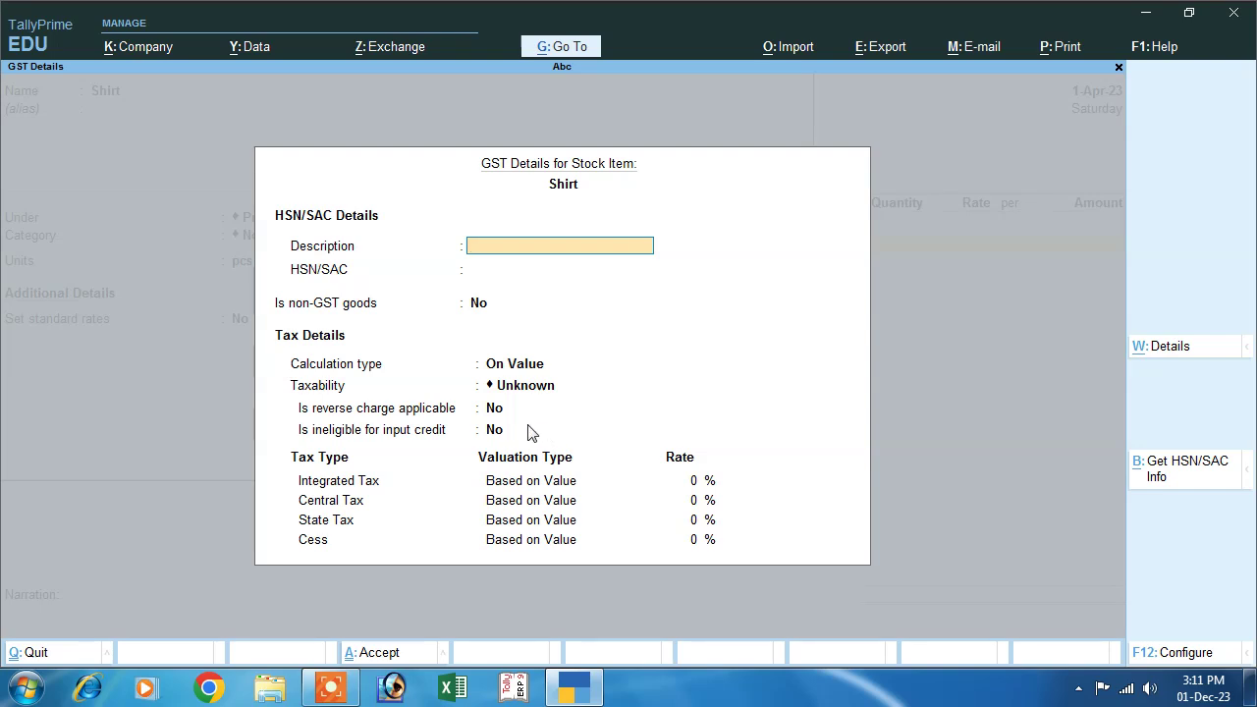
Set all six options in the GST details configuration to No, from HSN/SAC details through Show all GST Tax Types
key(F12)
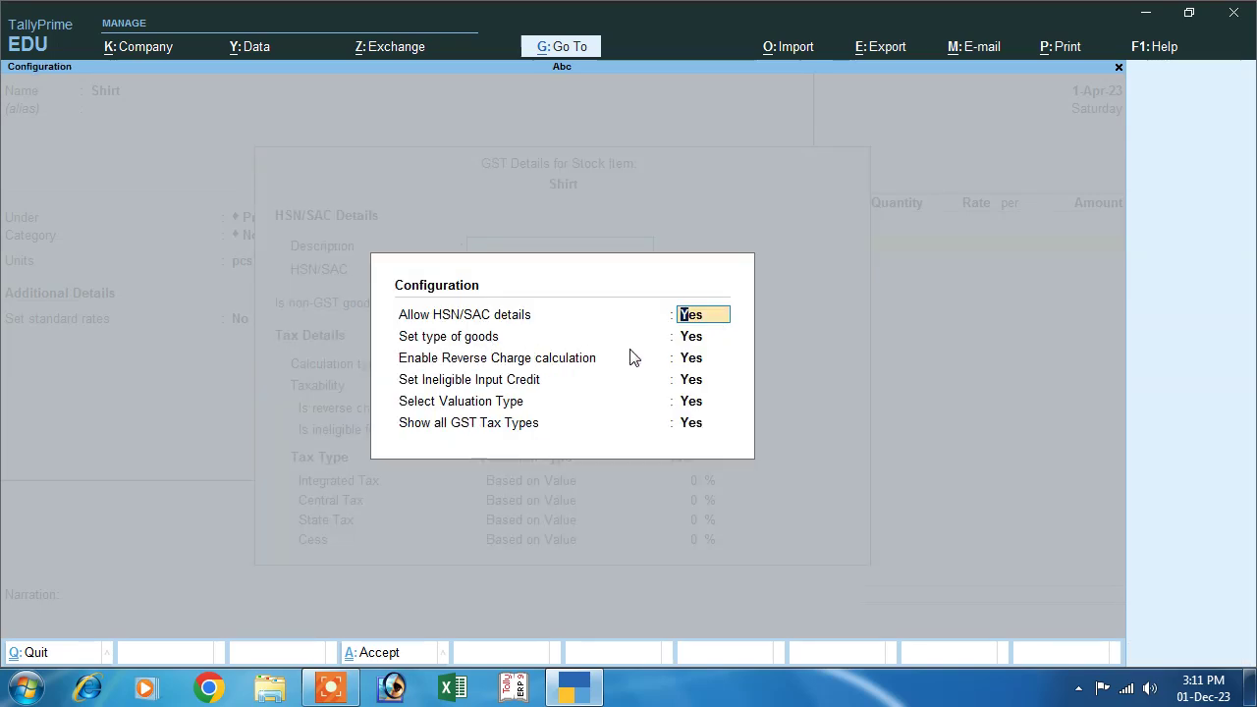
key(n)
key(n)
key(n)
key(n)
key(n)
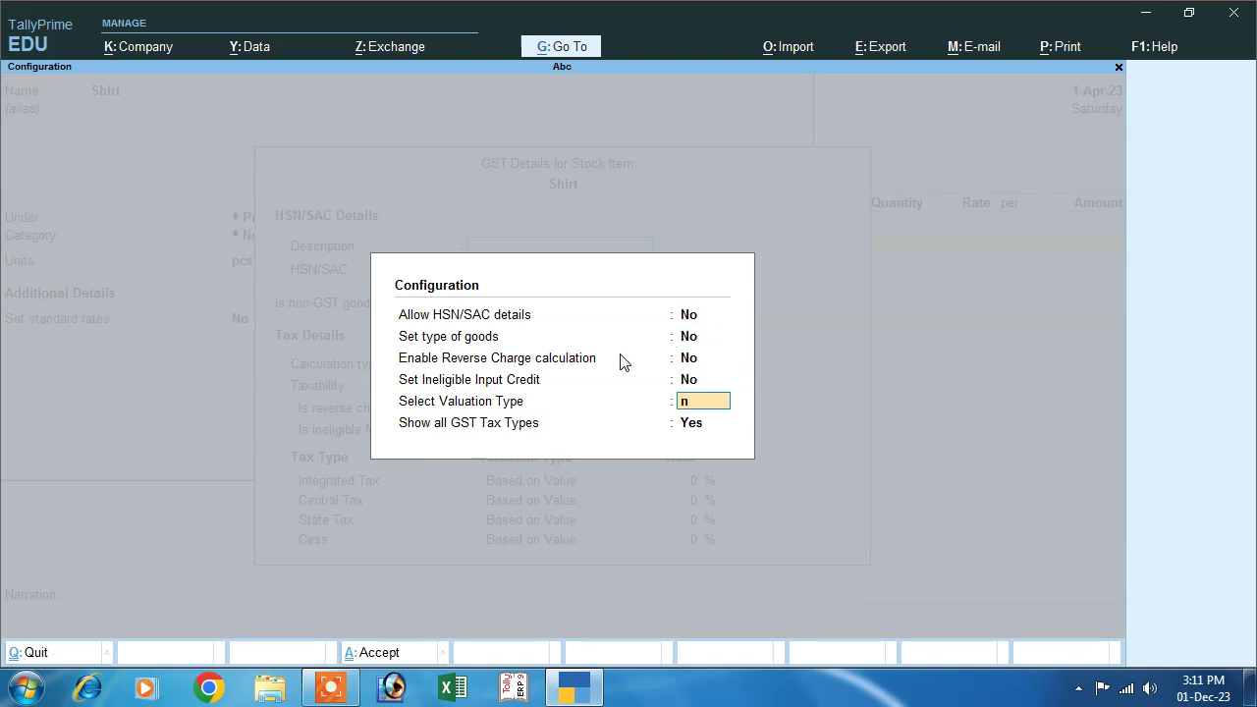
key(n)
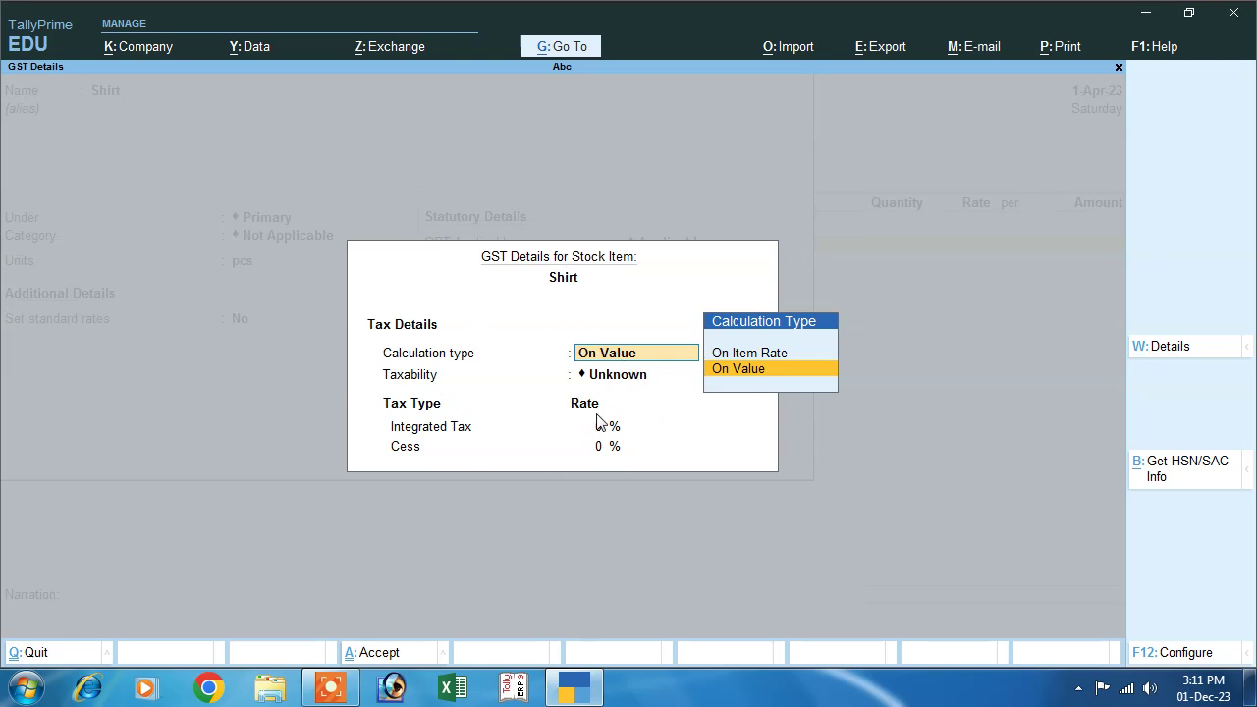
Re-enable HSN/SAC details, type of goods, reverse charge, ineligible input credit and valuation type, leaving Show all GST Tax Types at No
key(F12)
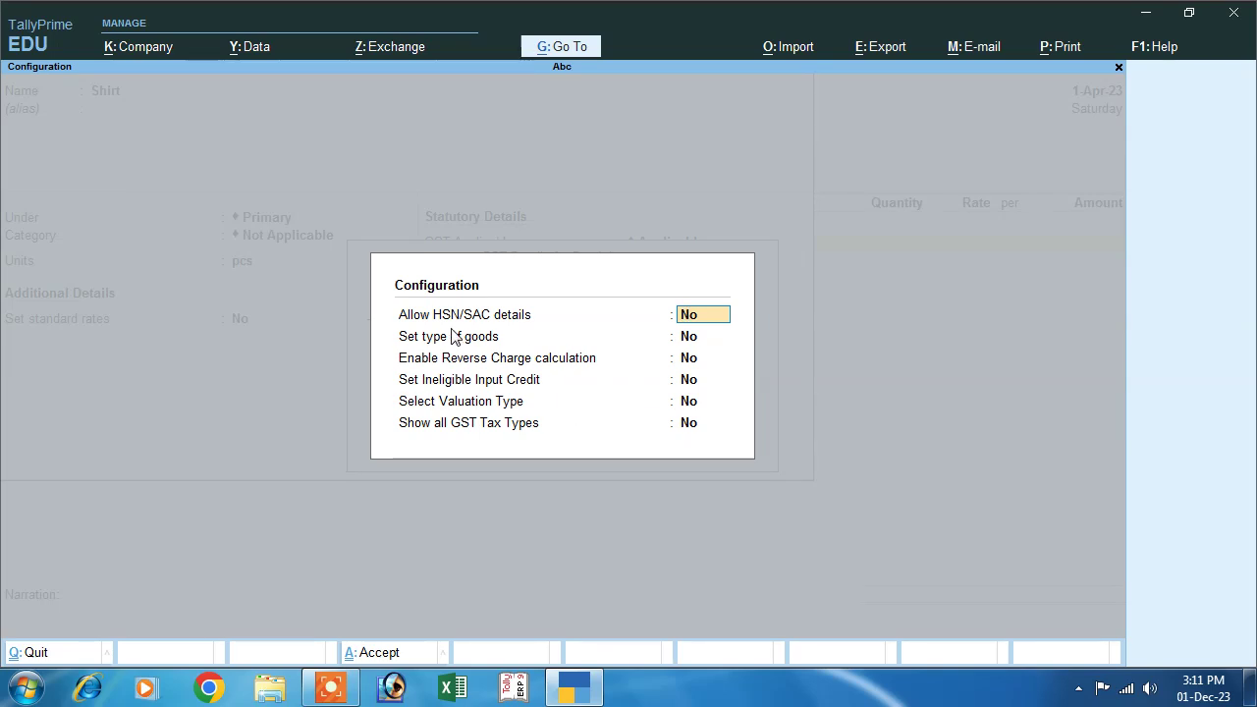
text(y)
key(Return)
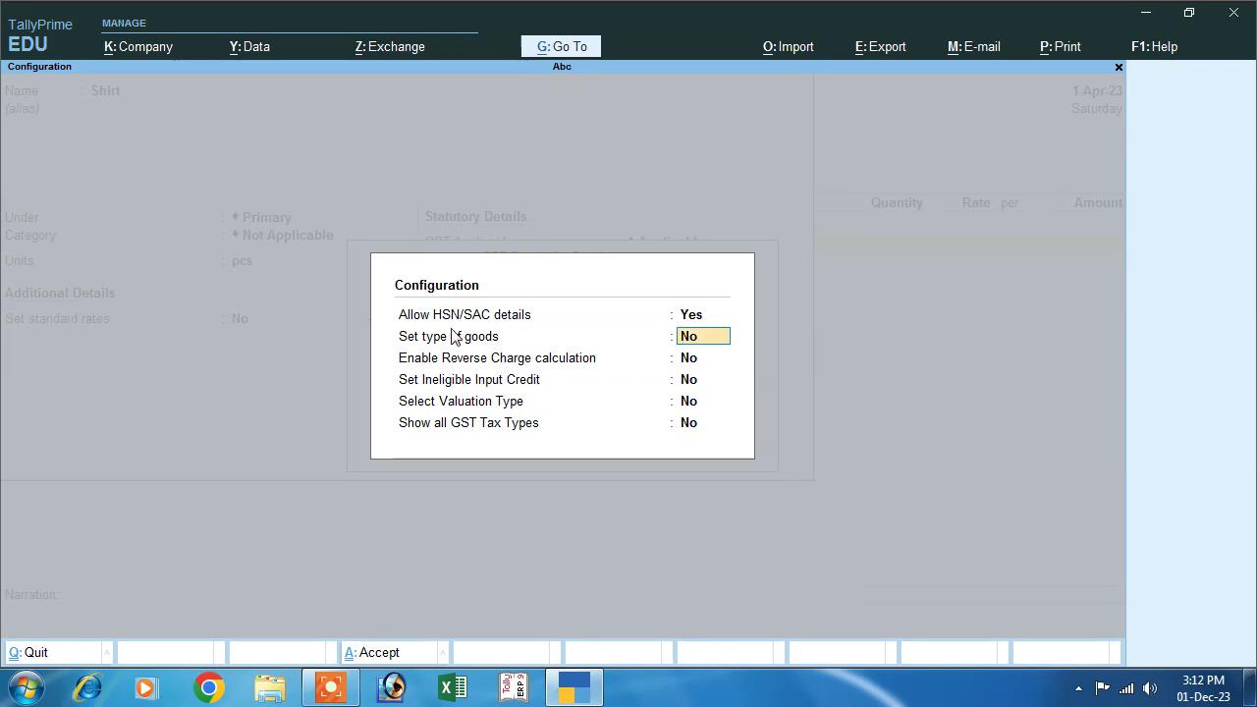
text(y)
key(Return)
text(y)
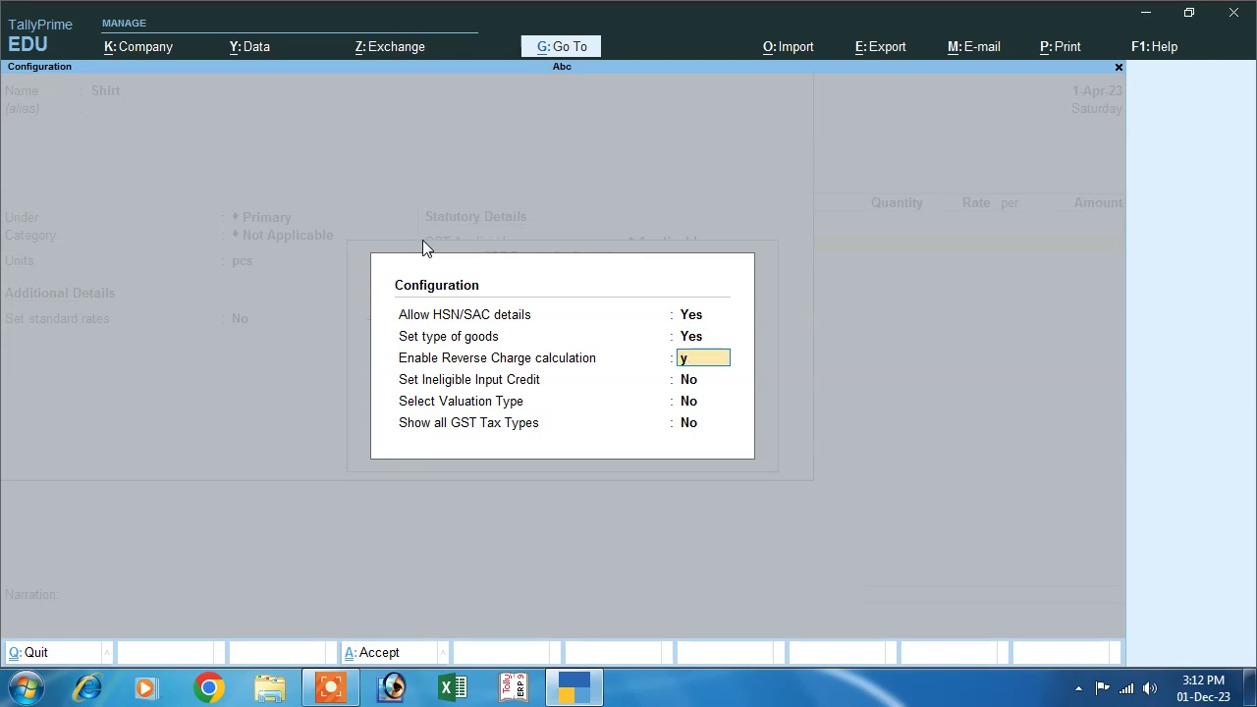
key(Return)
text(y)
key(Return)
text(y)
key(Return)
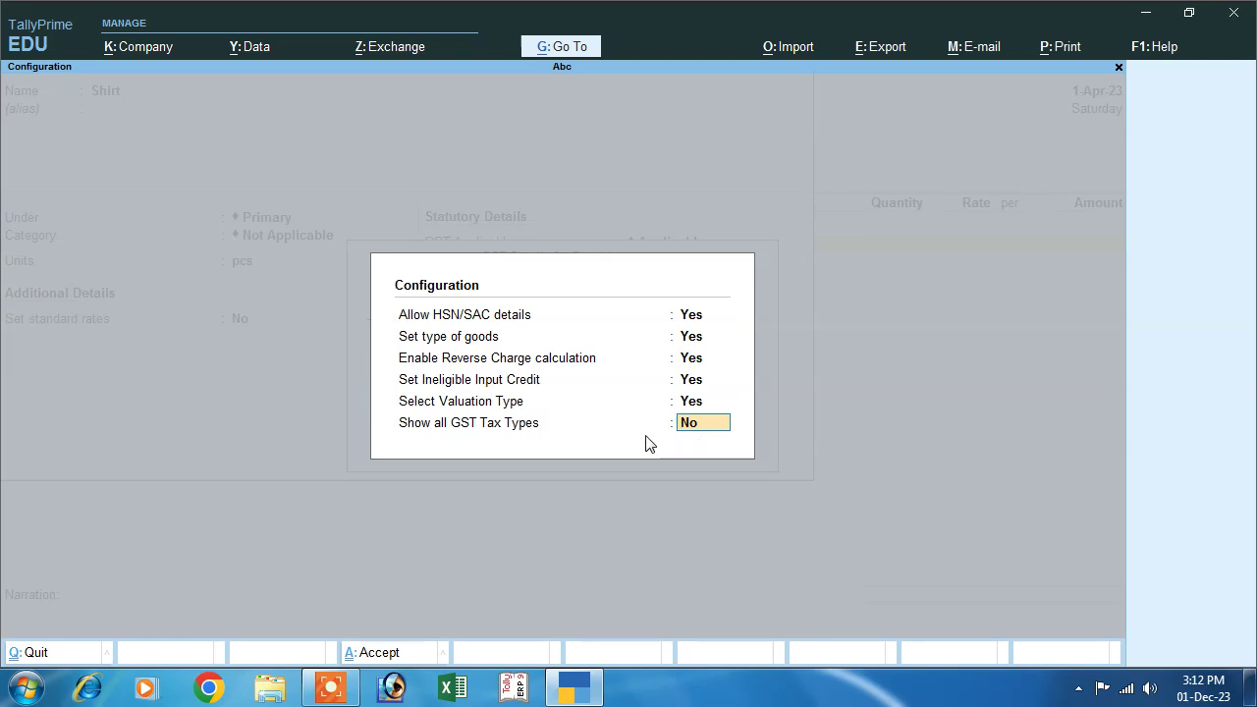
key(Return)
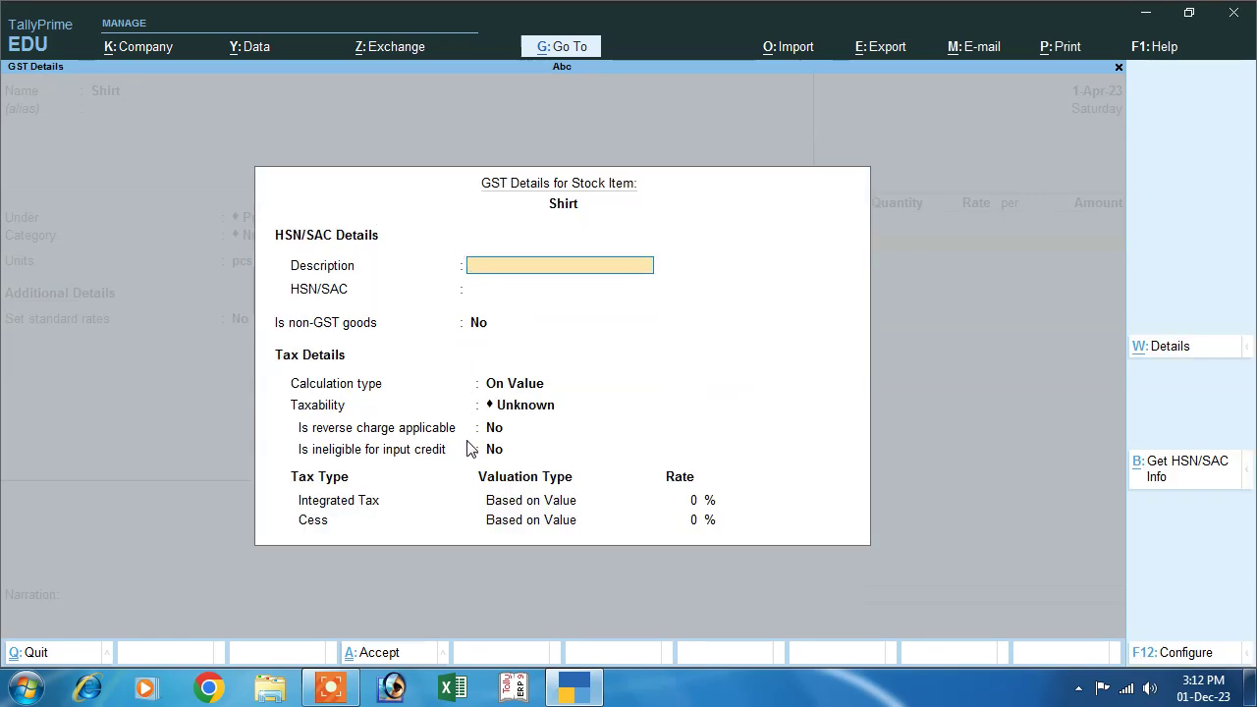
Enter description Goods and HSN/SAC 8457 for the Shirt, keeping non-GST goods at No and calculation type On Value
text(Goods)
key(Return)
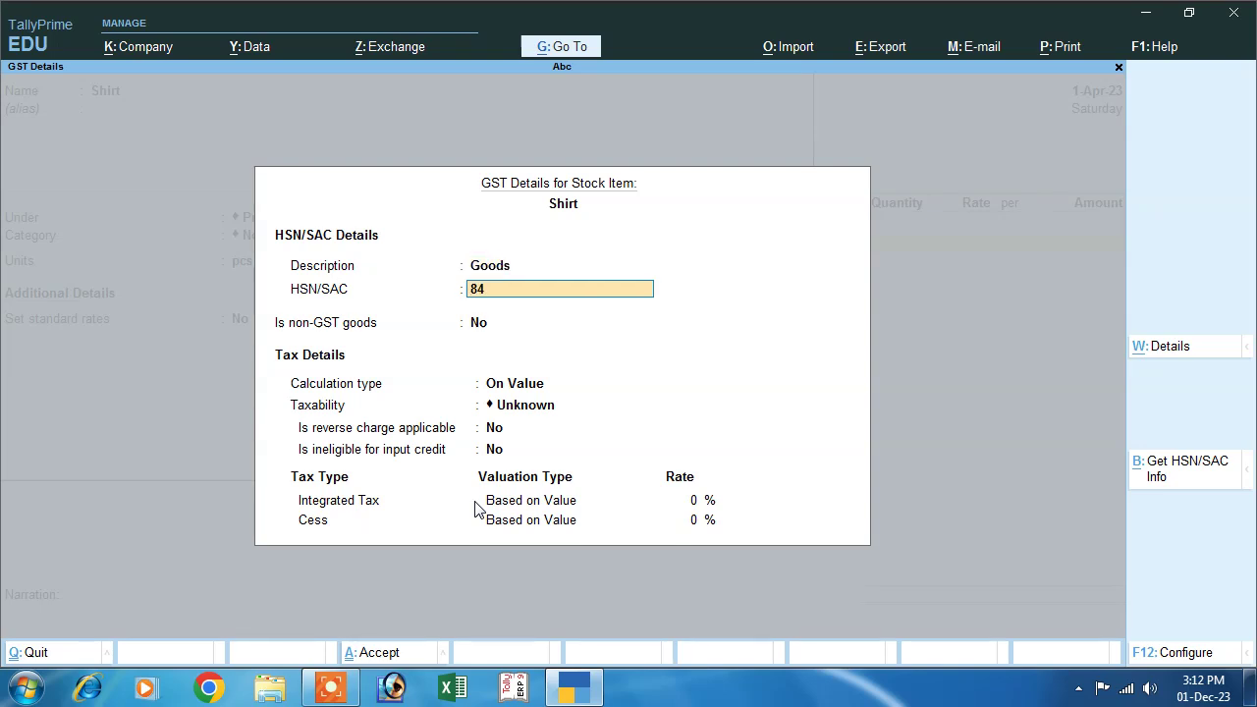
key(Return)
key(Return)
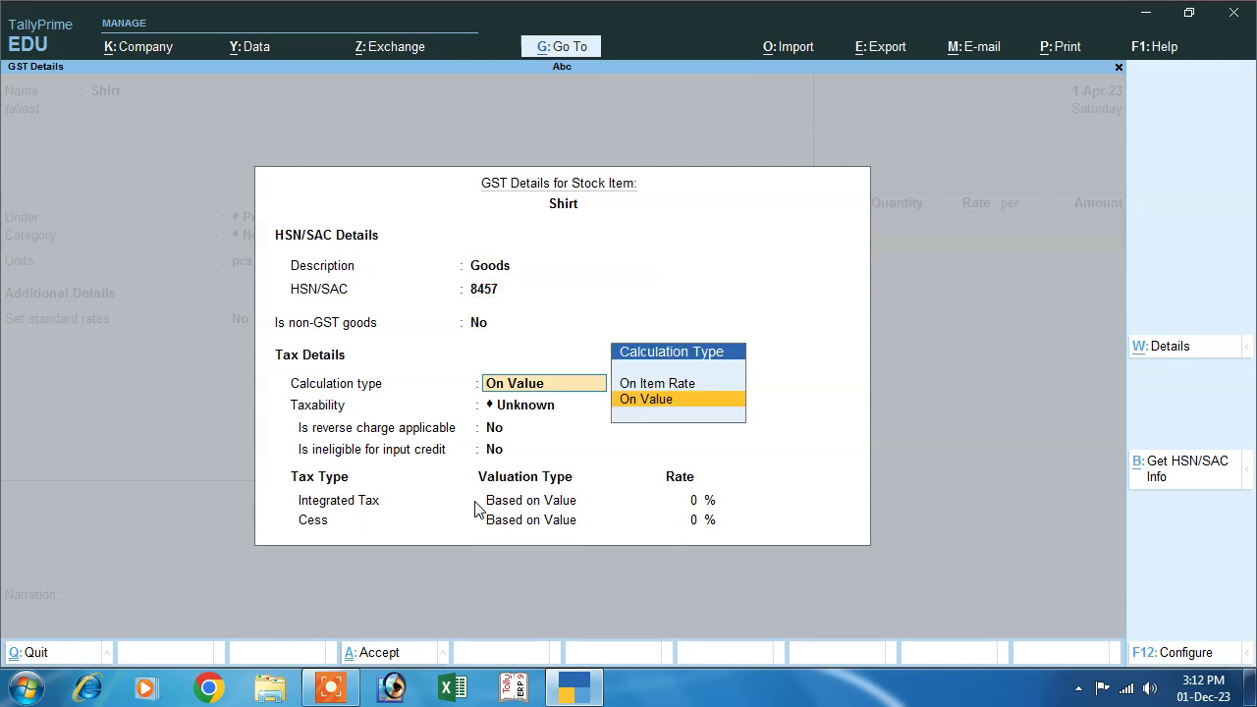
key(Return)
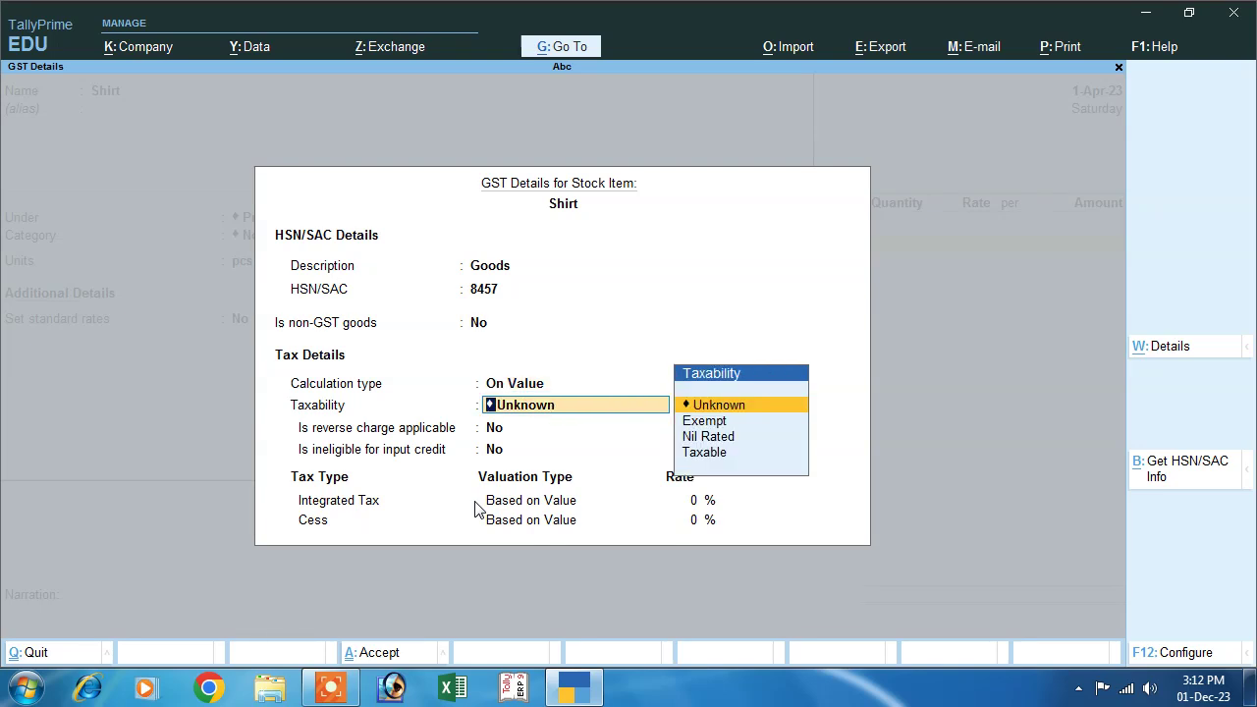
Set the Shirt's taxability to Taxable, keep reverse charge and ineligible input credit at No, and accept the GST details
key(Down)
key(Down)
key(Return)
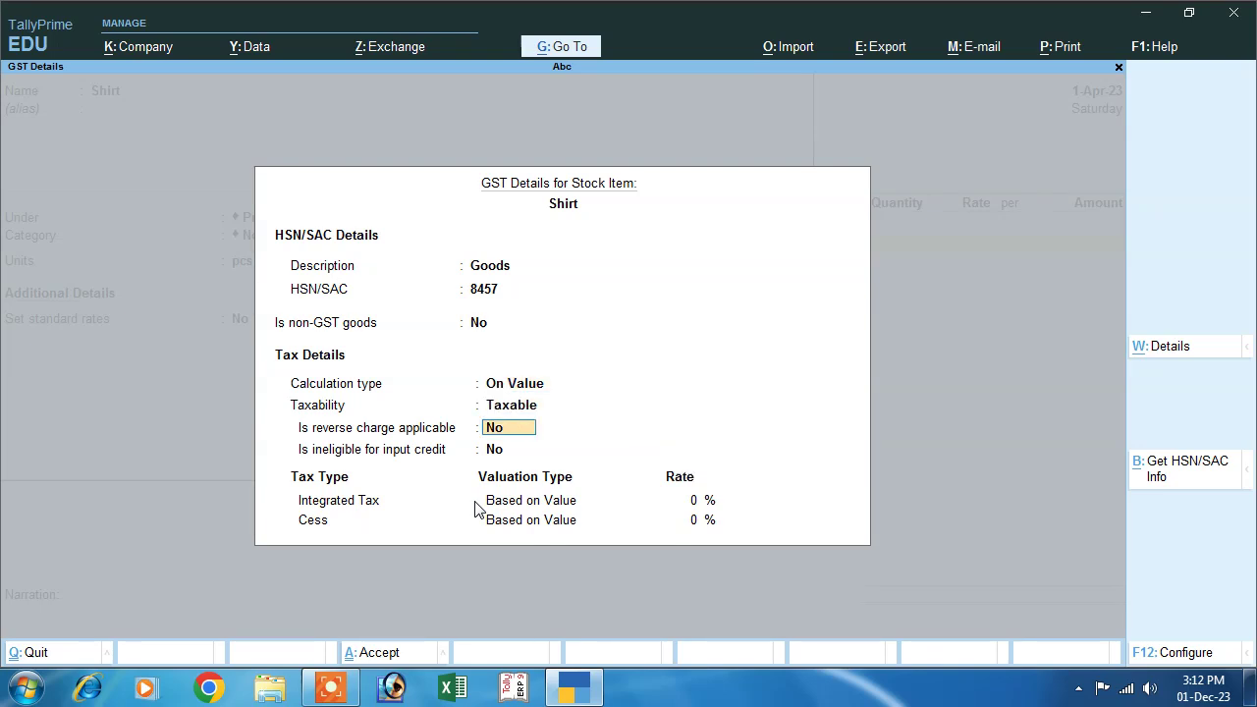
key(Return)
key(Return)
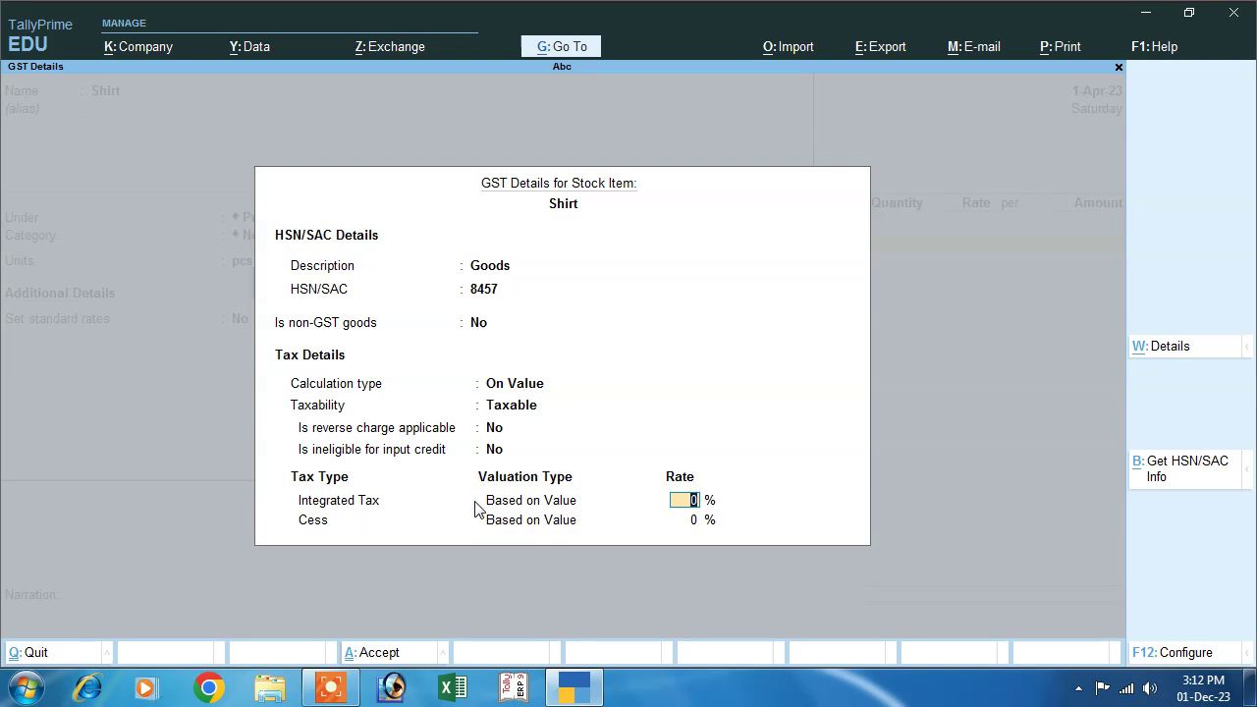
key(Return)
key(Return)
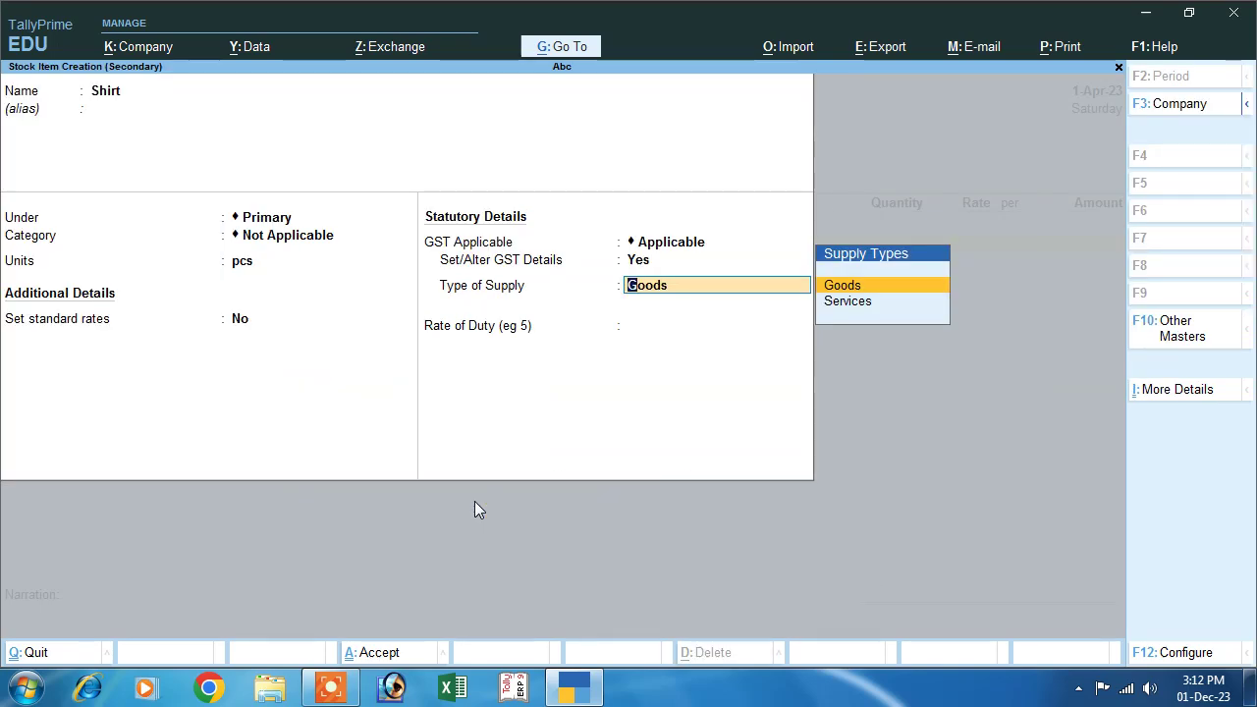
Save the Shirt item with supply type Goods and enter 100 pcs at a rate of 500 in the voucher
key(Return)
key(Return)
text(100)
key(Return)
text(500)
key(Return)
key(Return)
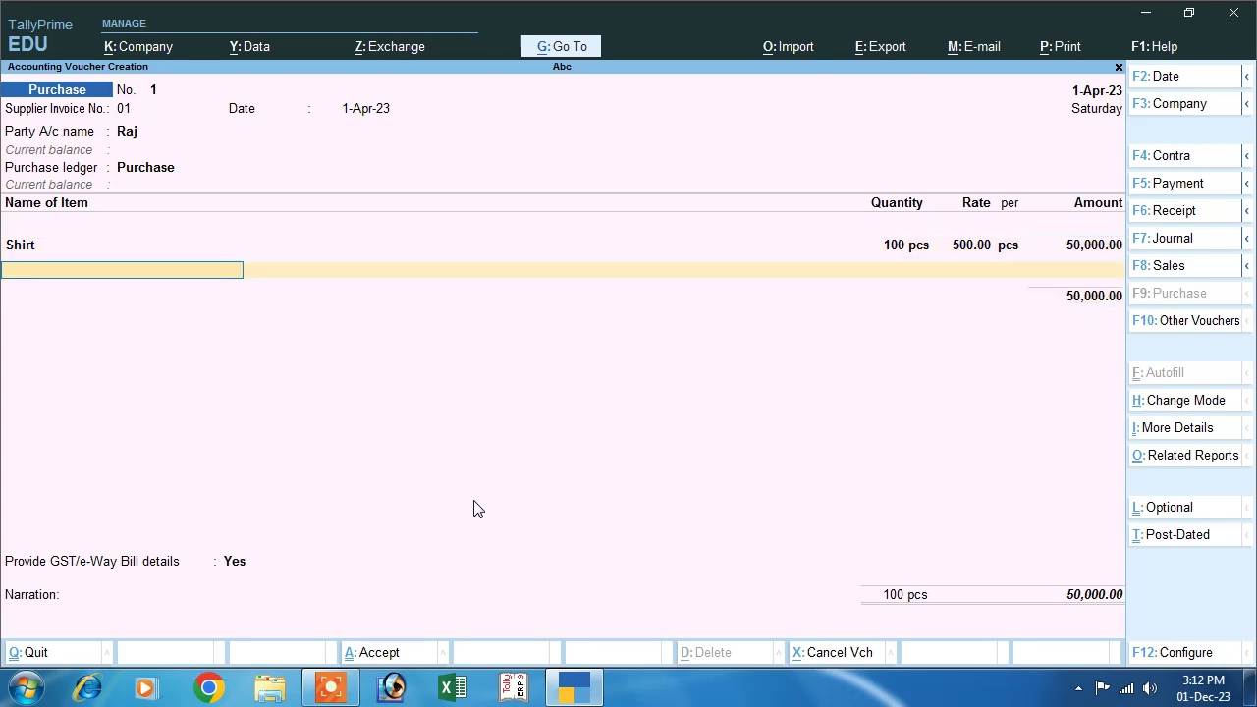
Start a second stock item named Frock from the voucher's next item line and keep it under Primary
key(alt+c)
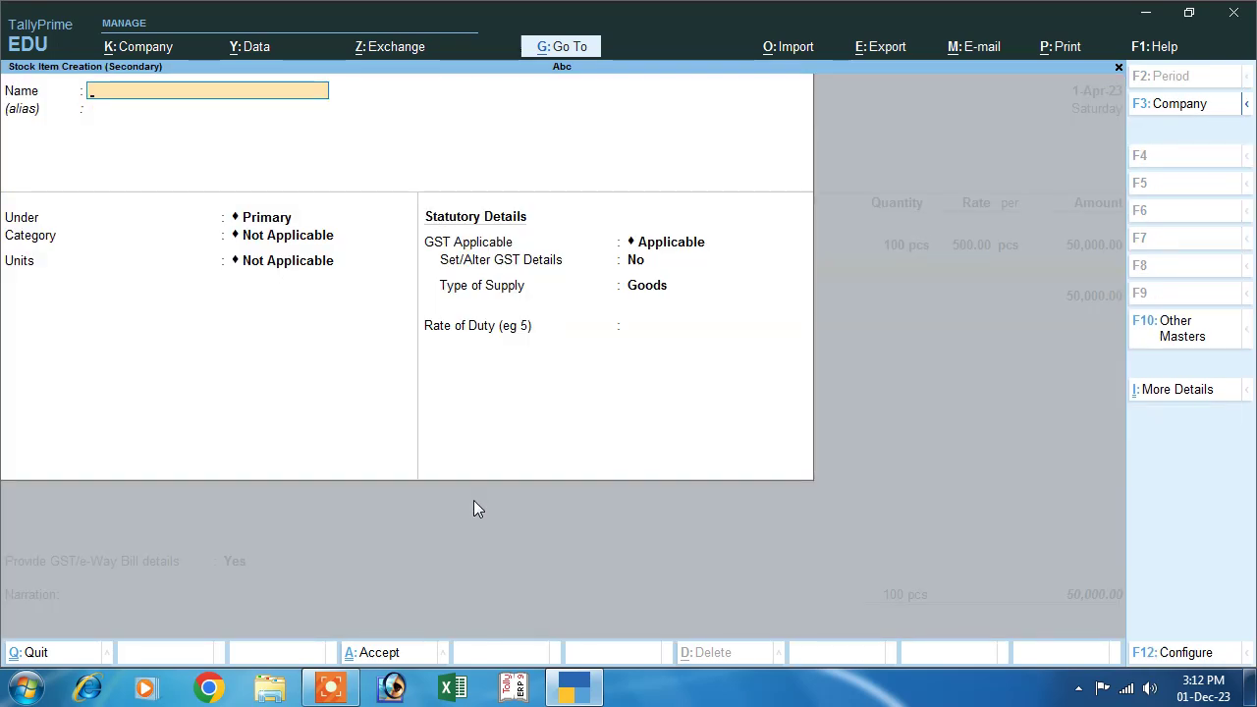
text(Frocl)
key(BackSpace)
text(k)
key(Return)
key(Return)
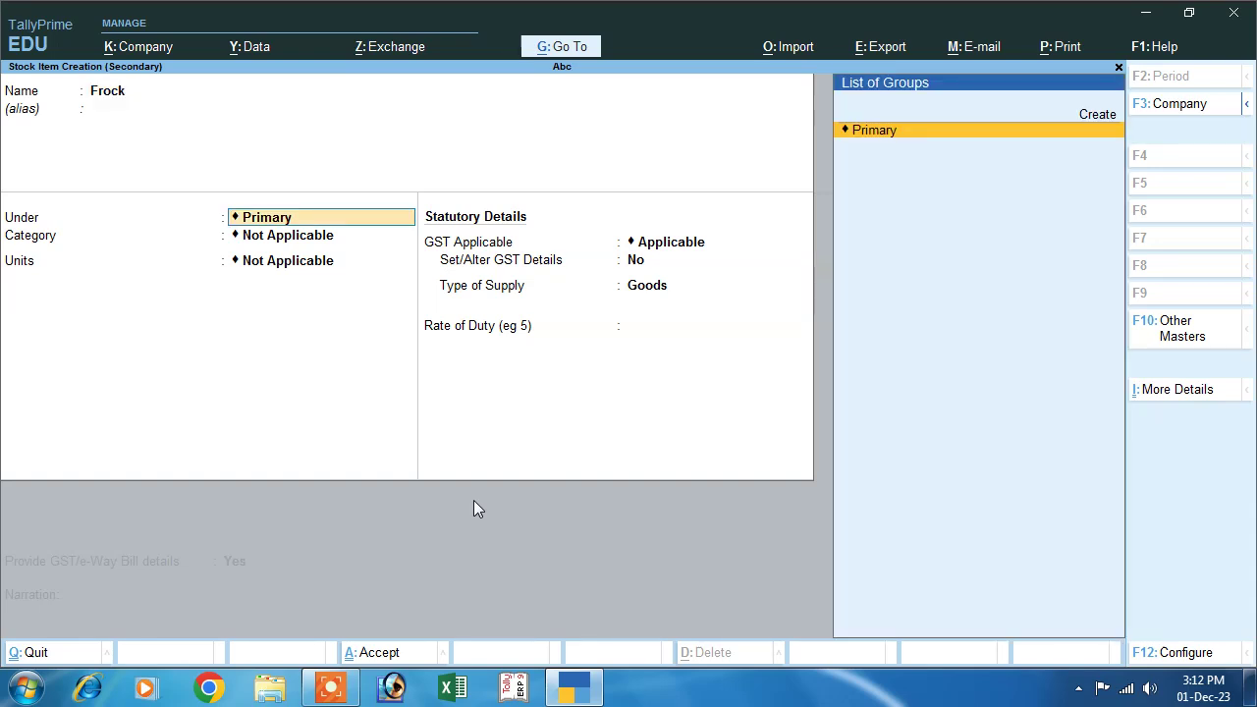
key(Return)
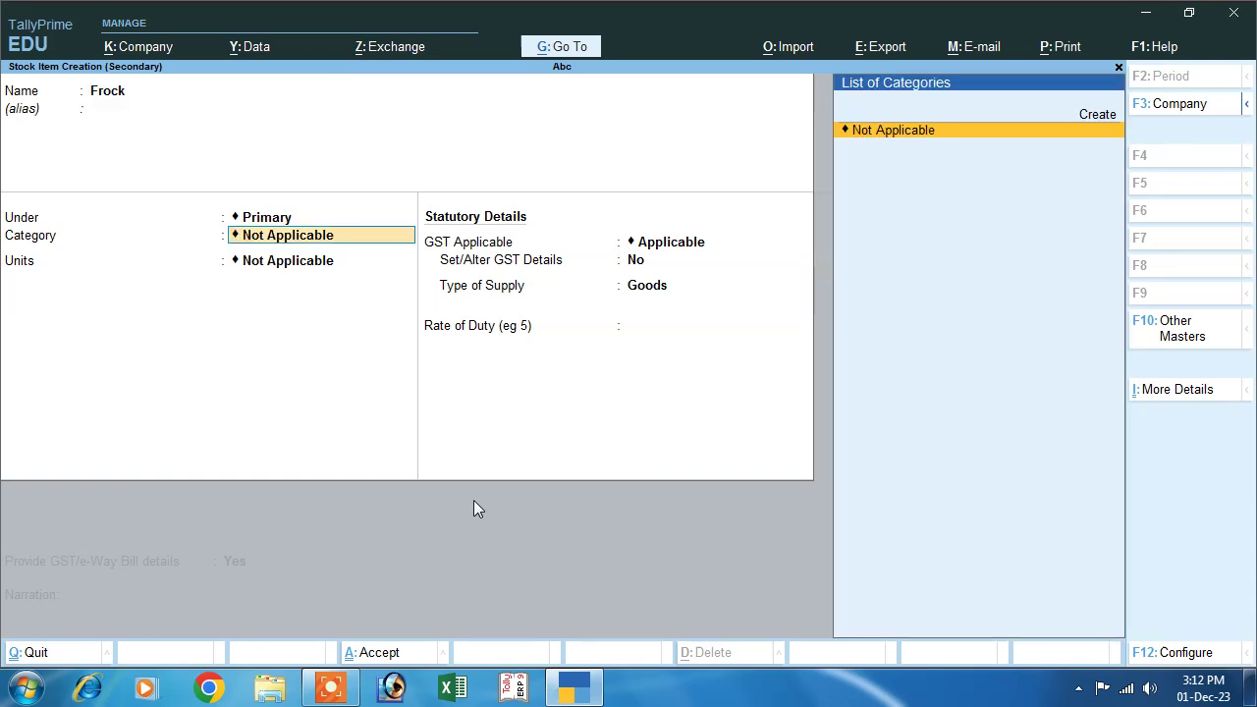
Keep the Frock's category Not Applicable, set its units to pcs, and keep standard rates at No
key(Return)
key(Down)
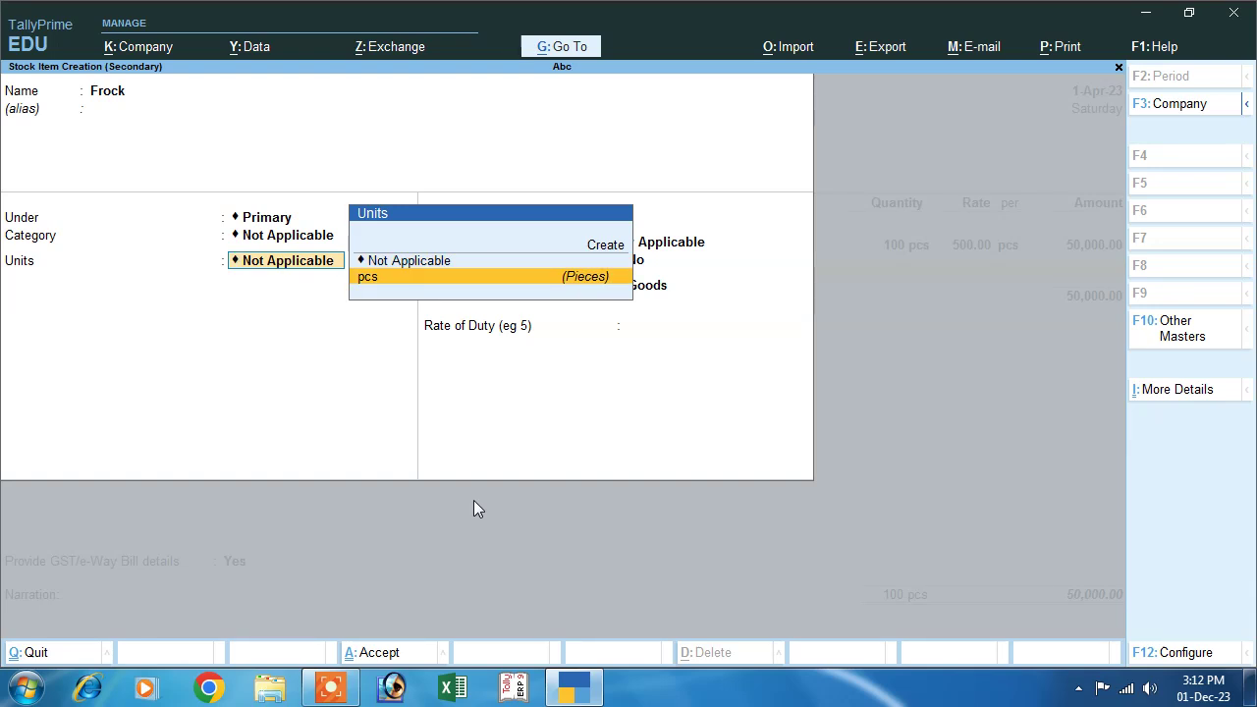
key(Return)
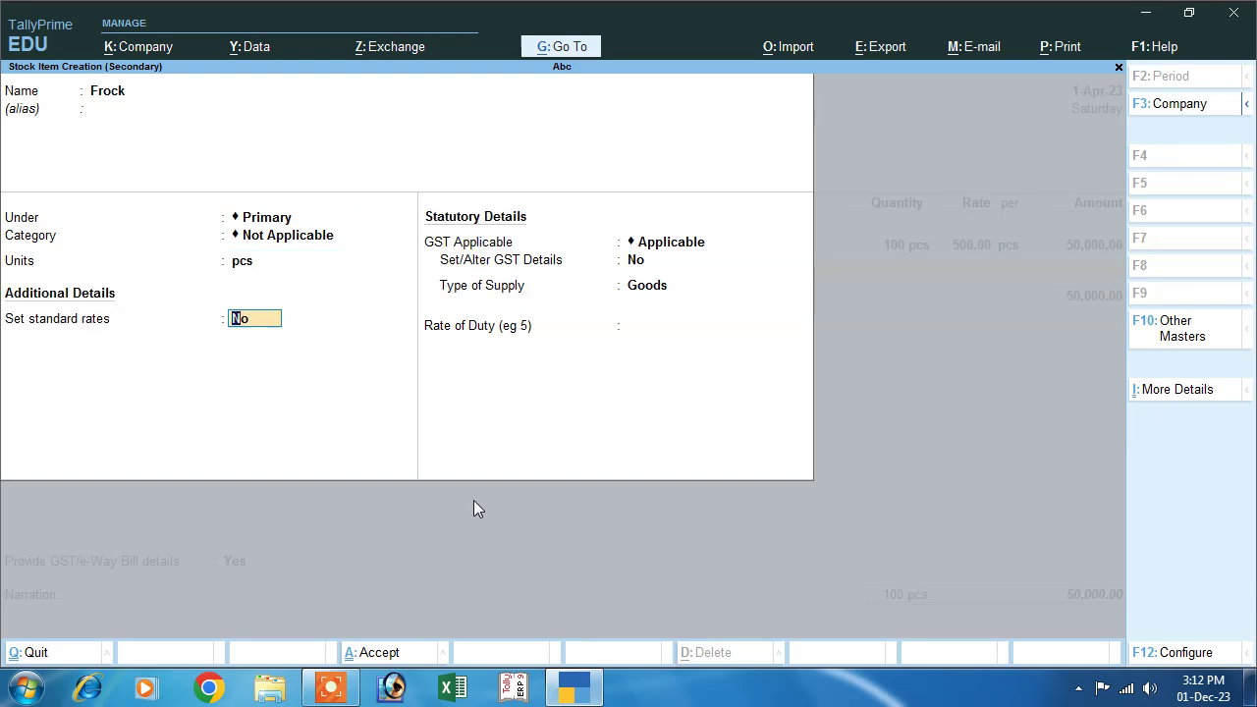
key(Return)
key(Return)
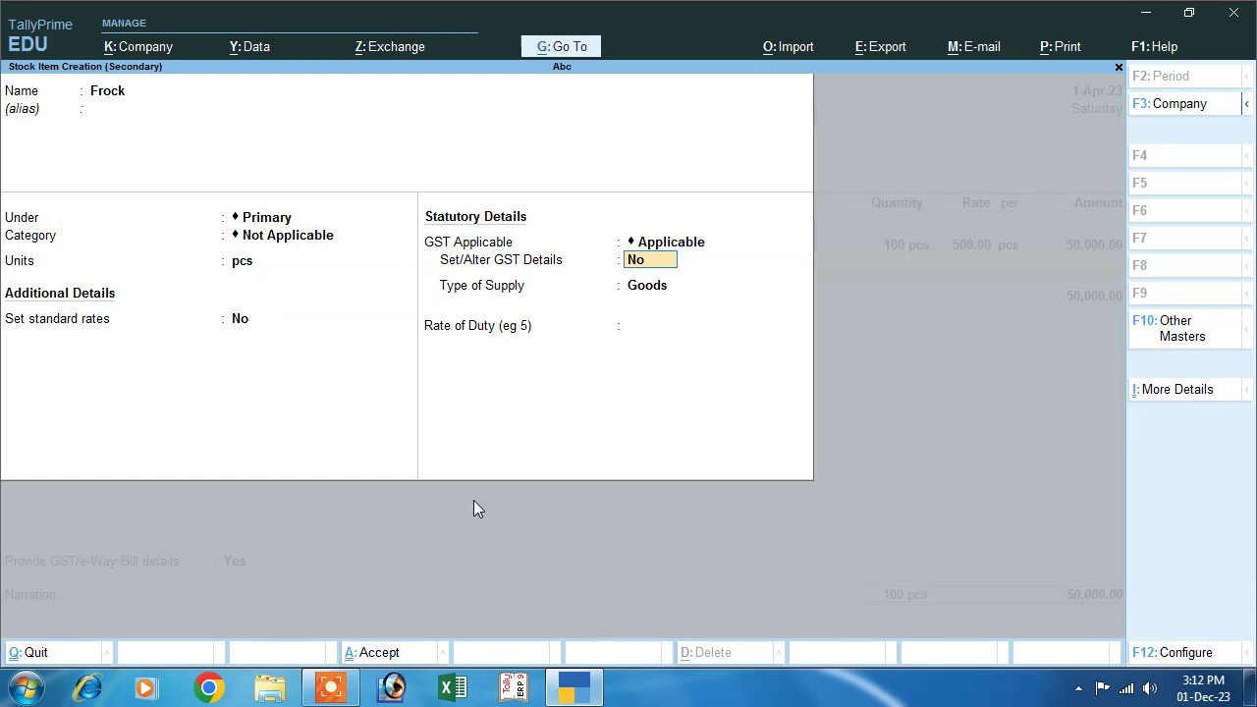
Open the Frock's GST details and enter description Goodd and HSN/SAC 8457, keeping non-GST goods at No and calculation type On Value
text(y)
key(Return)
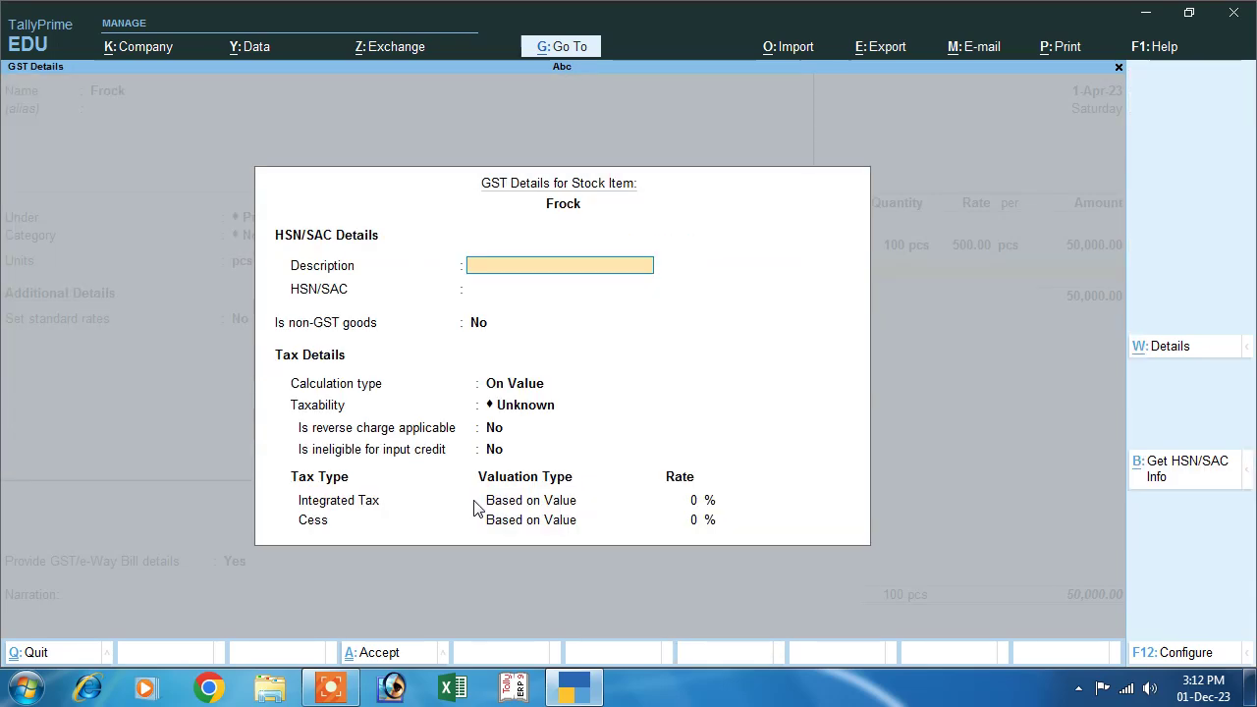
text(Goodf)
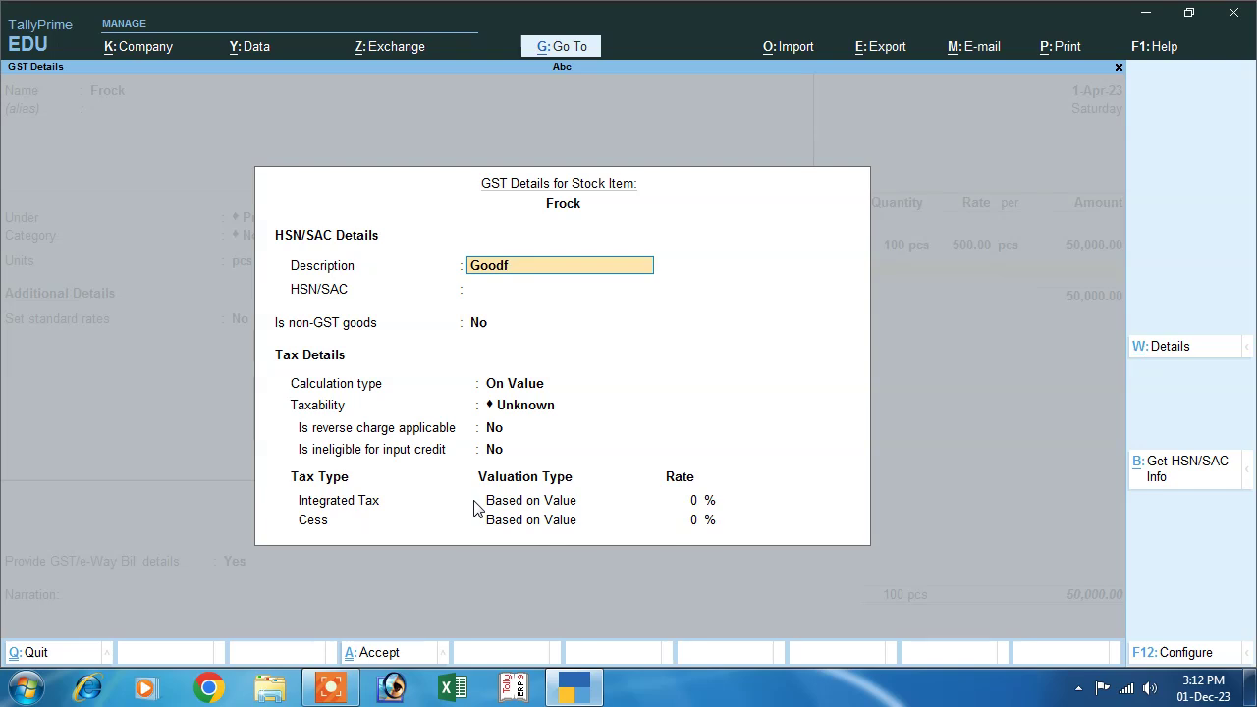
key(Return)
text(8457)
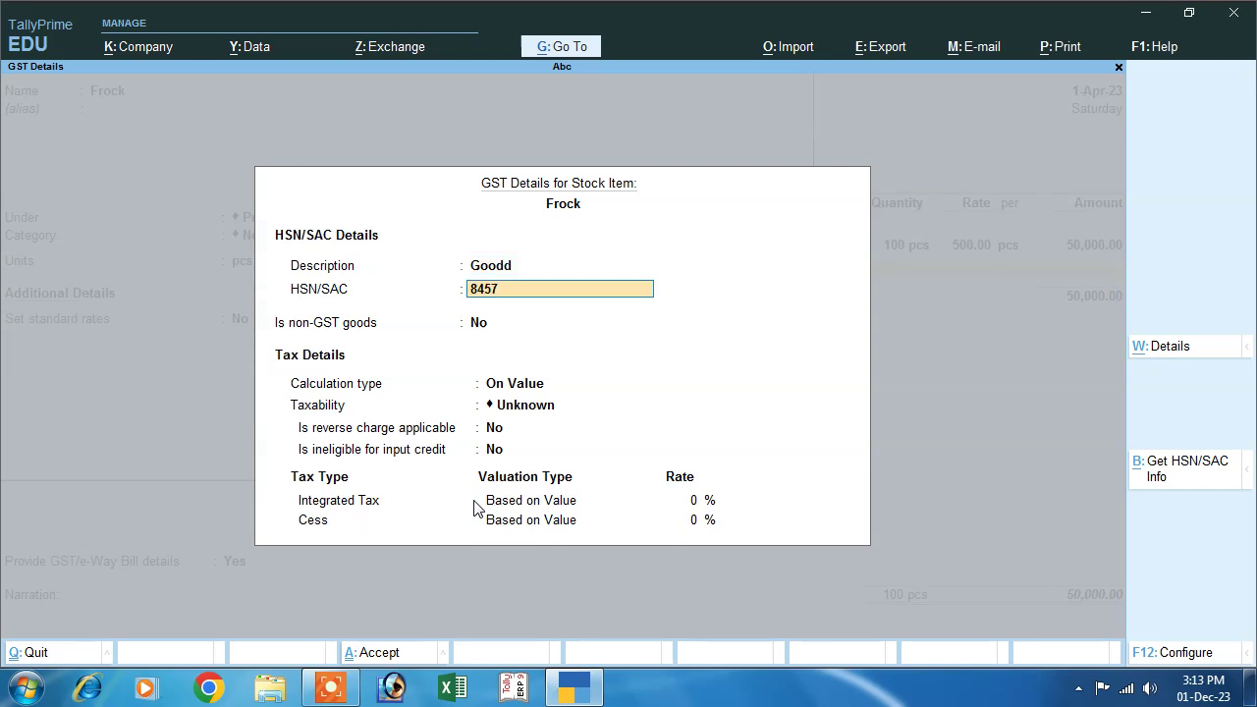
key(Return)
key(Return)
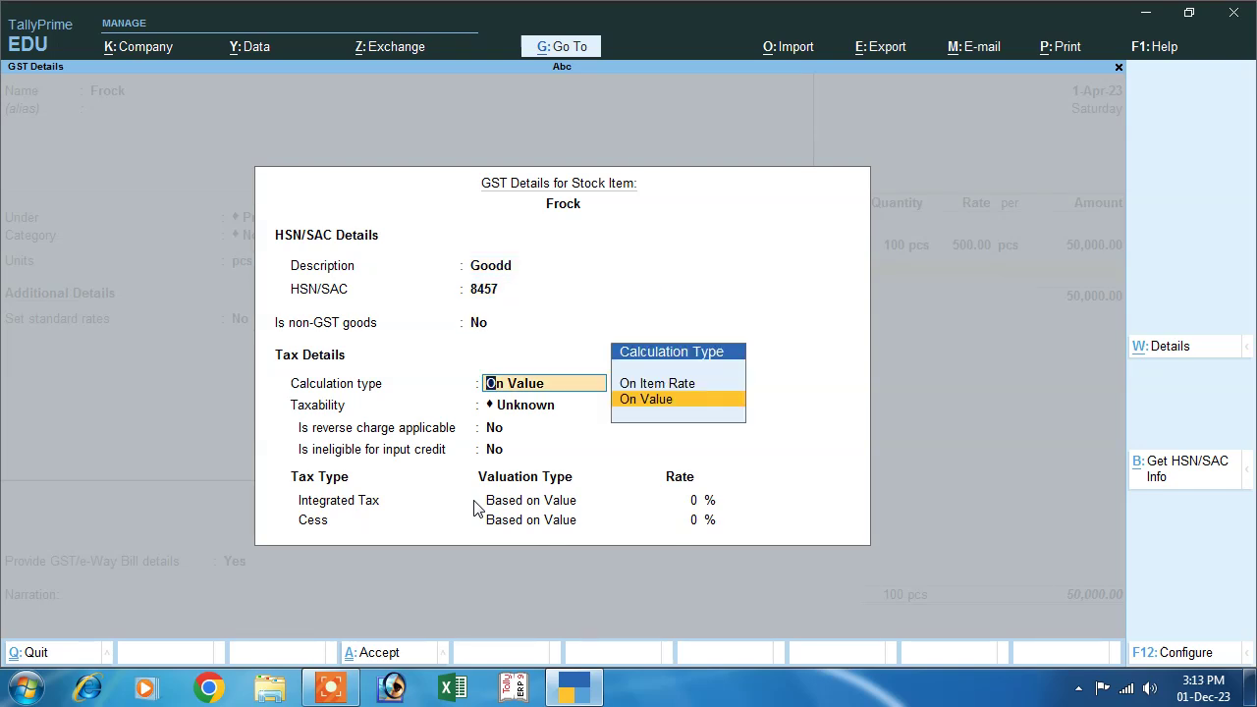
key(Return)
Set the Frock's taxability to Taxable with 18% integrated tax and 0% cess, keep reverse charge and ineligible input credit at No, and accept
key(Down)
key(Down)
key(Down)
key(Return)
key(Return)
key(Return)
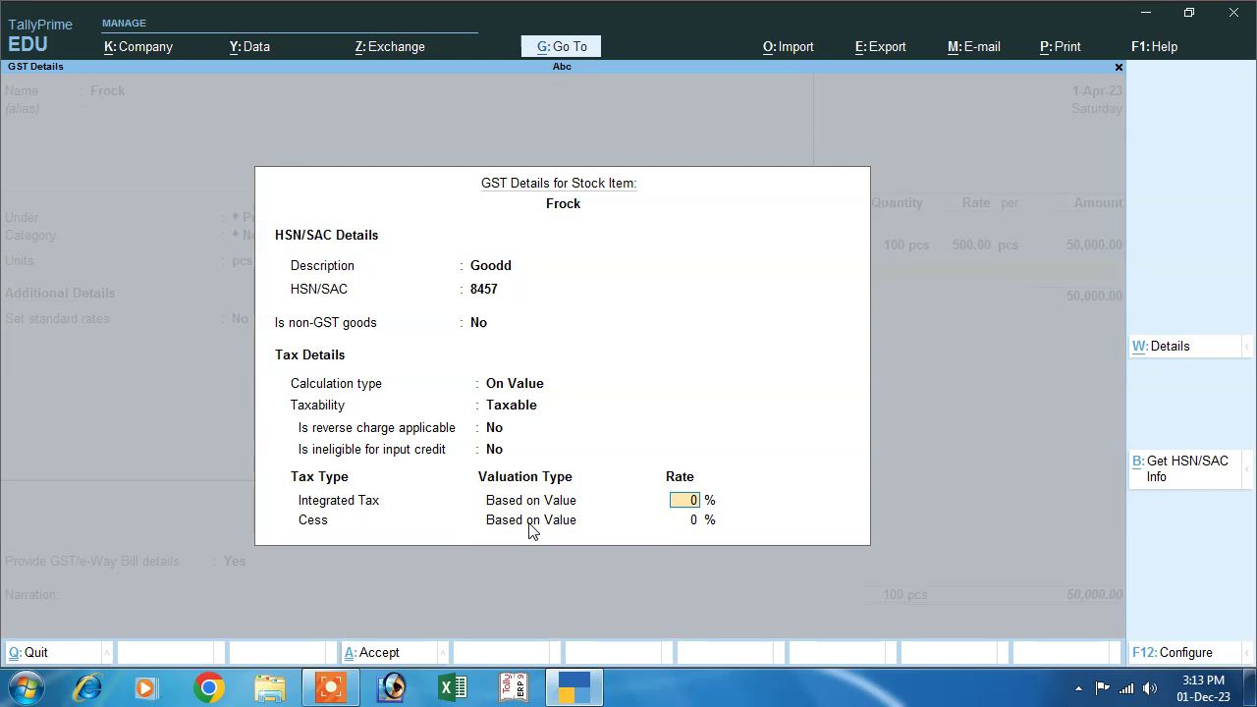
text(18)
key(Return)
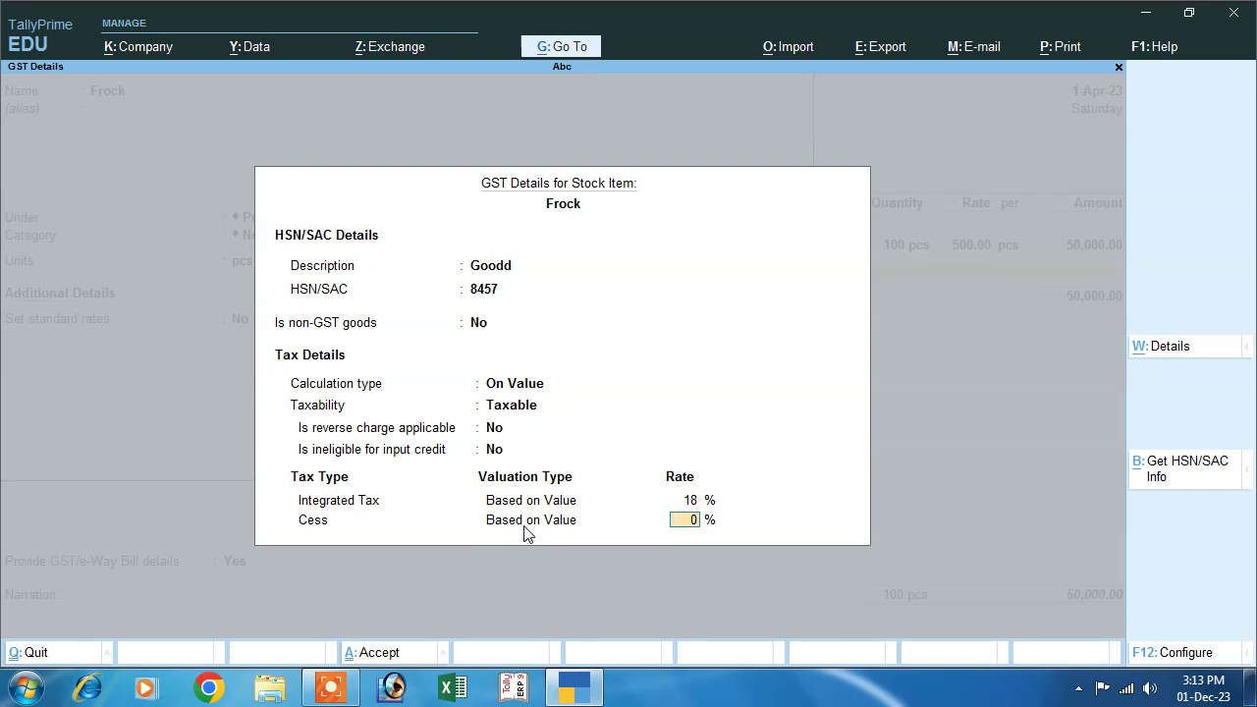
key(Return)
key(Return)
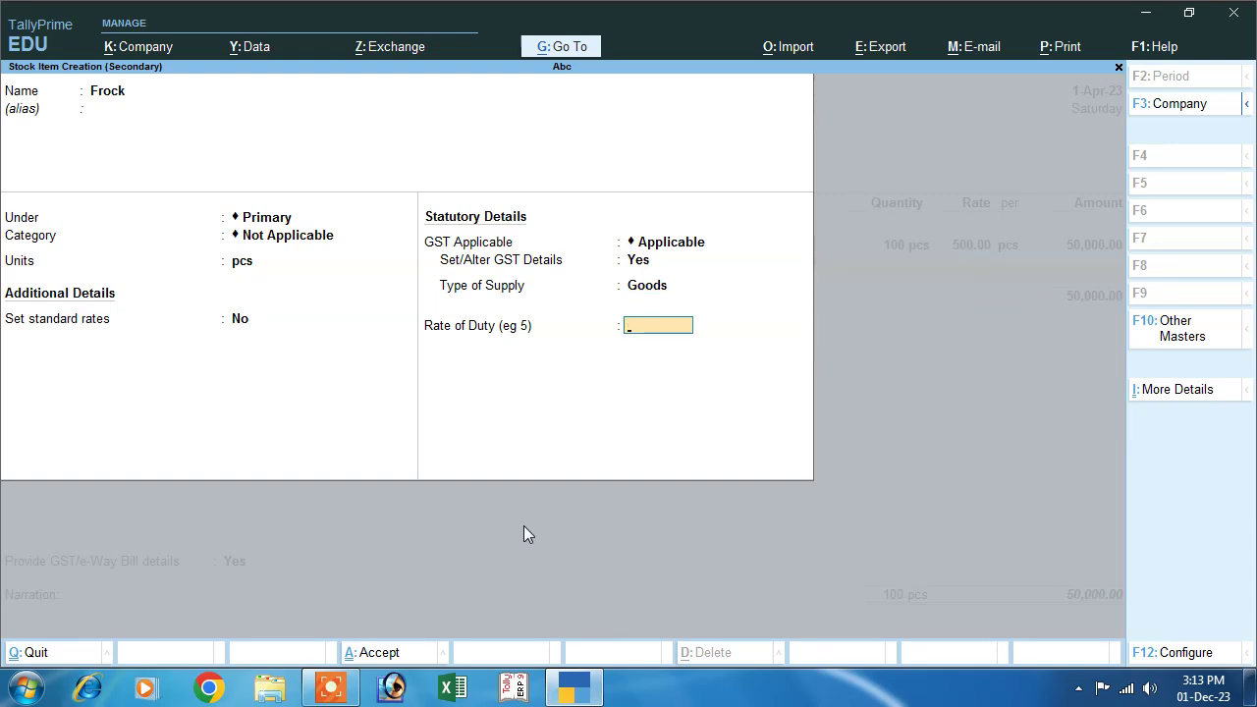
Save the Frock item and enter 600 pcs at a rate of 800 in the voucher
key(Return)
text(600)
key(Return)
text(800)
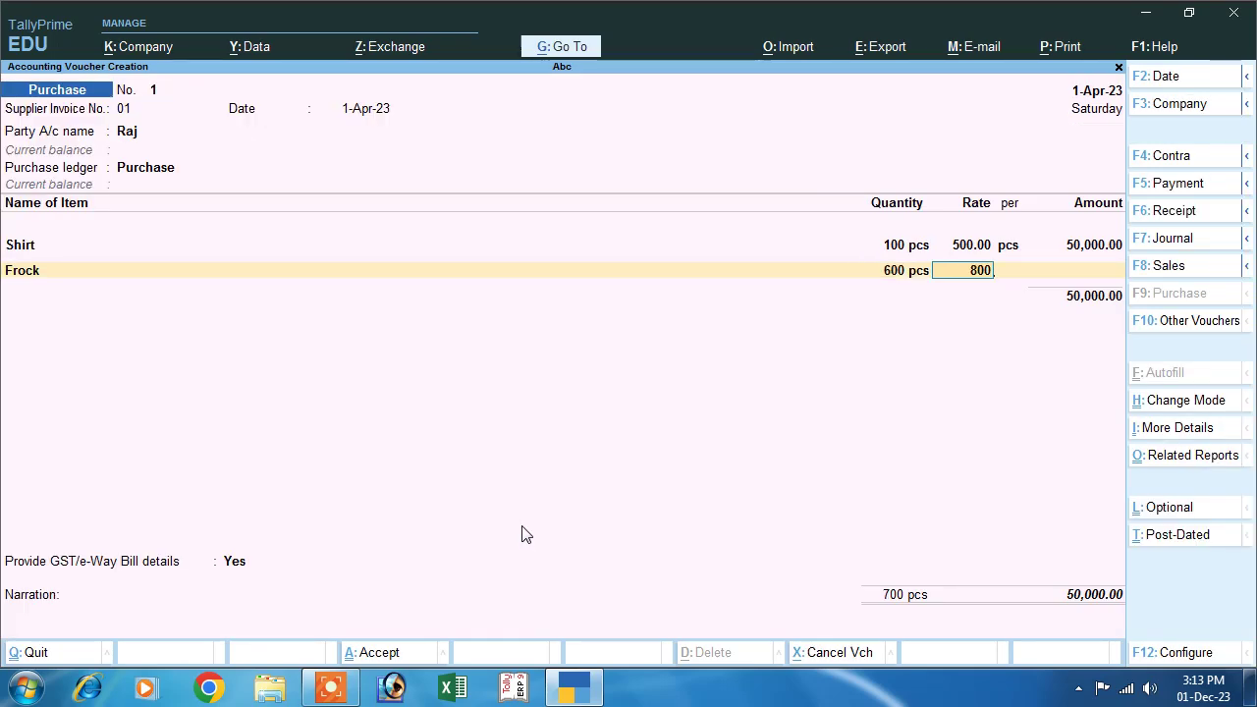
key(Return)
key(Return)
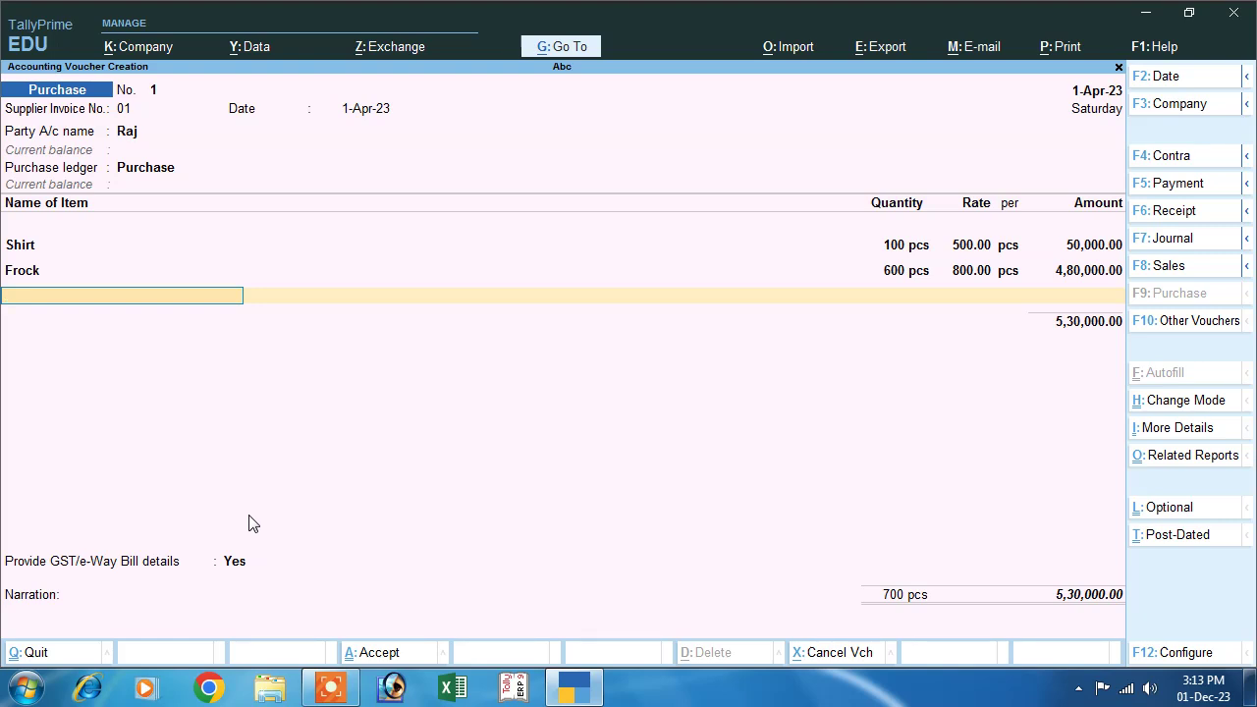
End the voucher's item list and start a new ledger named Igst under Duties & Taxes
key(Return)
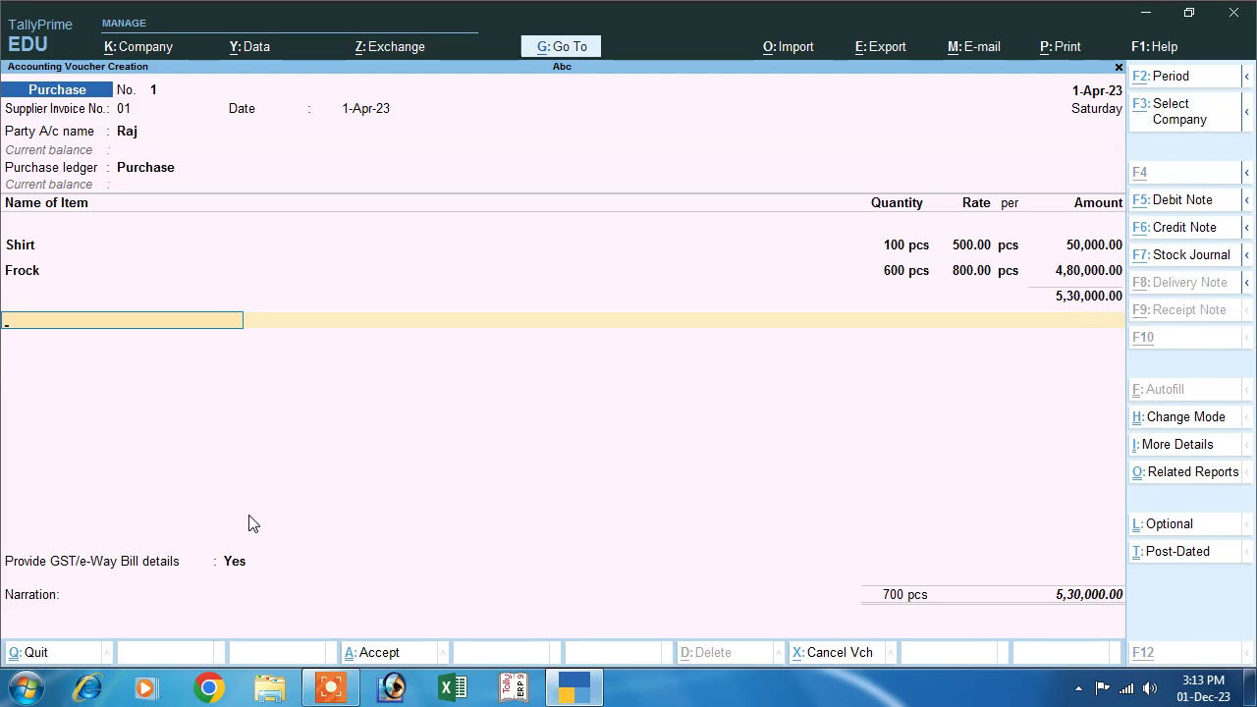
key(alt+c)
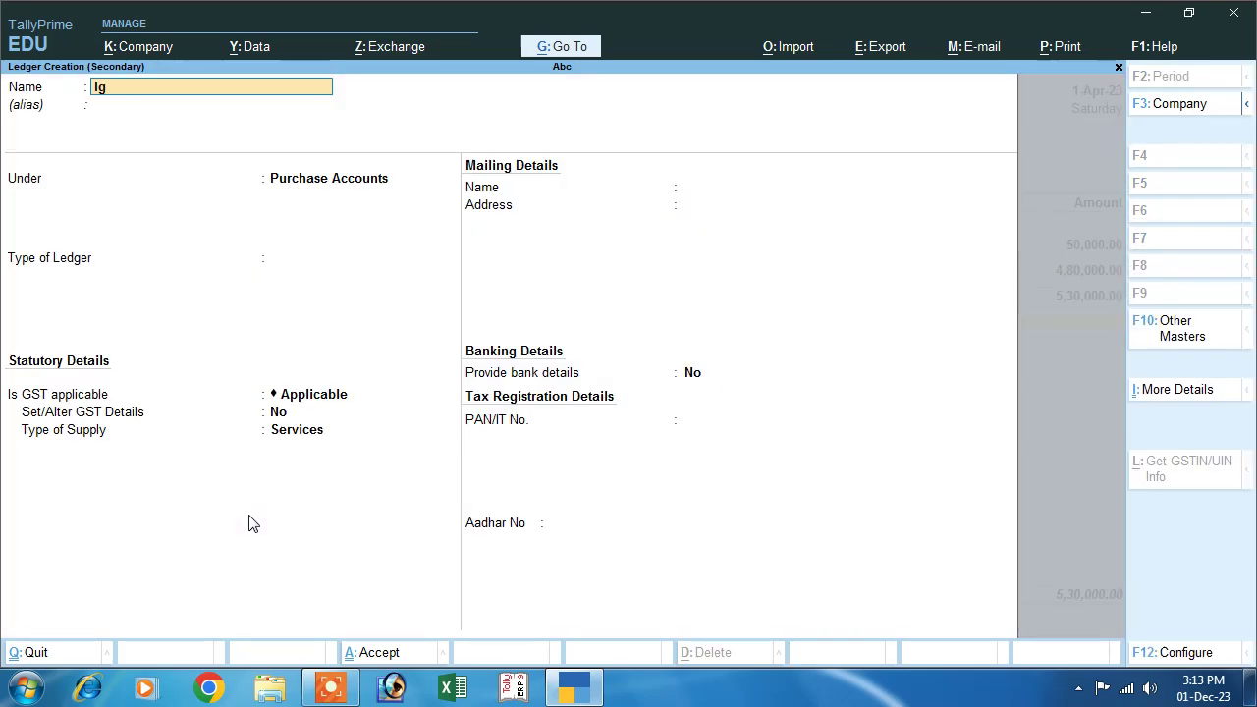
key(Return)
text(F)
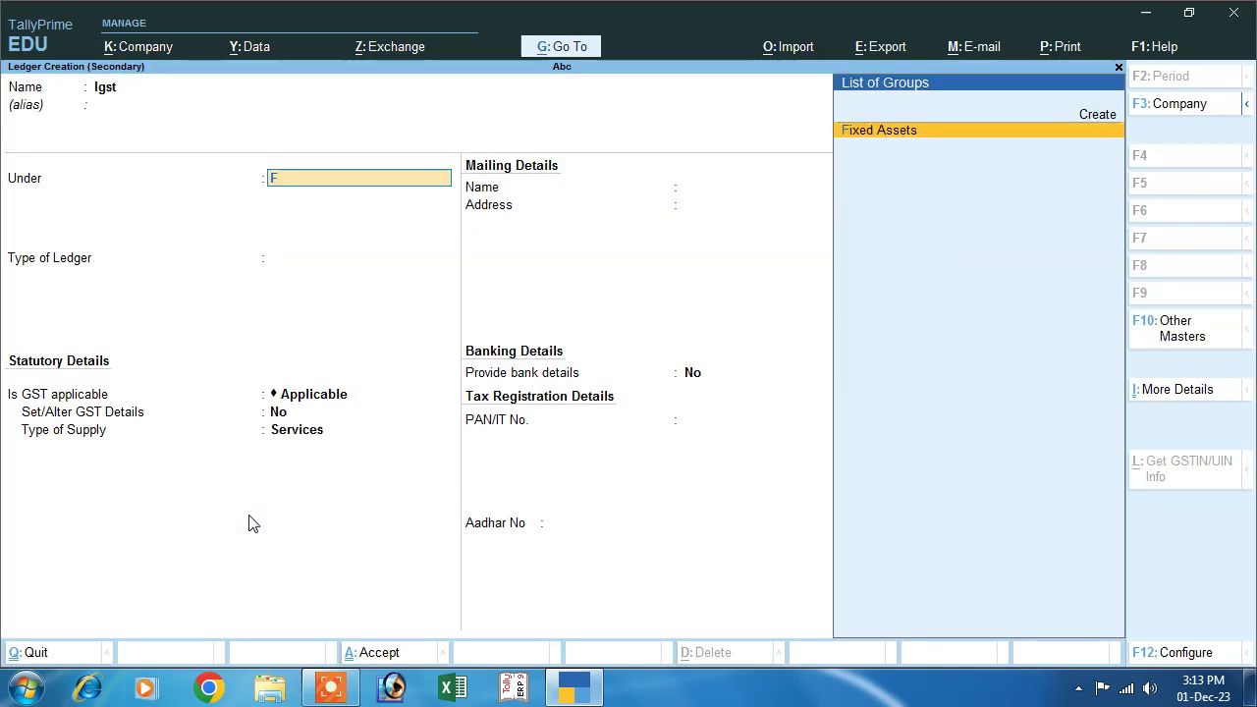
key(BackSpace)
text(D)
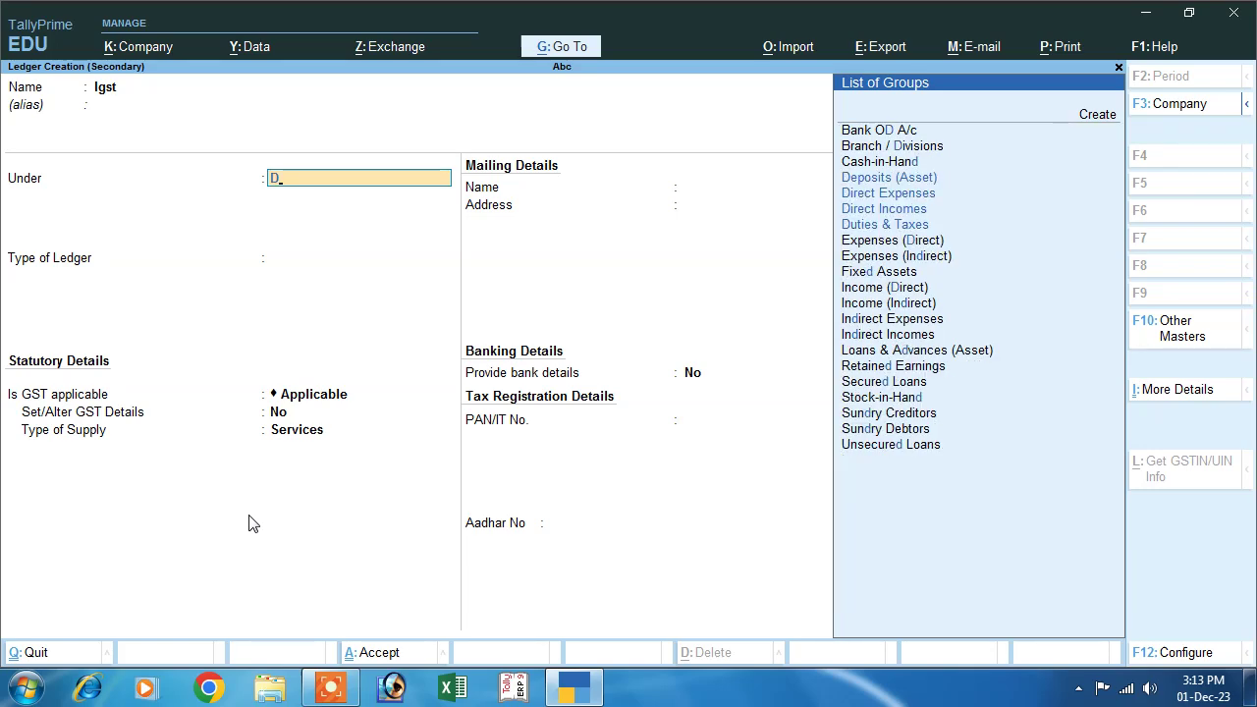
key(Down)
key(Down)
key(Down)
key(Down)
key(Return)
Set the Igst ledger's type of duty/tax to GST and its tax type to Integrated Tax
key(Up)
key(Return)
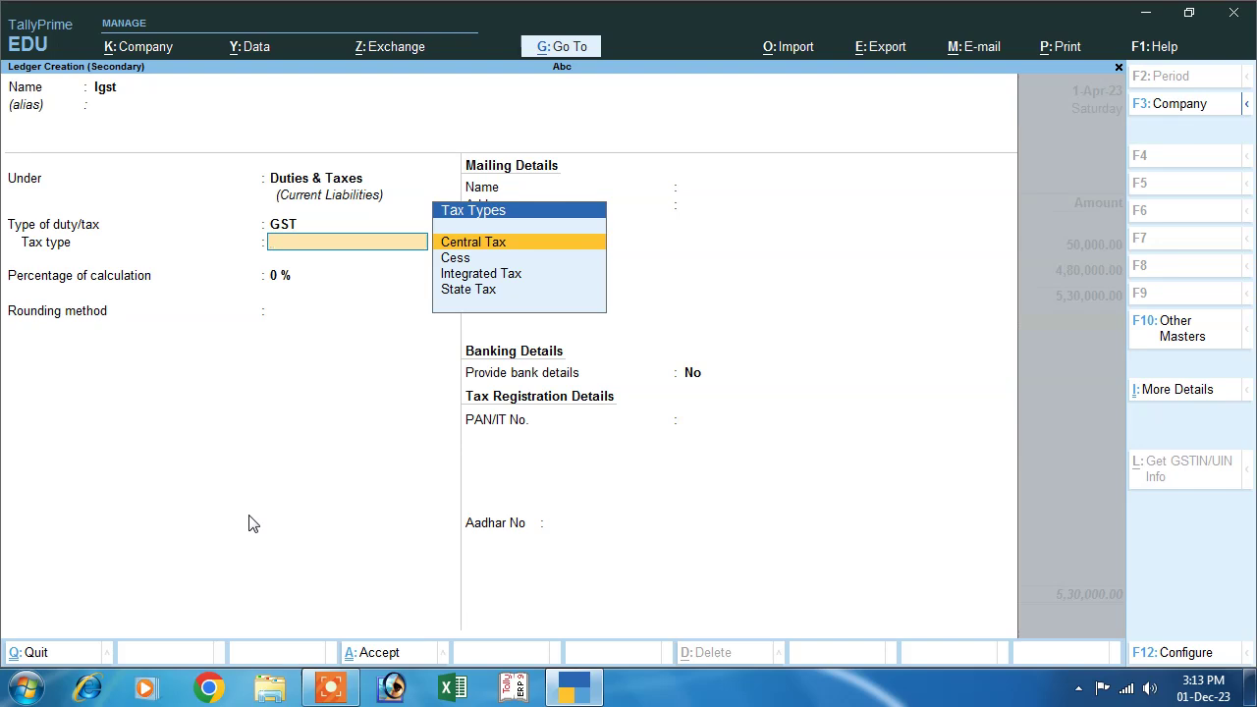
key(Down)
key(Down)
key(Return)
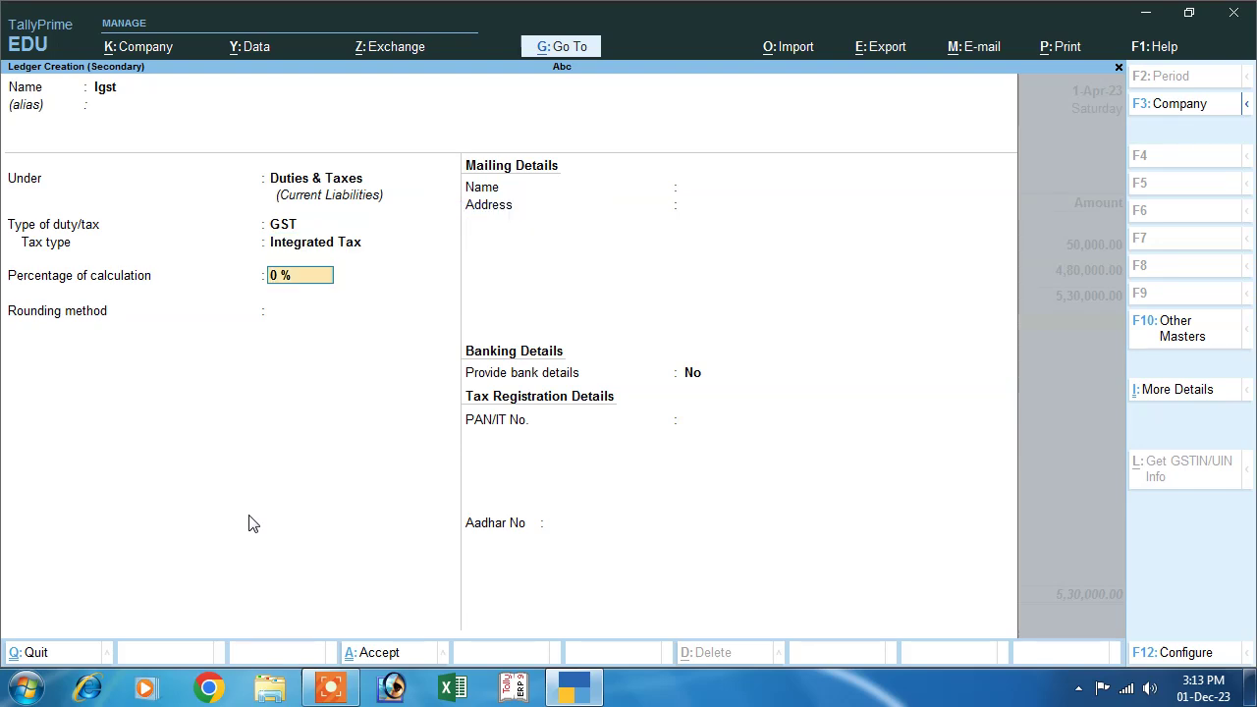
Set the Igst ledger's calculation percentage to 12%, keep rounding Not Applicable and bank details at No, and save the ledger
text(12)
key(Return)
key(Return)
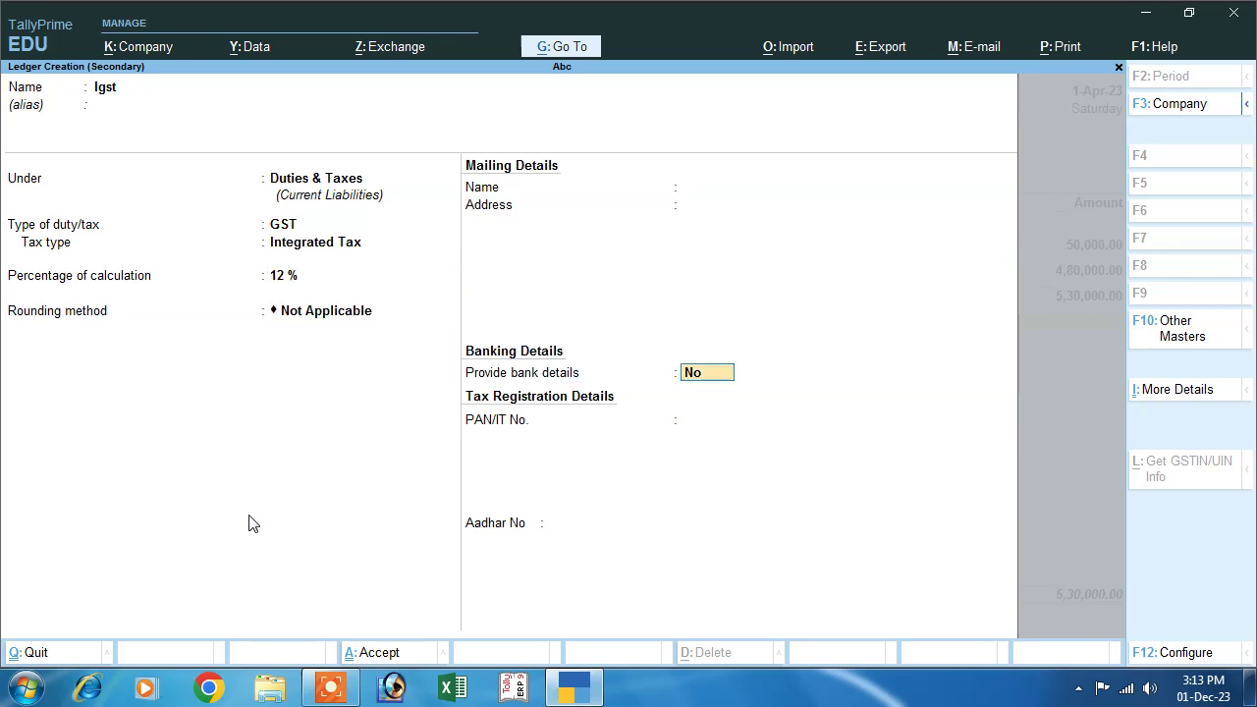
key(Return)
key(Return)
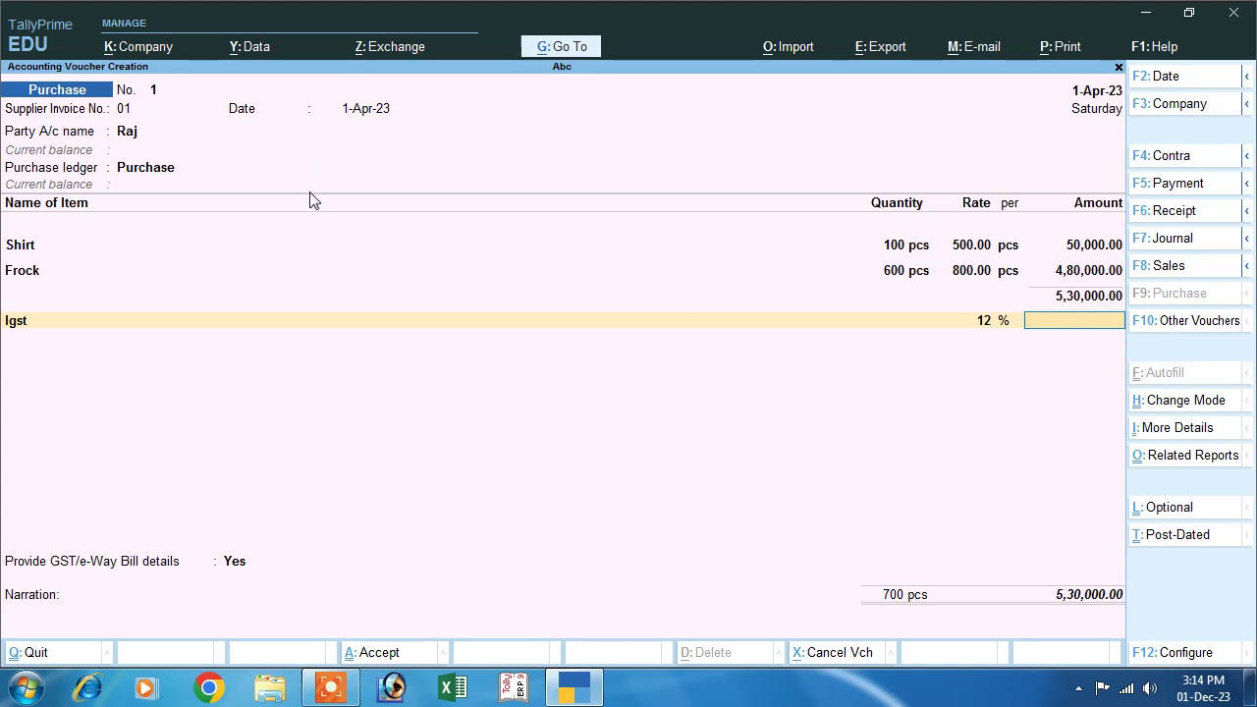
Return to the voucher's party account and open the party's ledger for alteration, keeping its name
click(129, 133)
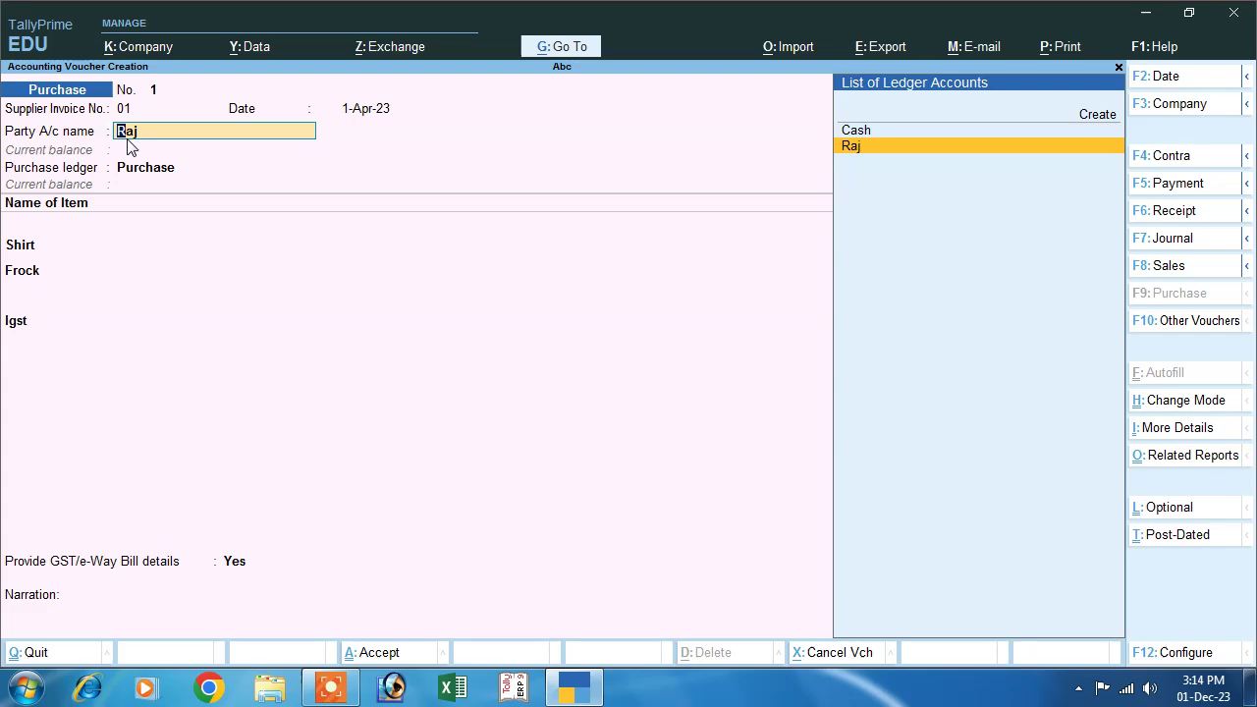
key(ctrl+Return)
key(Return)
key(Return)
key(Return)
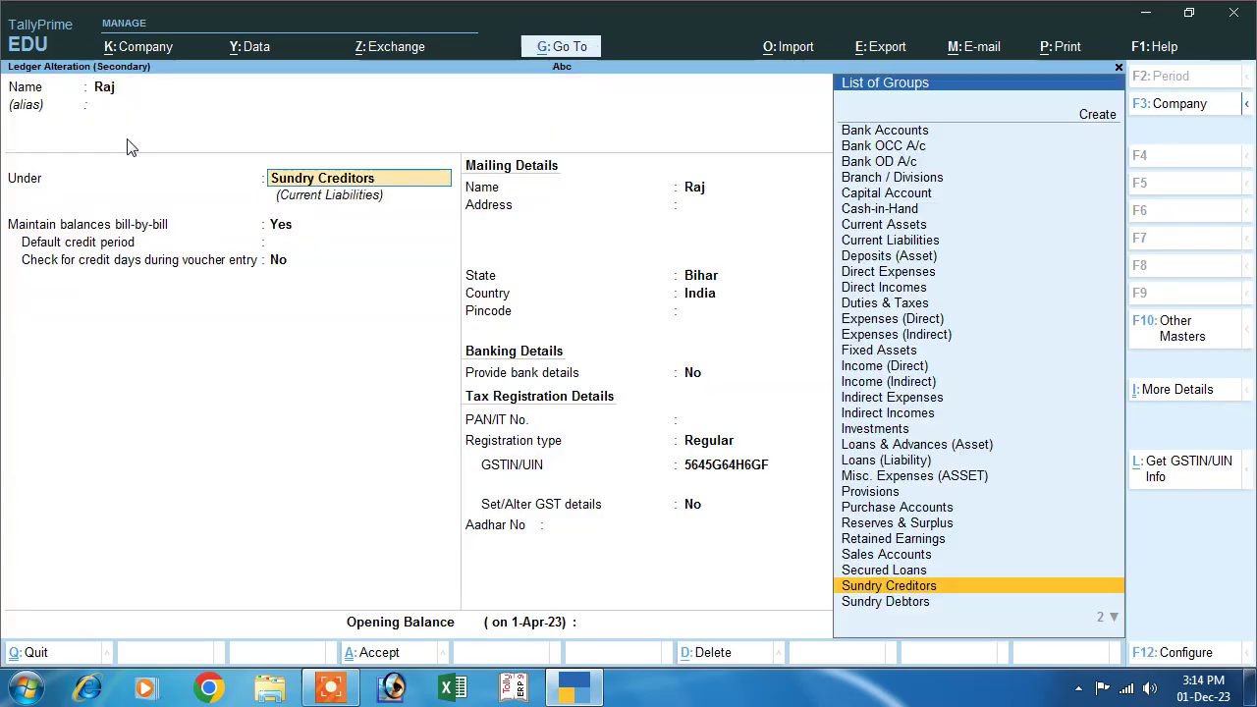
Keep the party ledger under Sundry Creditors with its balance settings and change its state to Uttar Pradesh
key(Return)
key(Return)
key(Return)
key(Return)
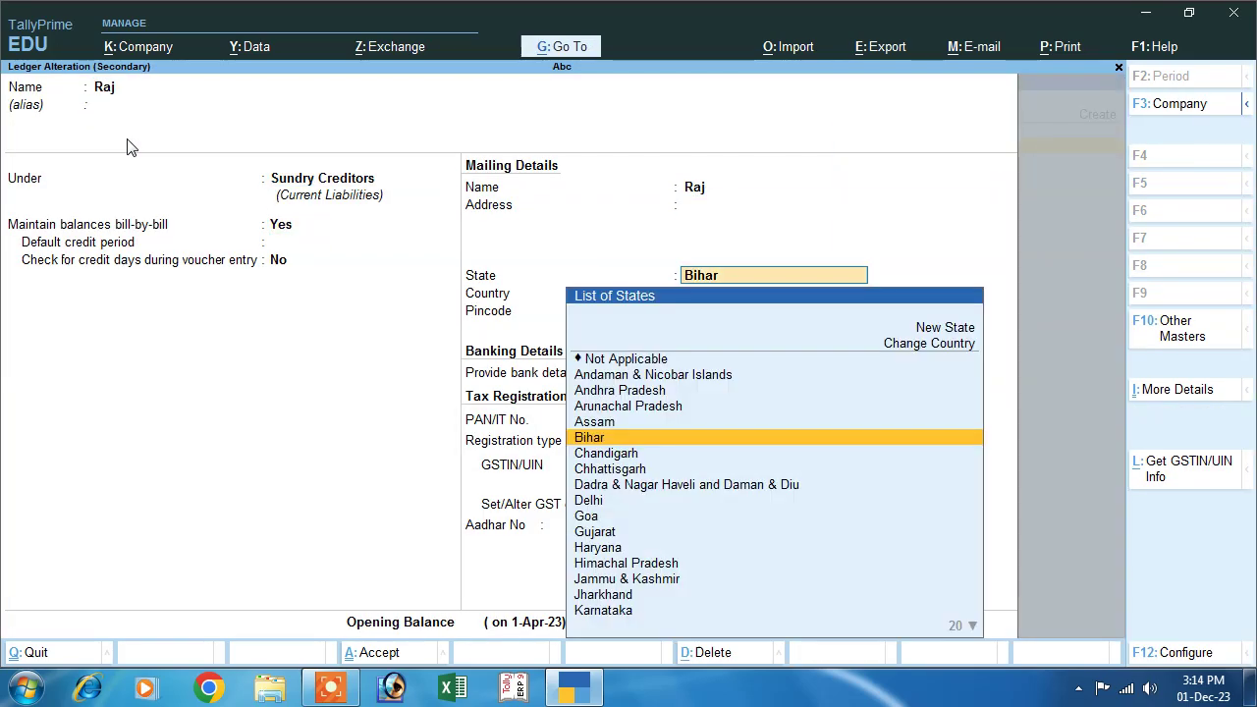
key(Up)
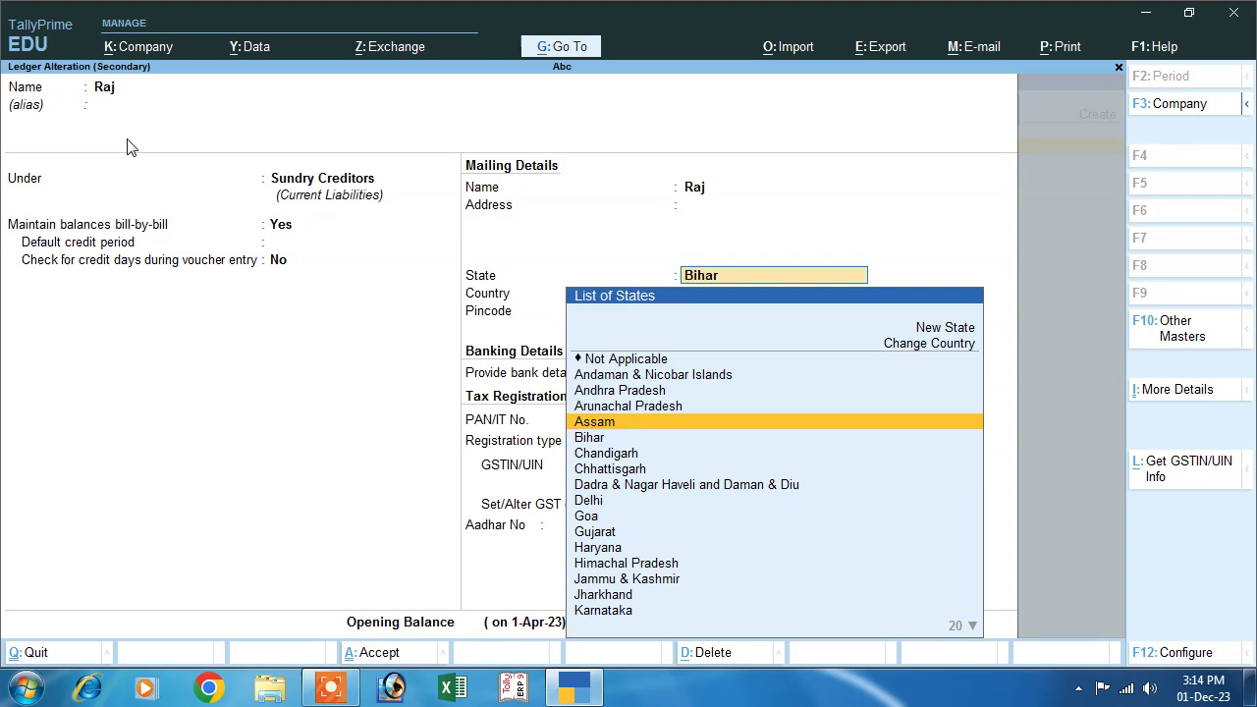
text(U)
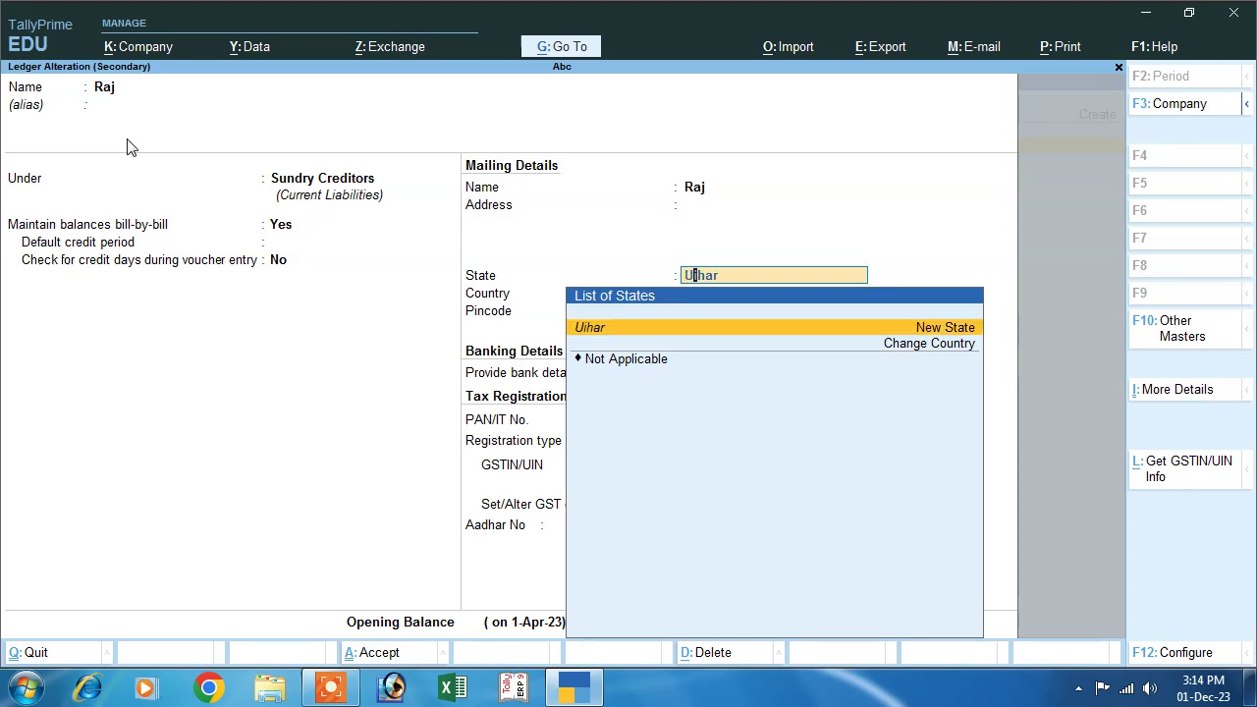
key(BackSpace)
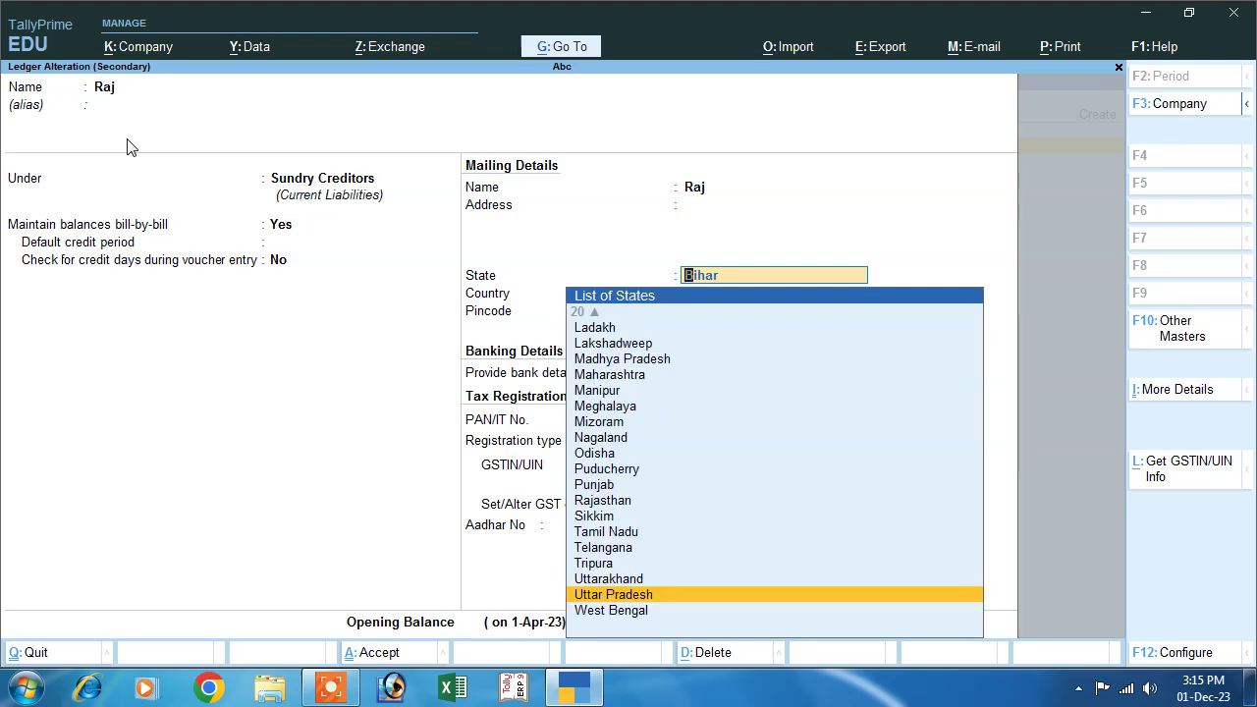
key(Return)
Keep the party ledger's country India, bank details at No and registration type Regular, and save the altered ledger
key(Return)
key(Return)
key(Return)
key(Return)
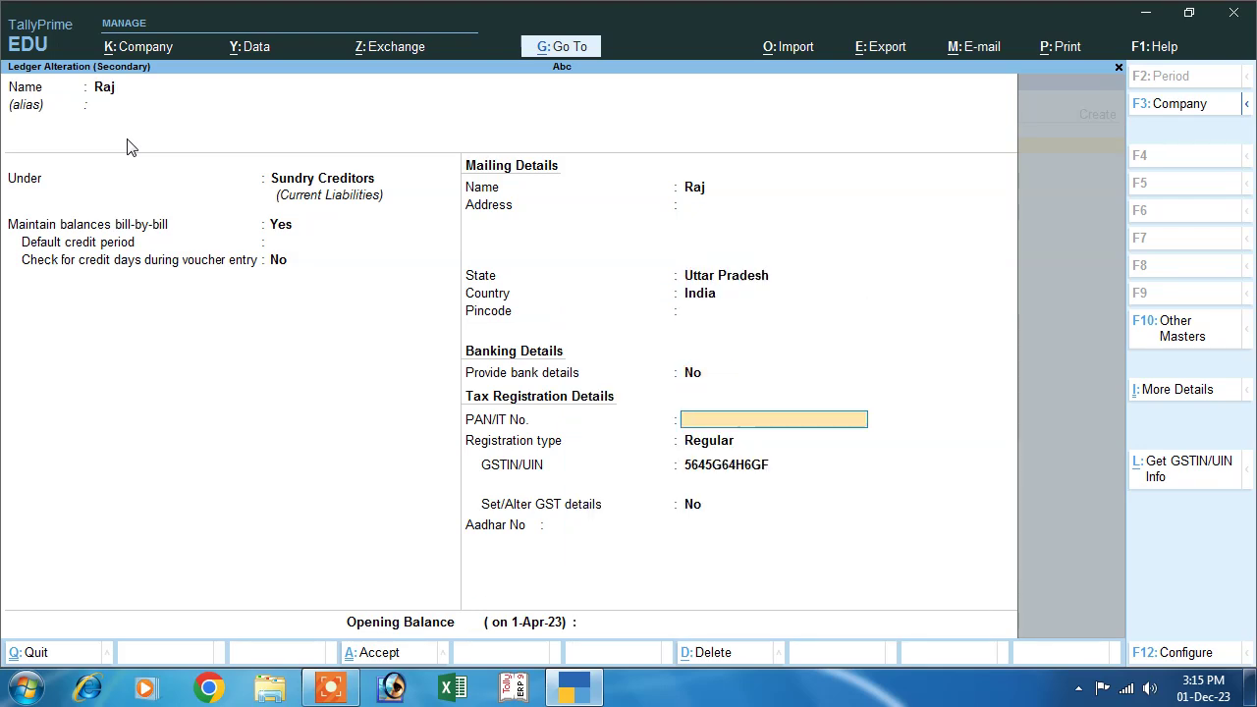
key(Return)
key(Return)
key(Return)
key(Return)
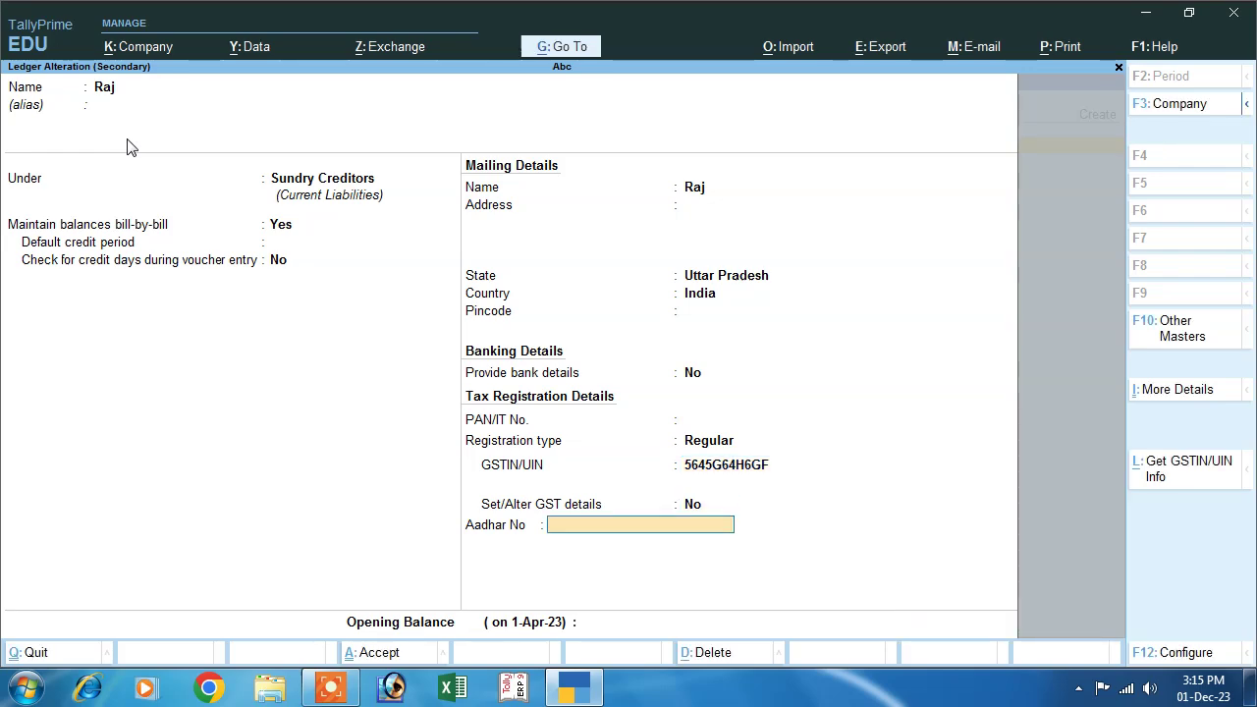
key(Return)
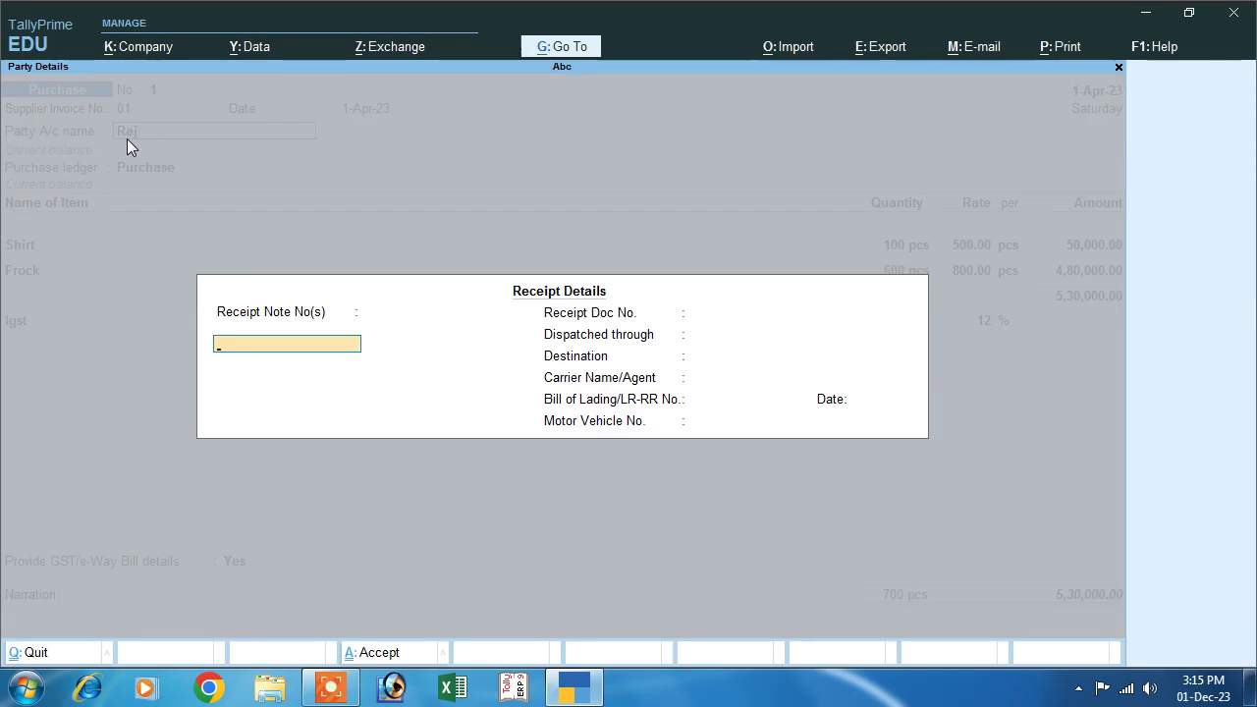
Leave all receipt and dispatch fields of the purchase voucher blank and accept the receipt details
key(Return)
key(Return)
key(Return)
key(Return)
key(Return)
key(Return)
key(Return)
key(Return)
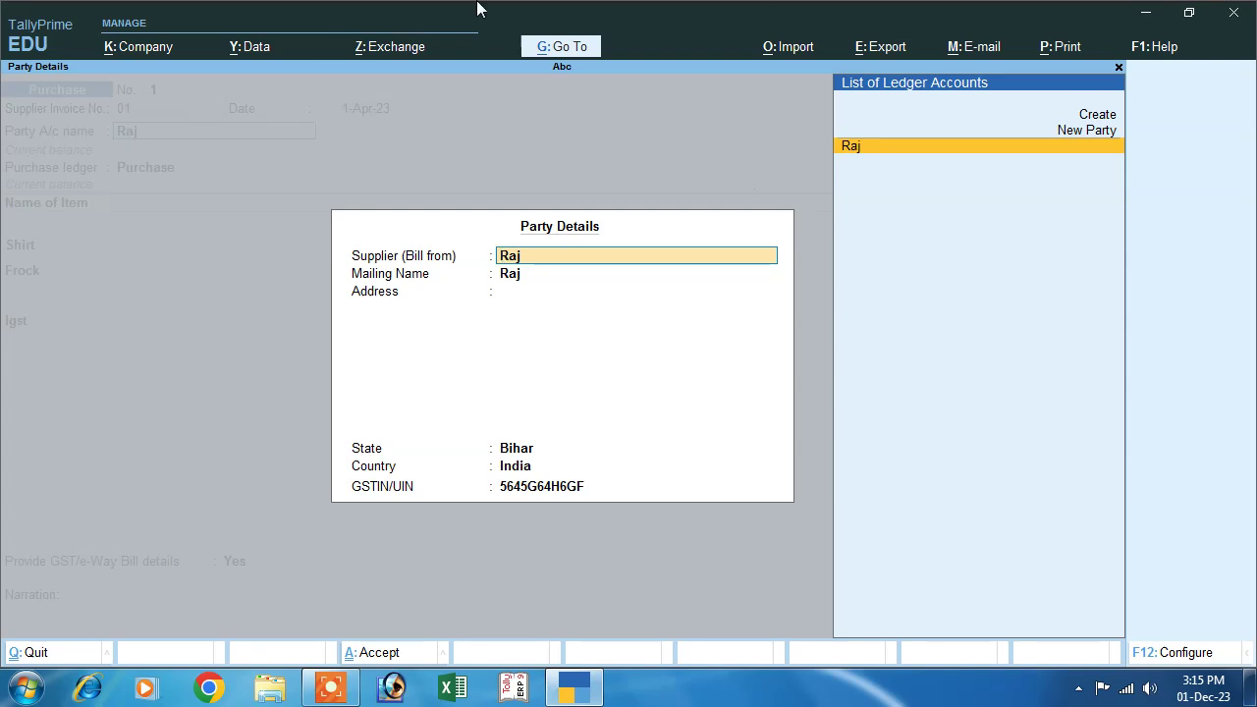
Change the supplier's state in the voucher's party details, keeping the mailing name, country and GSTIN, and accept the details
key(Return)
key(Return)
key(Return)
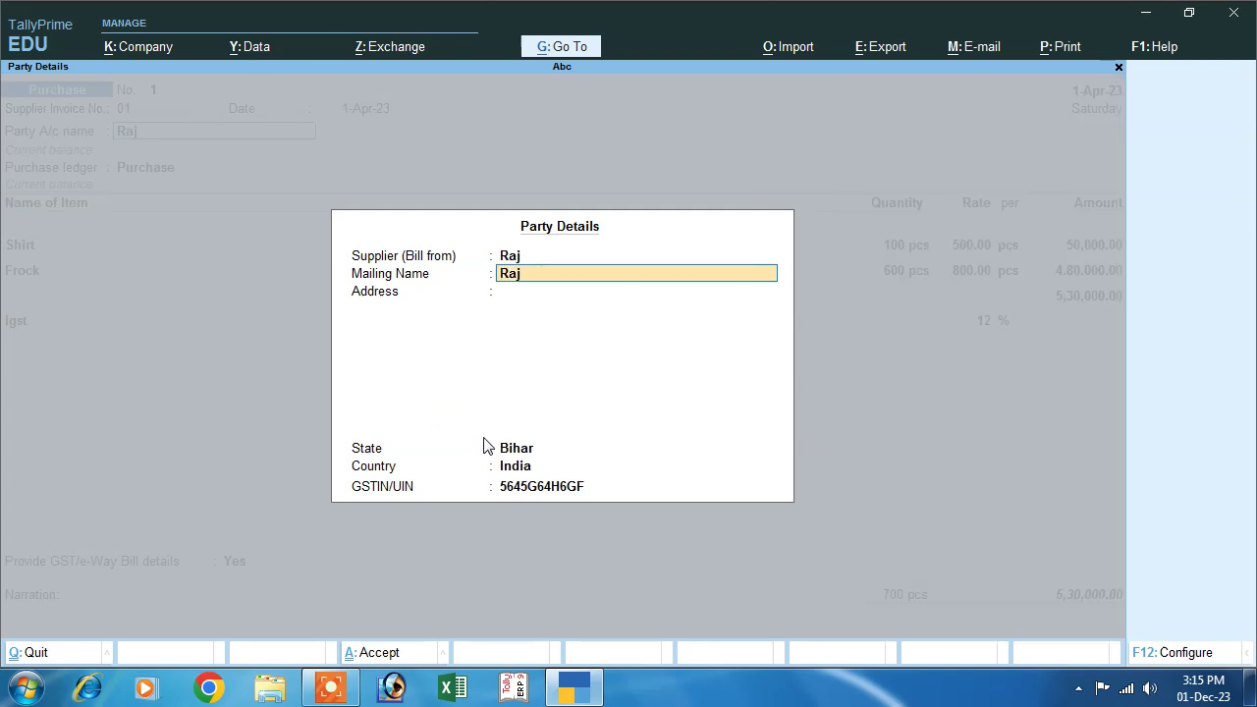
key(Down)
key(Down)
key(Down)
key(Down)
key(Down)
key(Down)
key(Down)
key(Down)
key(Down)
key(Down)
key(Down)
key(Down)
key(Down)
key(Down)
key(Down)
key(Down)
key(Down)
key(Down)
key(Down)
key(Down)
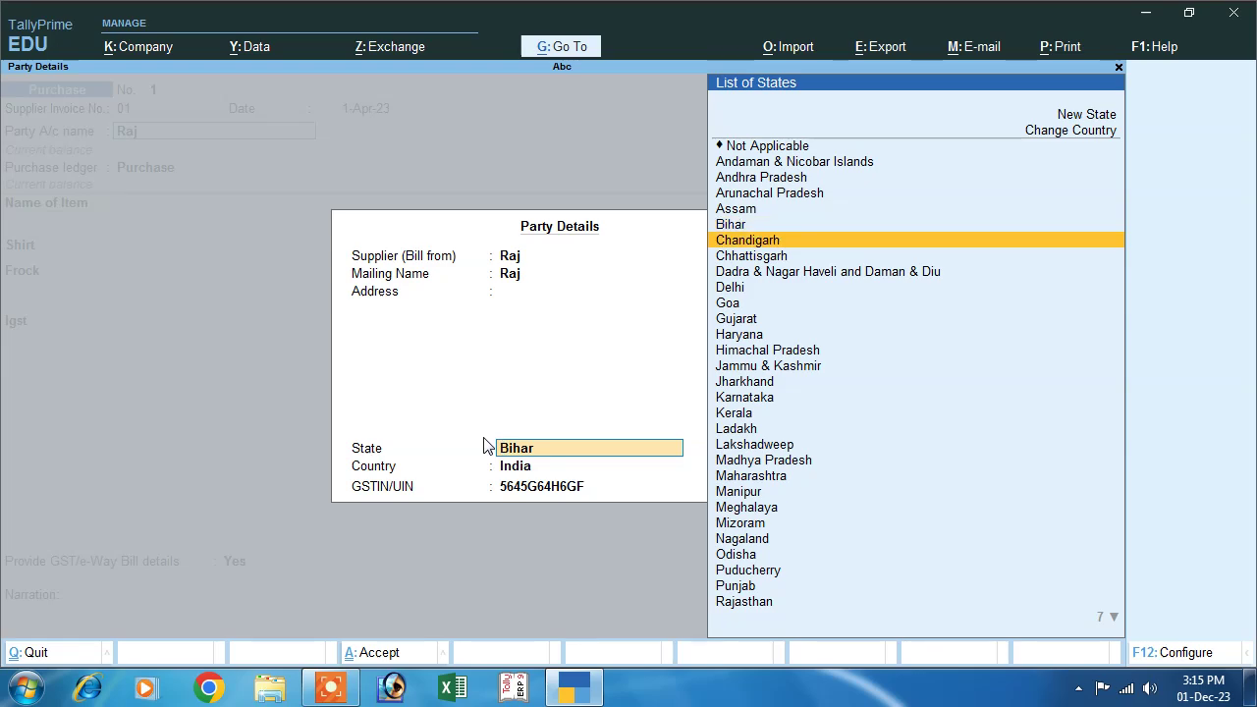
key(Down)
key(Down)
key(Down)
key(Down)
key(Down)
key(Down)
key(Down)
key(Down)
key(Down)
key(Down)
key(Up)
key(Up)
key(Down)
key(Return)
key(Return)
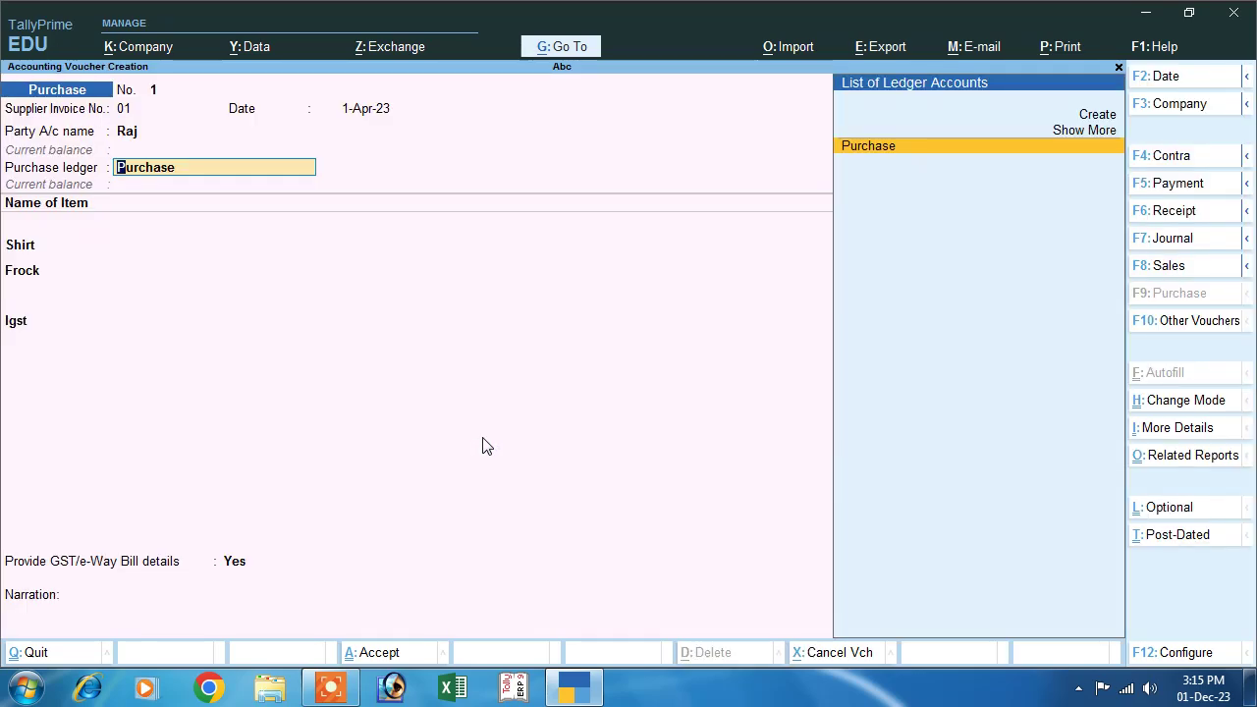
Reconfirm the Purchase ledger and the Shirt and Frock lines, and confirm the Igst line at 12% with its calculated amount
key(Return)
key(Return)
key(Return)
key(Return)
key(Return)
key(Return)
key(Return)
key(Return)
key(Return)
key(Return)
key(Return)
key(Return)
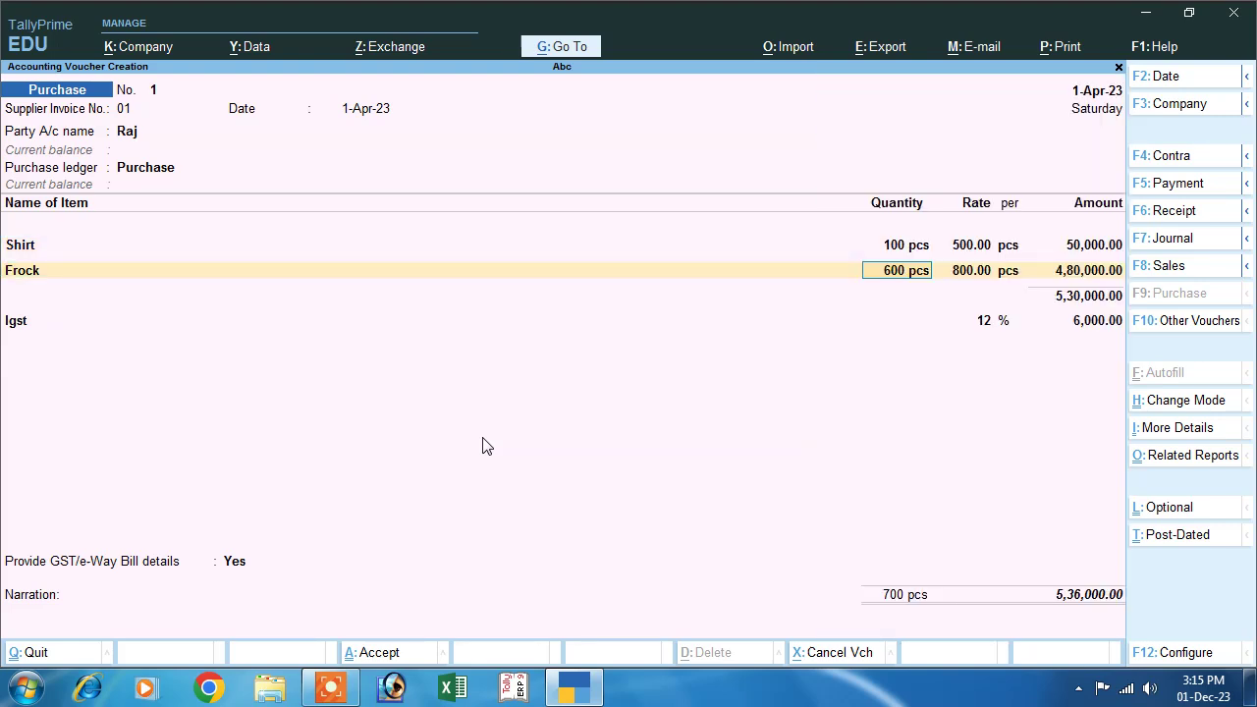
key(Return)
key(Return)
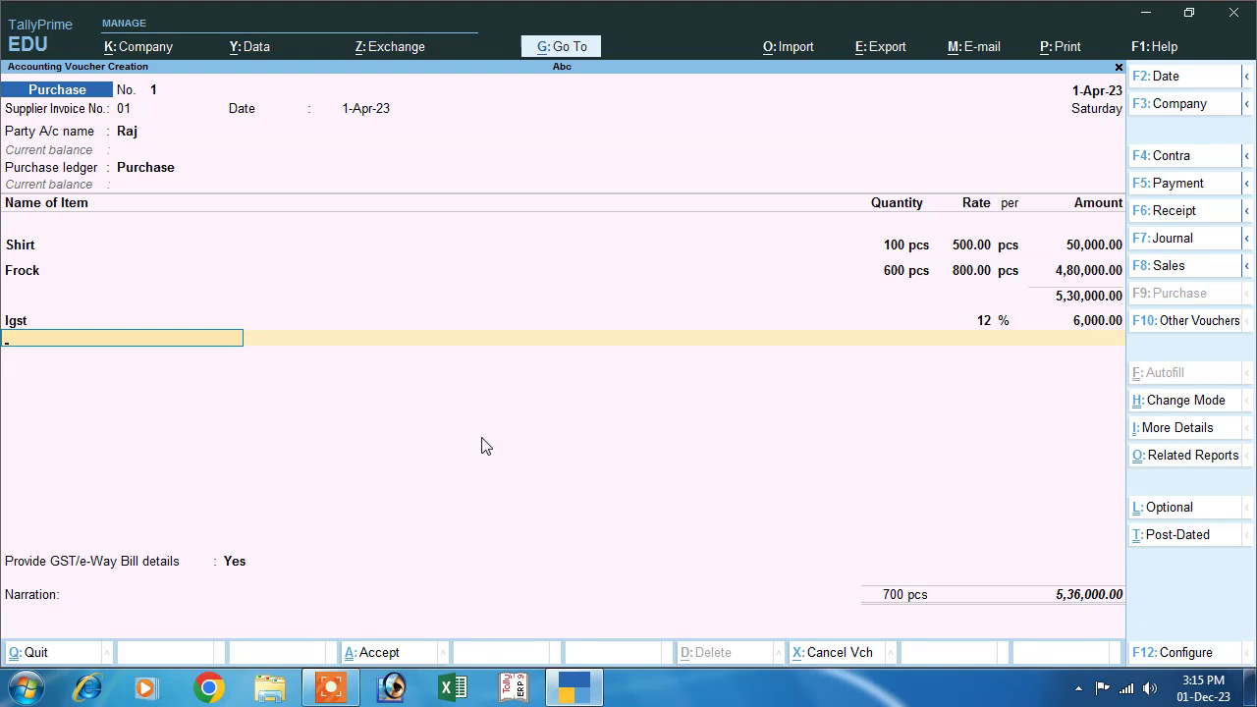
Start a new ledger from the voucher's tax line and name it Igst18%
key(alt+c)
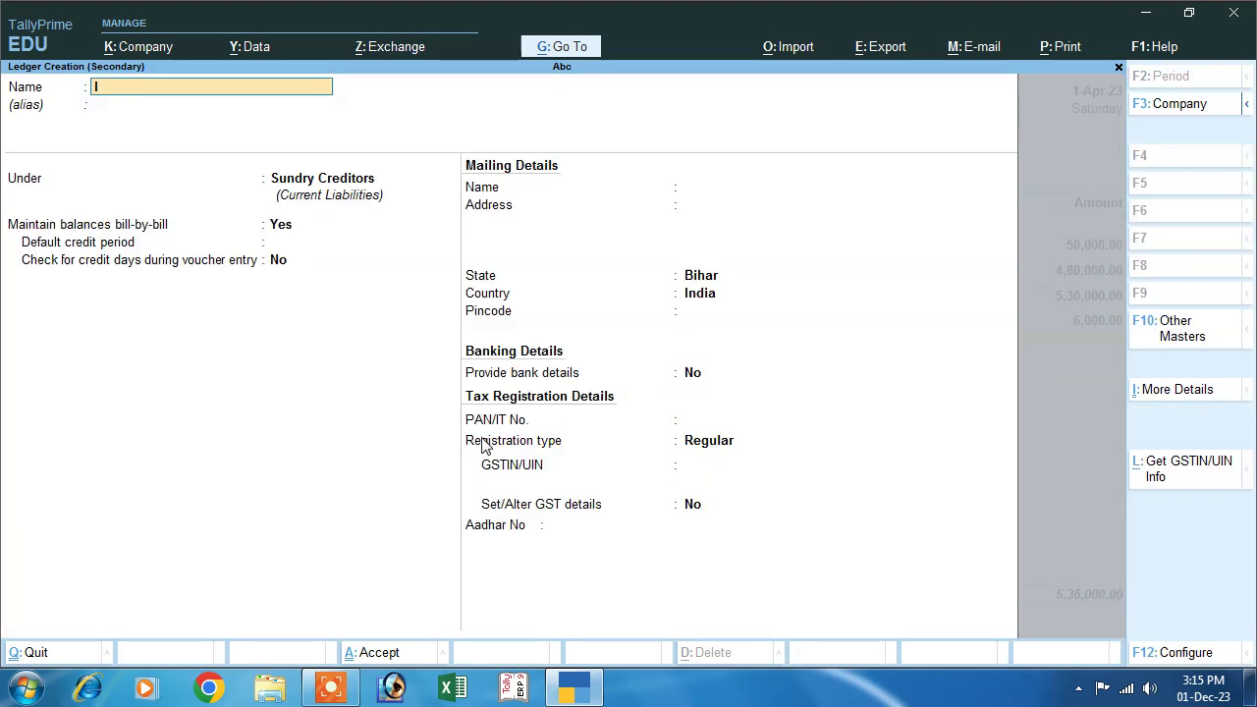
key(Return)
key(Return)
text(18%)
key(Return)
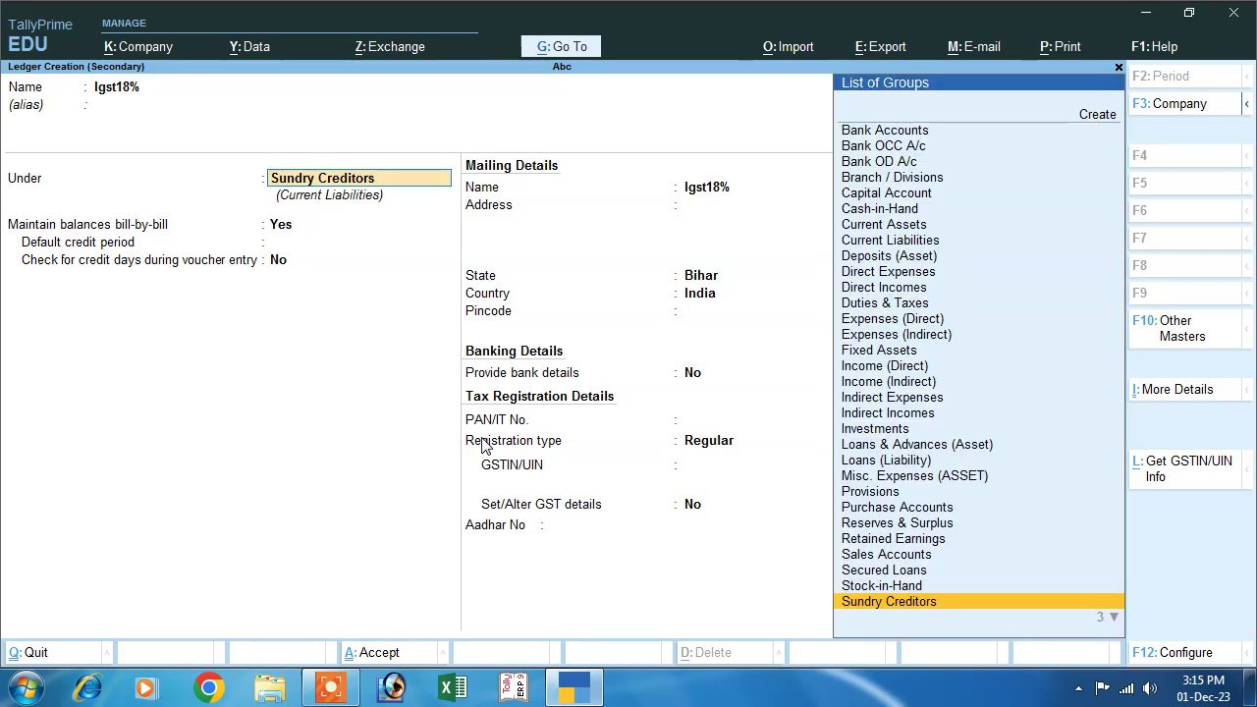
Place the Igst18% ledger under the Duties & Taxes group
text(D)
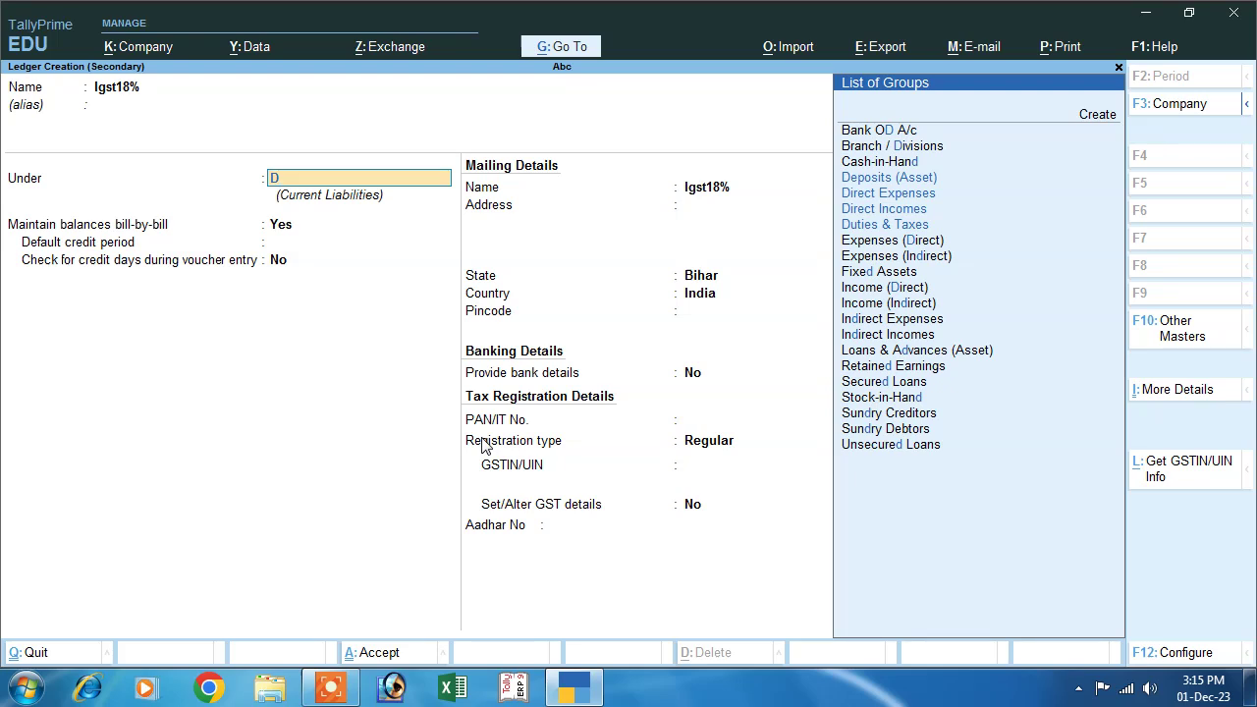
key(Down)
key(Down)
key(Down)
key(Down)
key(Down)
key(Down)
key(Down)
key(Down)
key(Down)
key(Down)
key(Down)
key(Down)
key(Up)
key(Up)
key(Up)
key(Up)
key(Up)
key(Up)
key(Up)
key(Up)
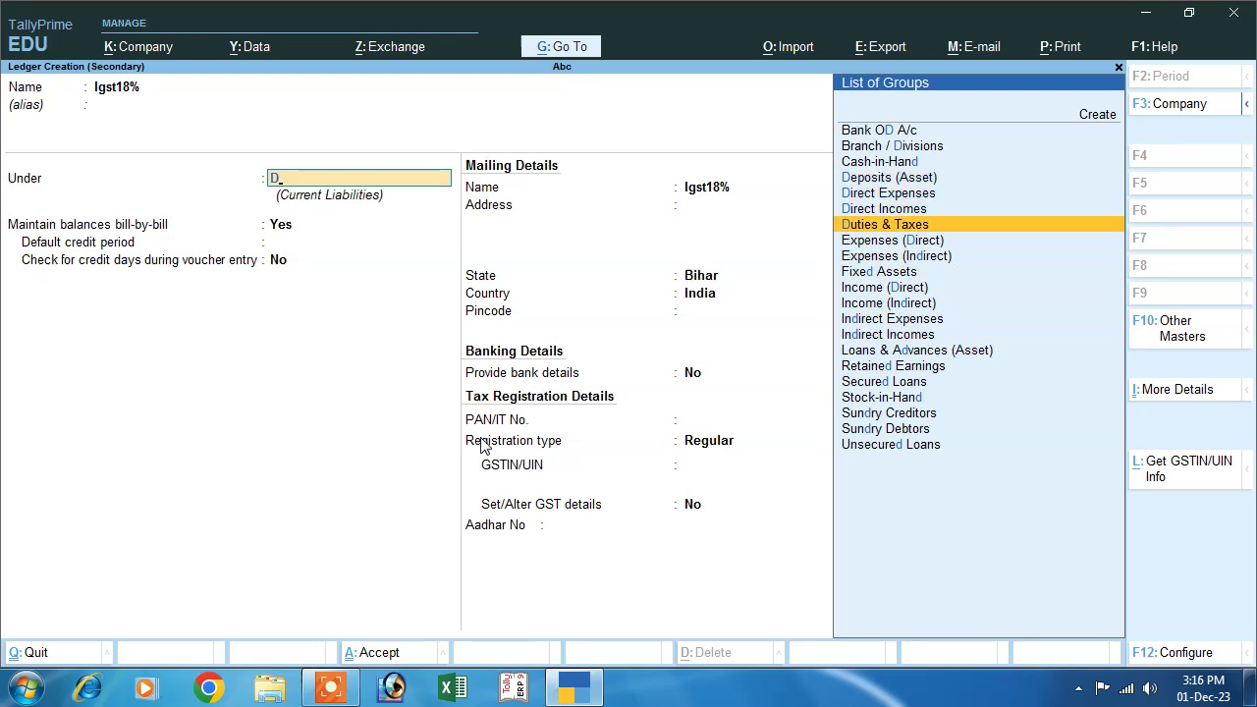
key(Return)
Set the ledger's duty type to GST, tax type to Integrated Tax and percentage to 18, and save it into the voucher
key(Up)
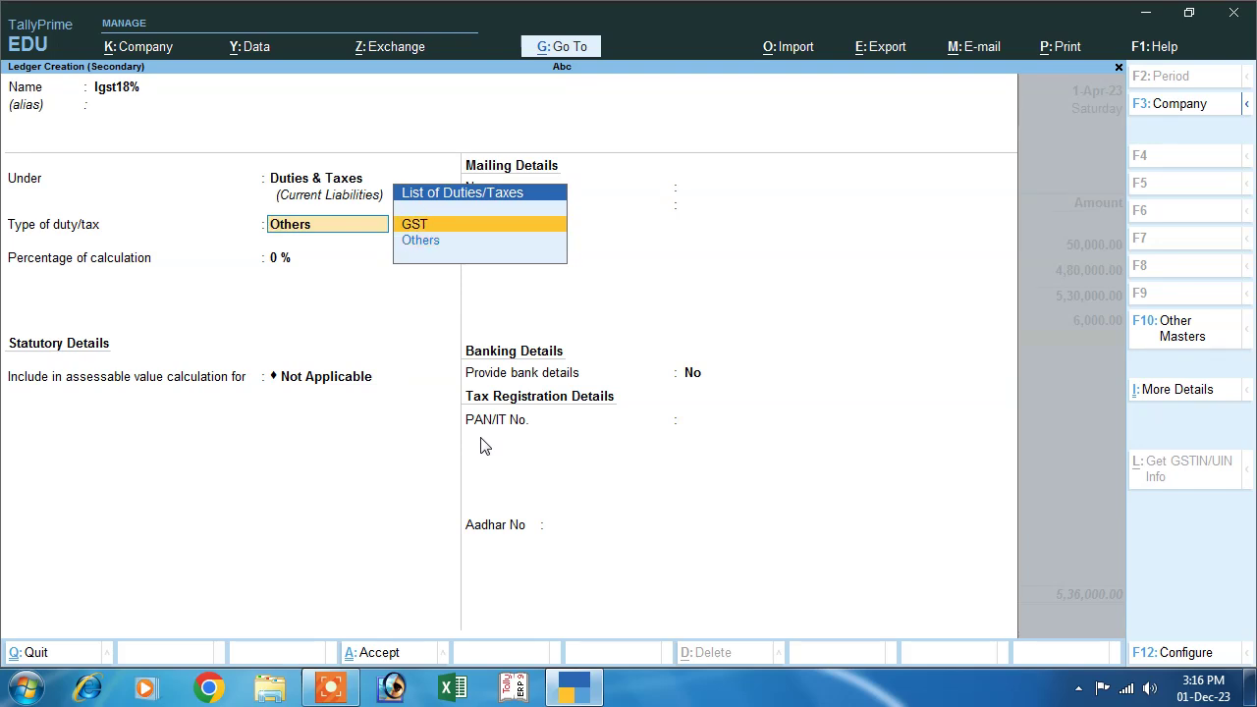
key(Return)
key(Down)
key(Down)
key(Return)
text(18)
key(Return)
key(Return)
key(Return)
key(Return)
key(Return)
Alter the first tax line's Igst ledger, renaming it Igst 12% with its GST settings kept, and save it
key(Up)
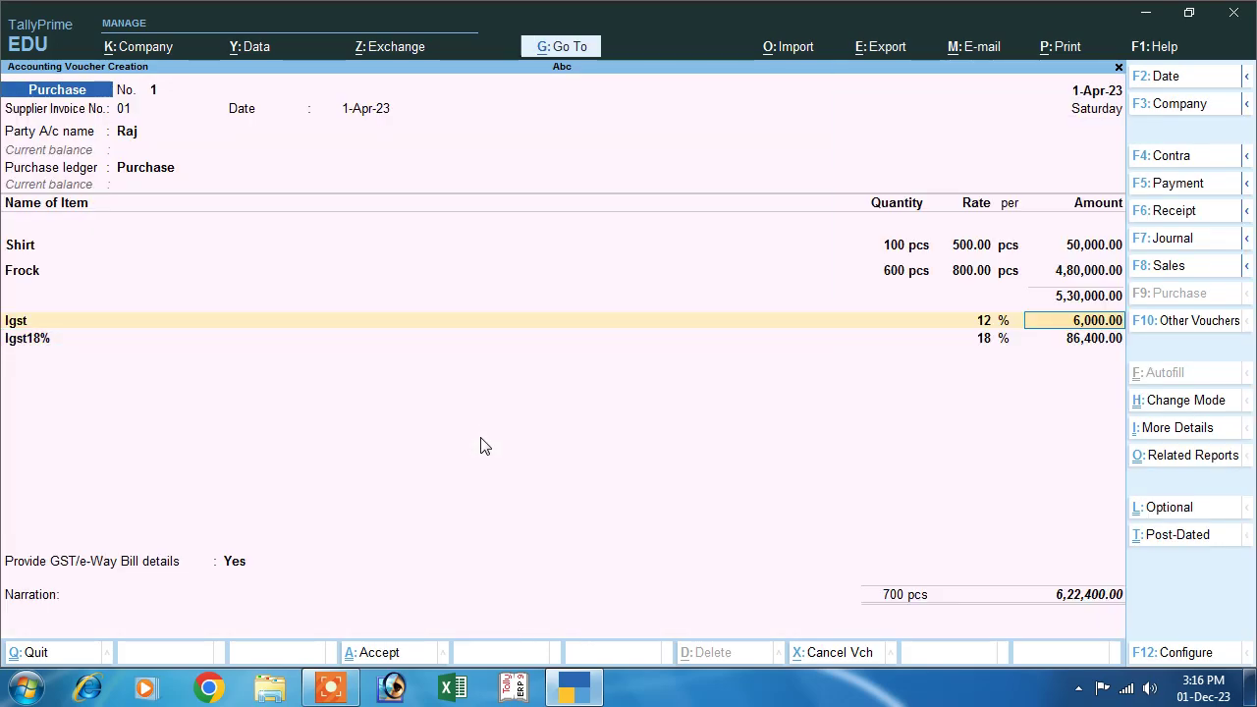
key(BackSpace)
key(ctrl+Return)
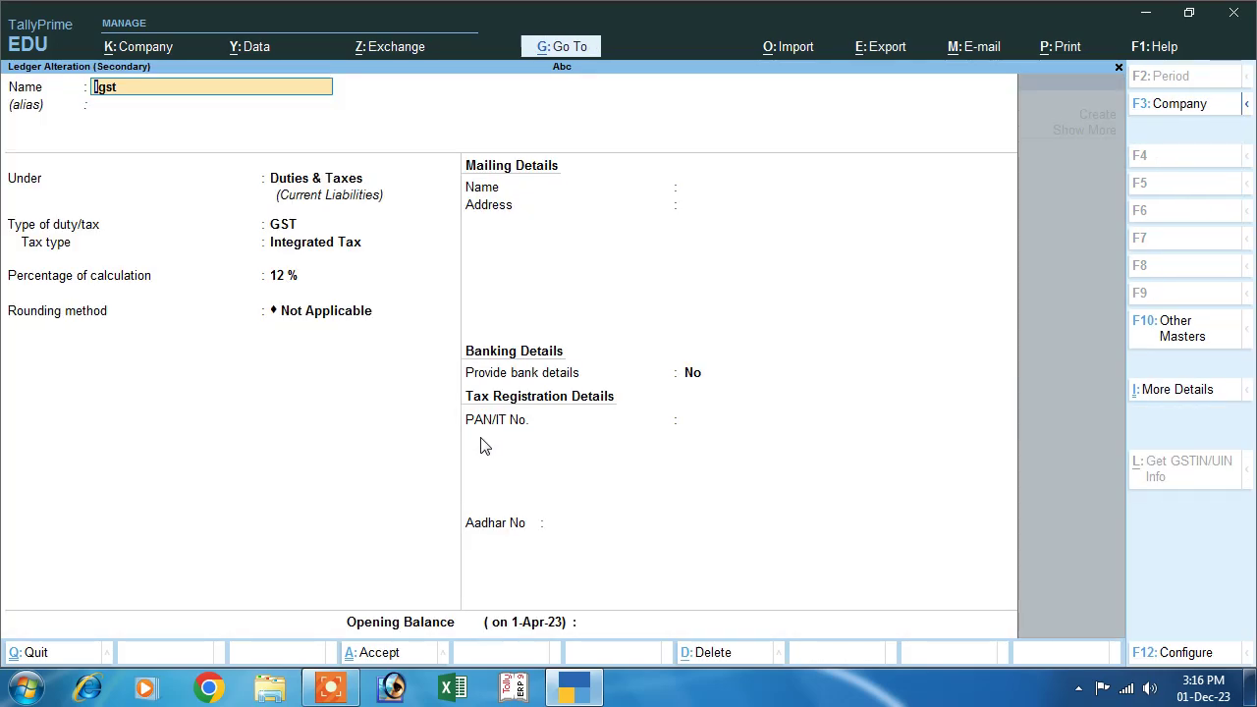
key(BackSpace)
key(Return)
key(Return)
key(Return)
key(Return)
key(Return)
key(Return)
key(Return)
key(Return)
key(Return)
key(Return)
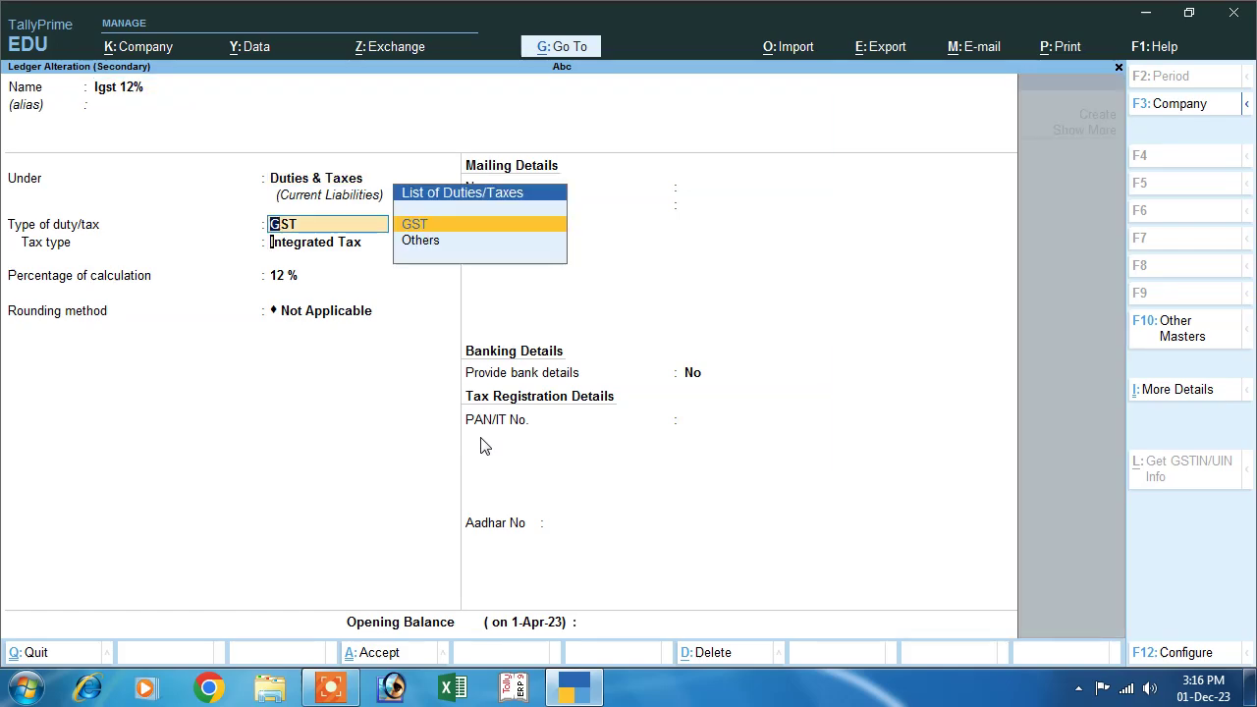
key(Return)
key(Return)
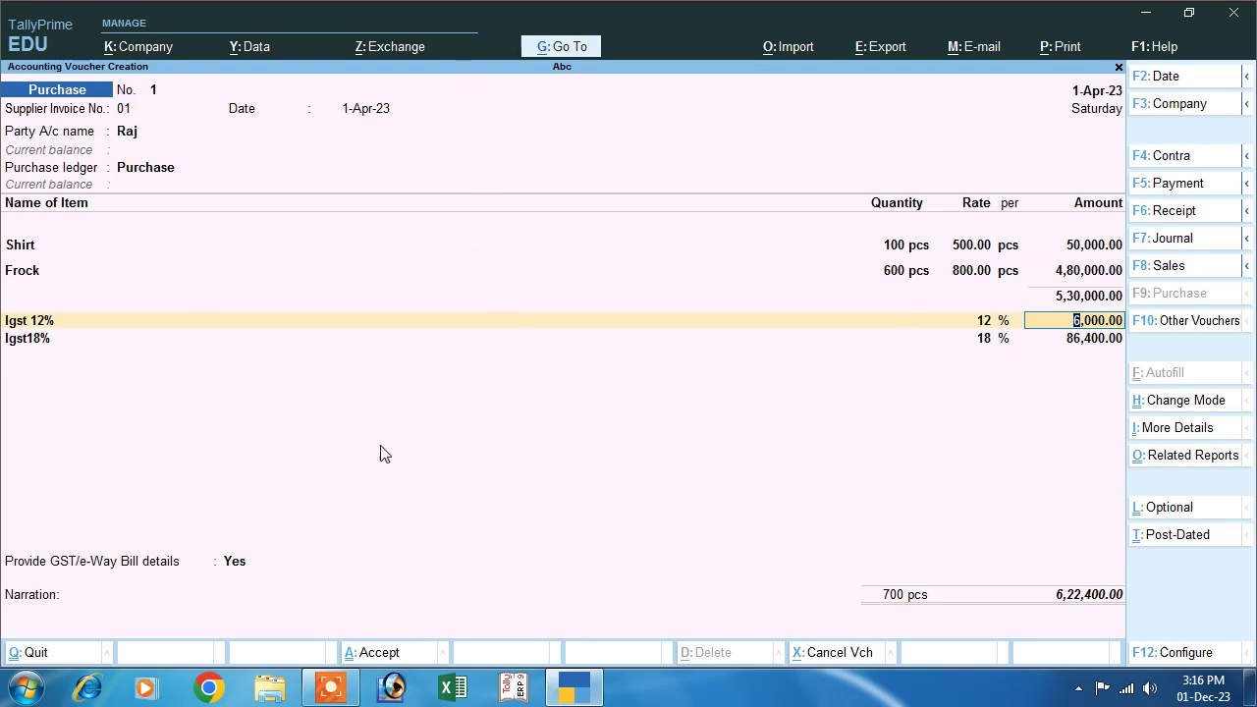
Confirm the Igst 12% and Igst18% lines and keep Provide GST/e-Way Bill details at Yes
key(Return)
key(Return)
key(Return)
key(Return)
key(Return)
key(Return)
key(Return)
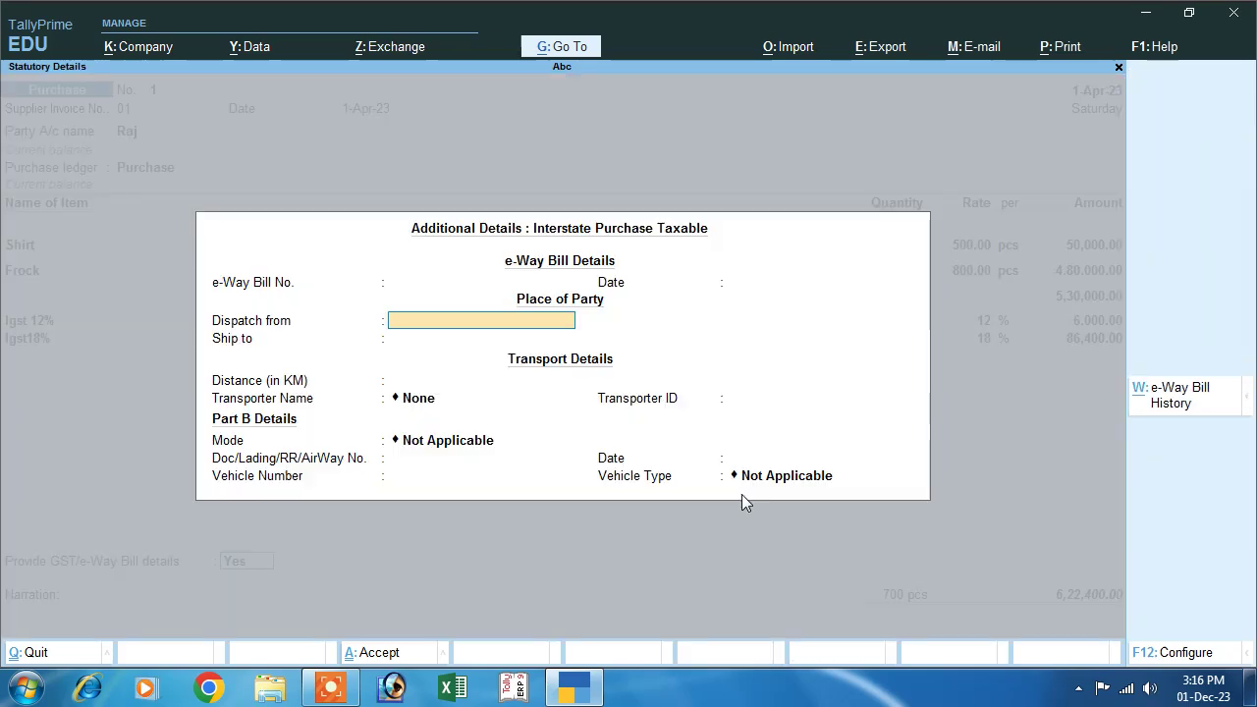
Leave the e-Way Bill, place and transport details blank and save the purchase voucher
key(Return)
key(Return)
key(Return)
key(Return)
key(Return)
key(Return)
key(Return)
key(Return)
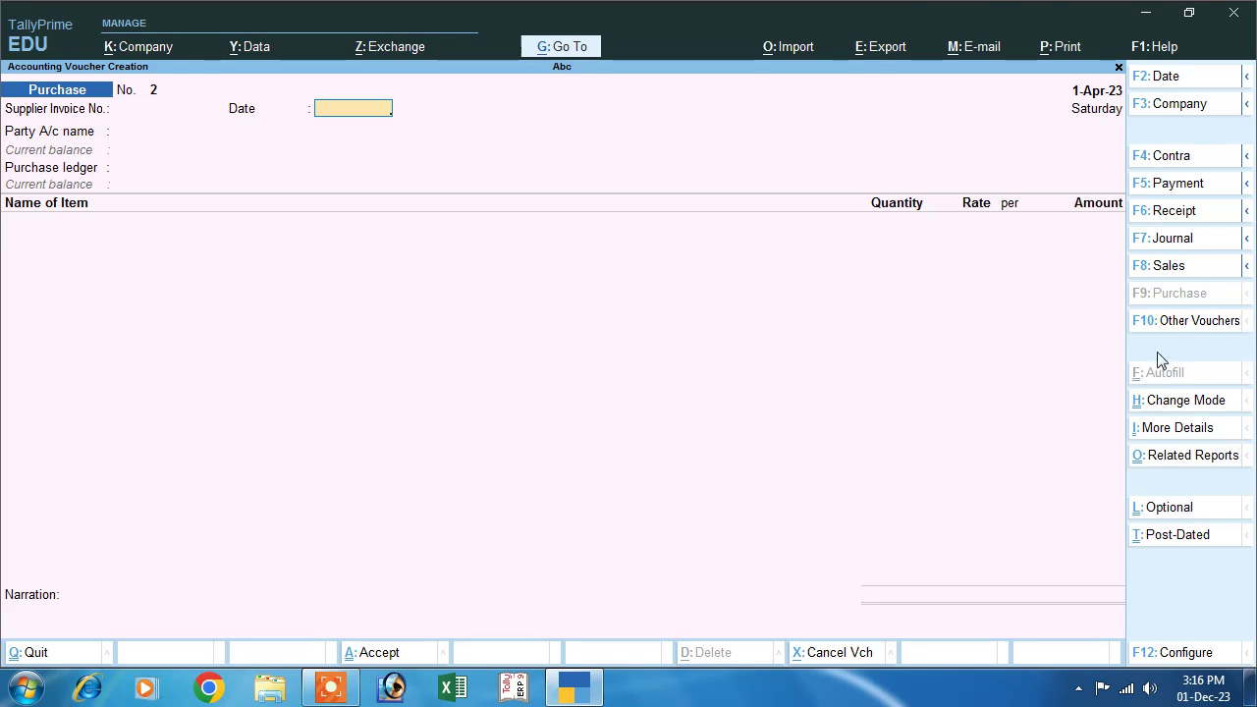
Switch to a Sales voucher and start a new party ledger with the customer's name, leaving the alias blank
click(1151, 272)
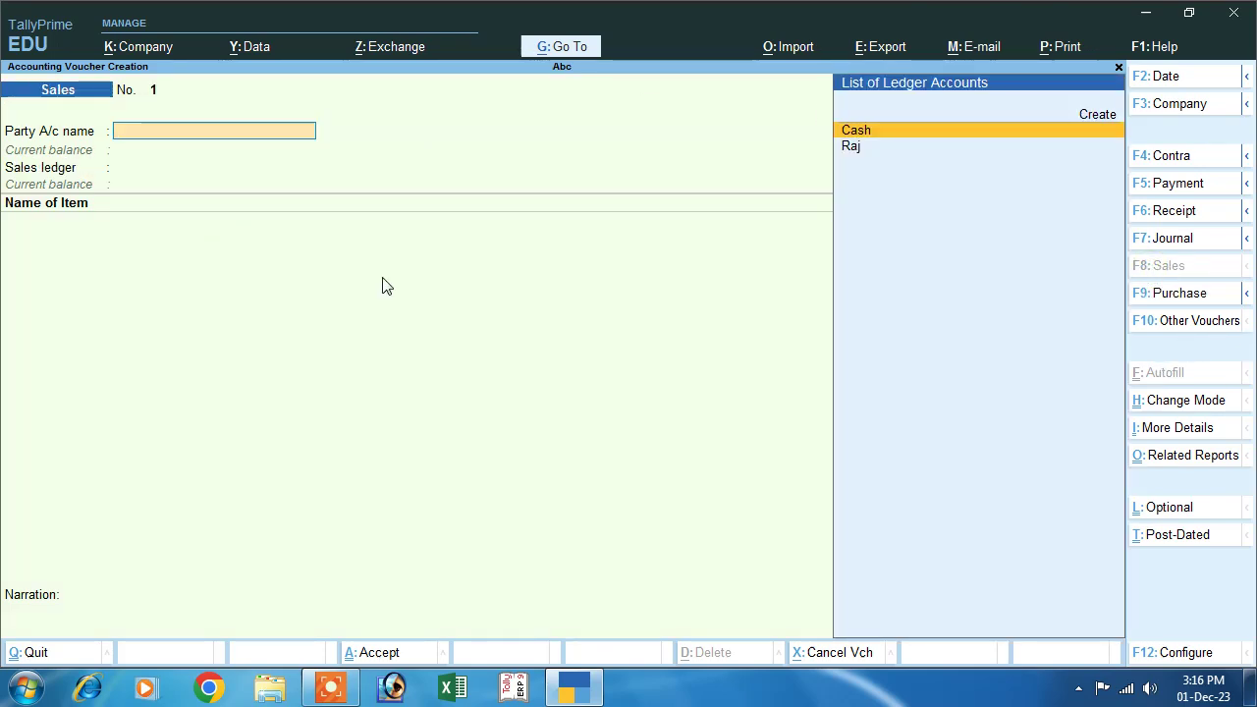
click(1094, 118)
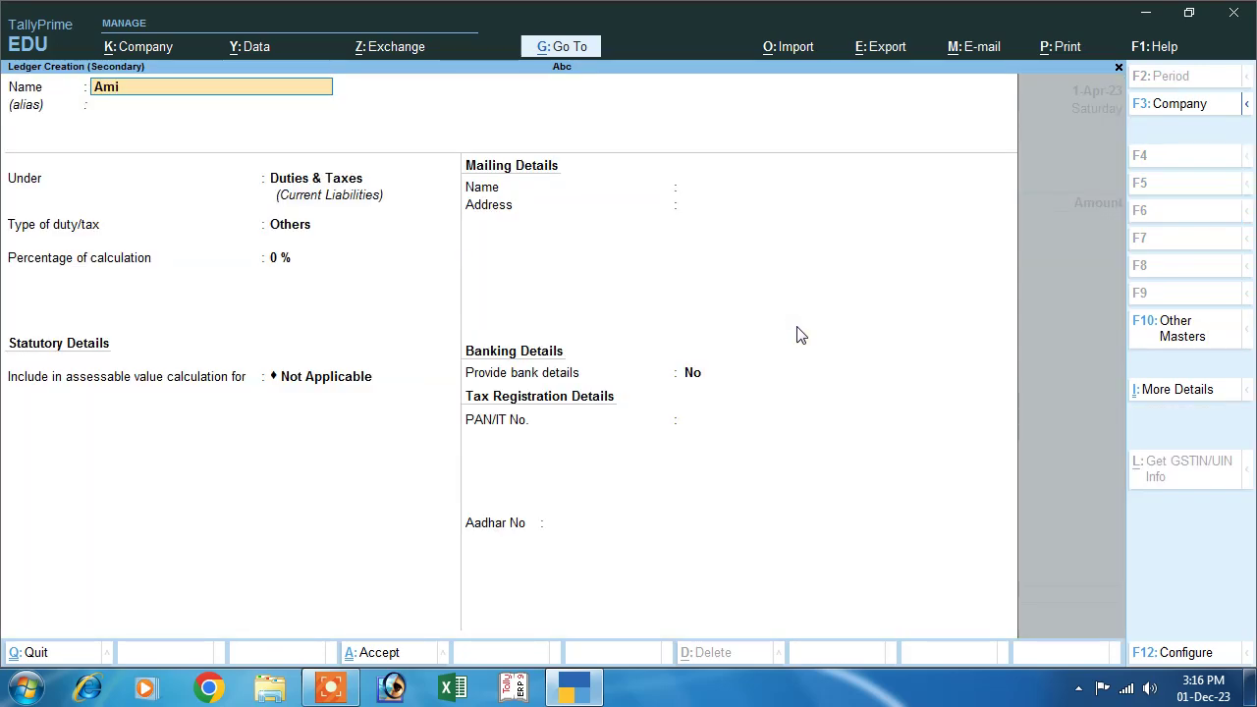
key(Return)
key(Return)
Place the customer ledger under Sundry Debtors, keeping bill-by-bill balances at Yes and the credit-day check at No
text(S)
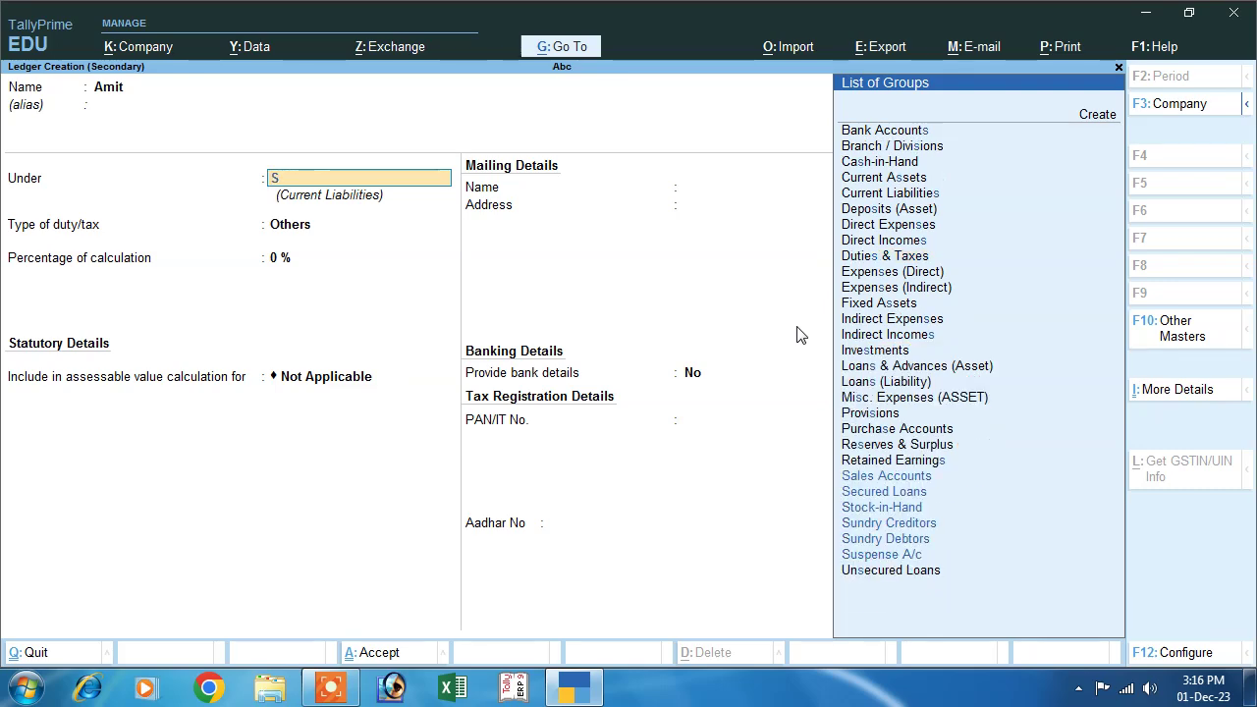
key(Down)
key(Down)
key(Down)
key(Down)
key(Return)
key(Return)
key(Return)
key(Return)
Set the customer's state to Assam, keeping country India and bank details at No with the pincode and PAN blank
key(Return)
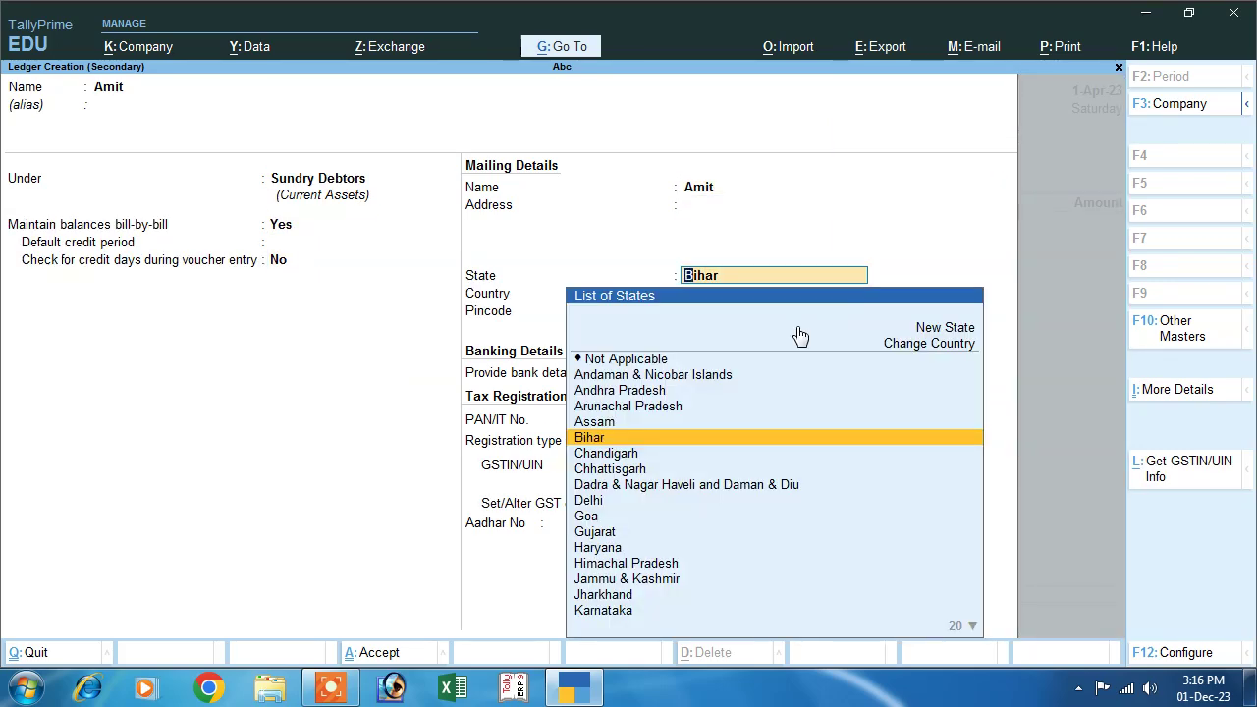
key(Up)
key(Return)
key(Return)
key(Return)
key(Return)
key(Return)
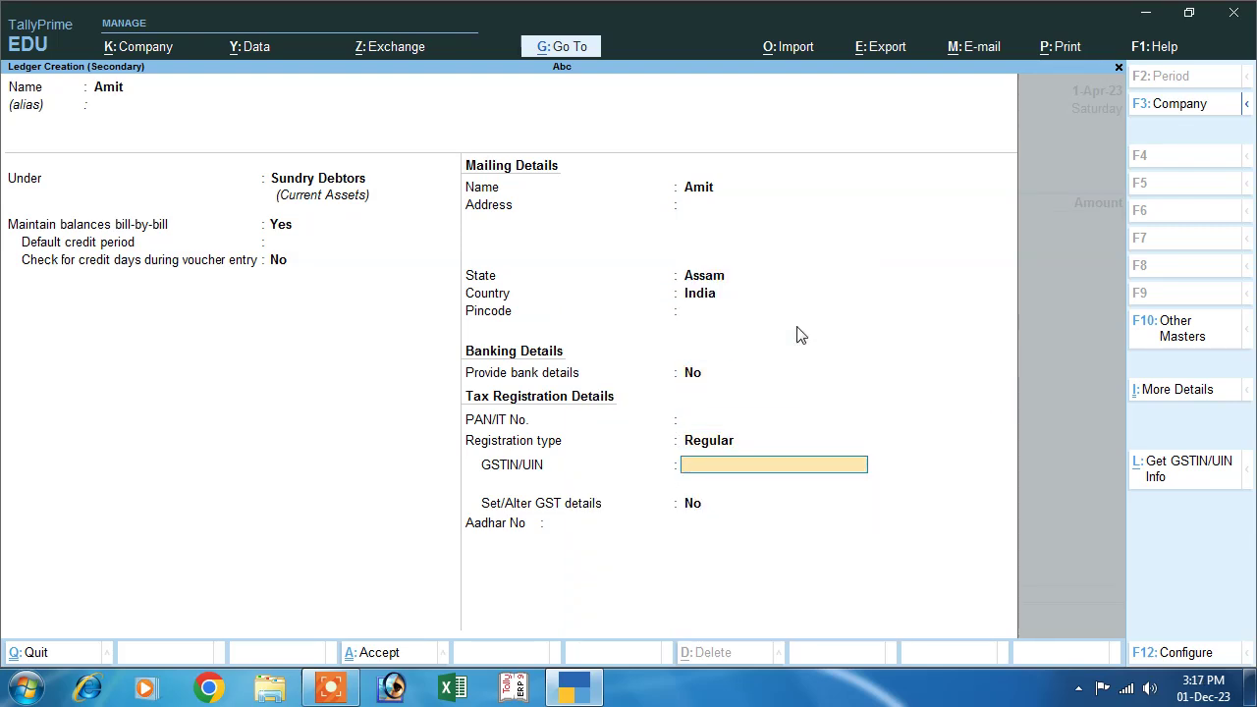
Set the customer's registration type to Unregistered and save the party ledger
key(Up)
key(Down)
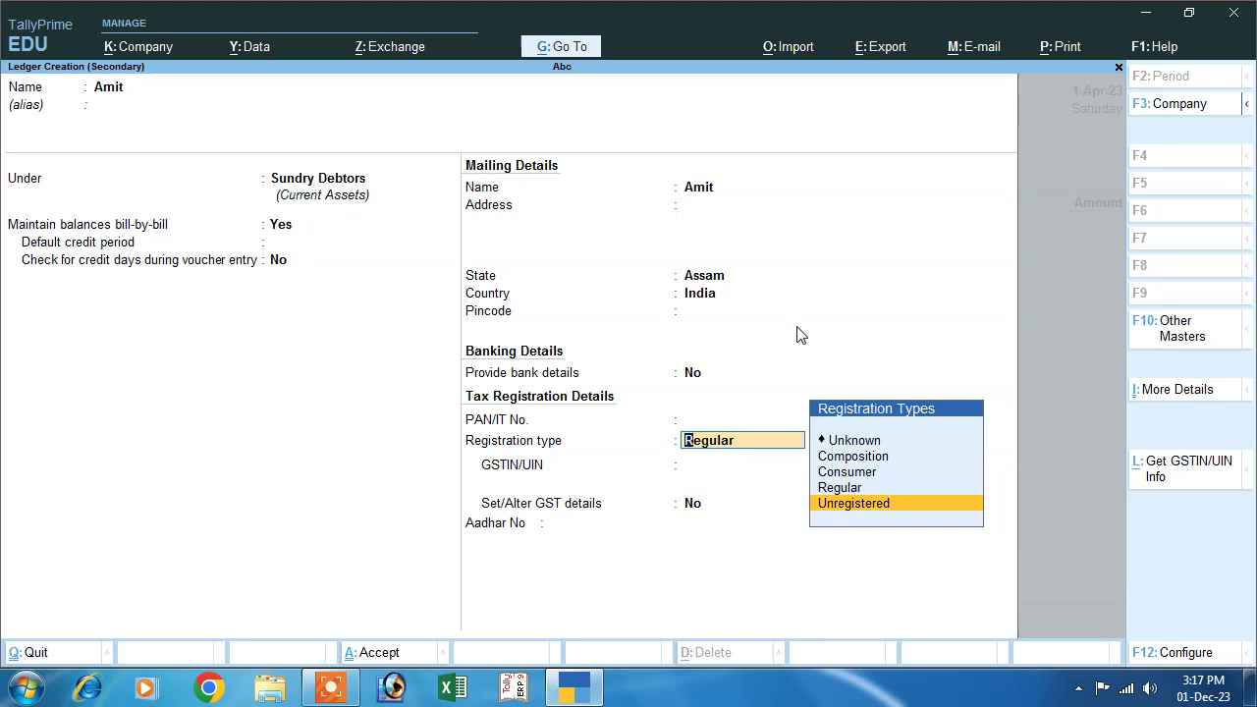
key(Return)
key(Return)
key(Return)
key(Return)
key(Return)
Leave all dispatch details of the sales voucher blank and accept them
key(Return)
key(Return)
key(Return)
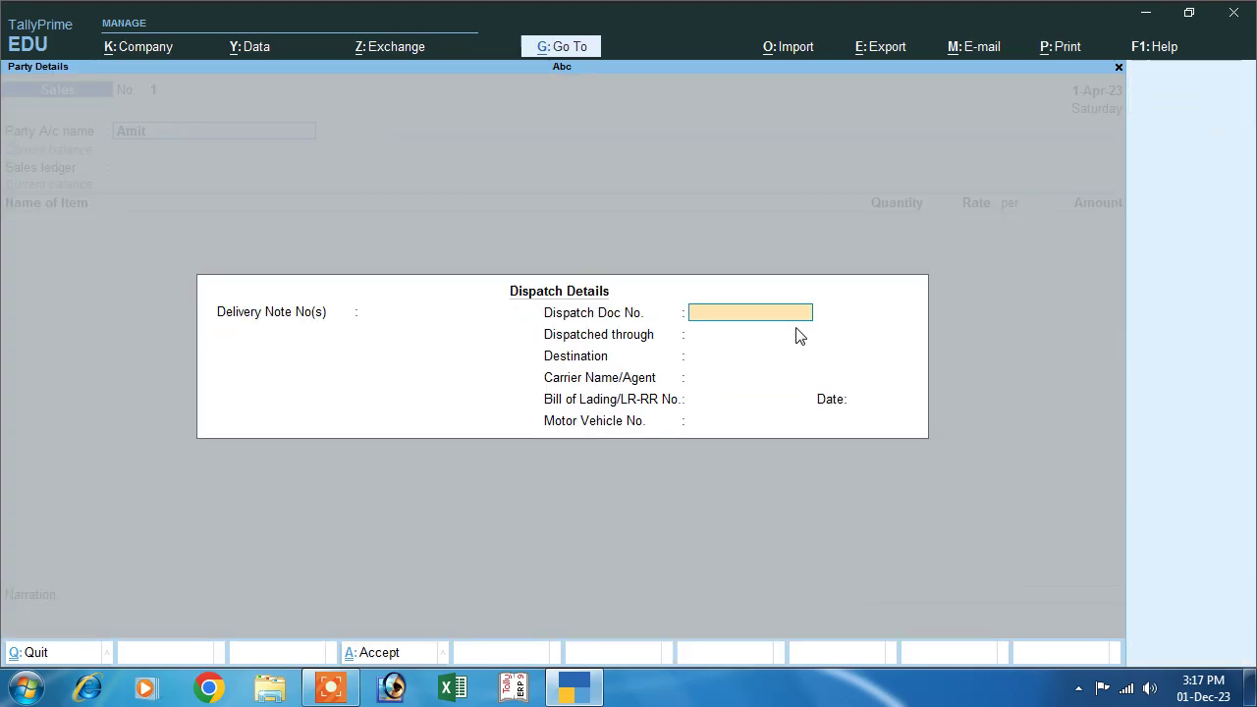
key(Return)
key(Return)
key(Return)
key(Return)
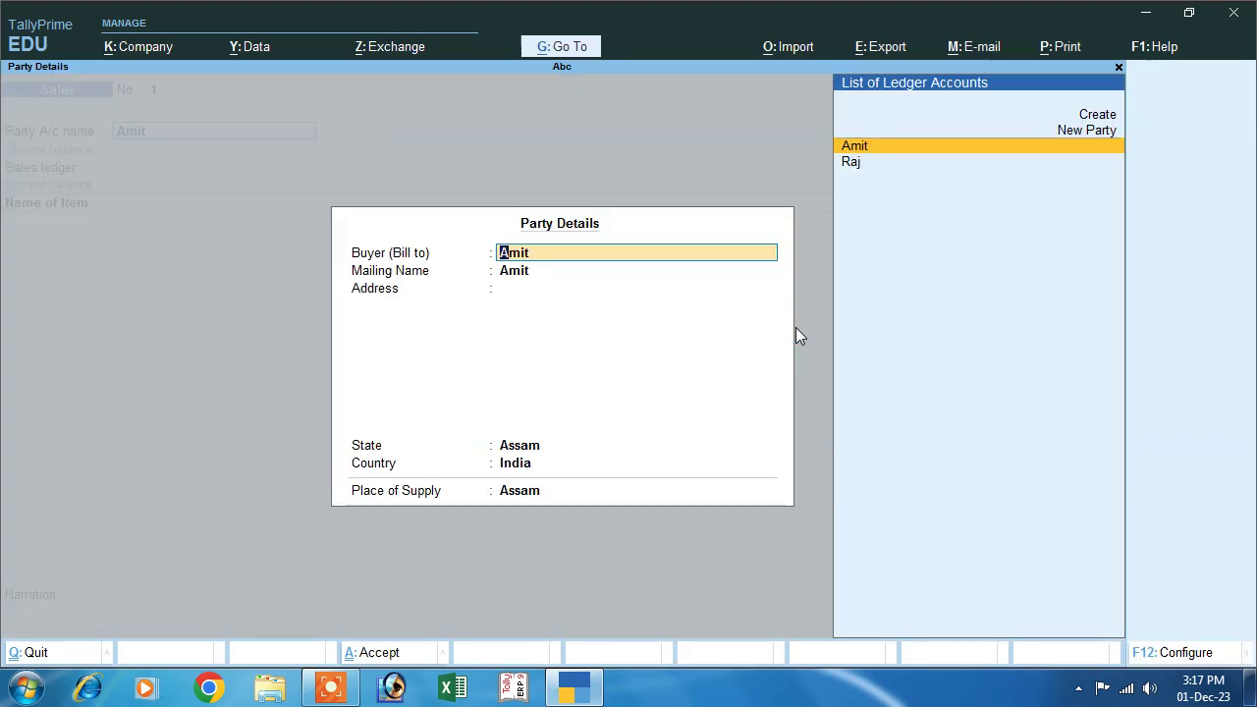
Accept the buyer's party details with Assam as state and place of supply
key(Return)
key(Return)
key(Return)
key(Return)
key(alt+c)
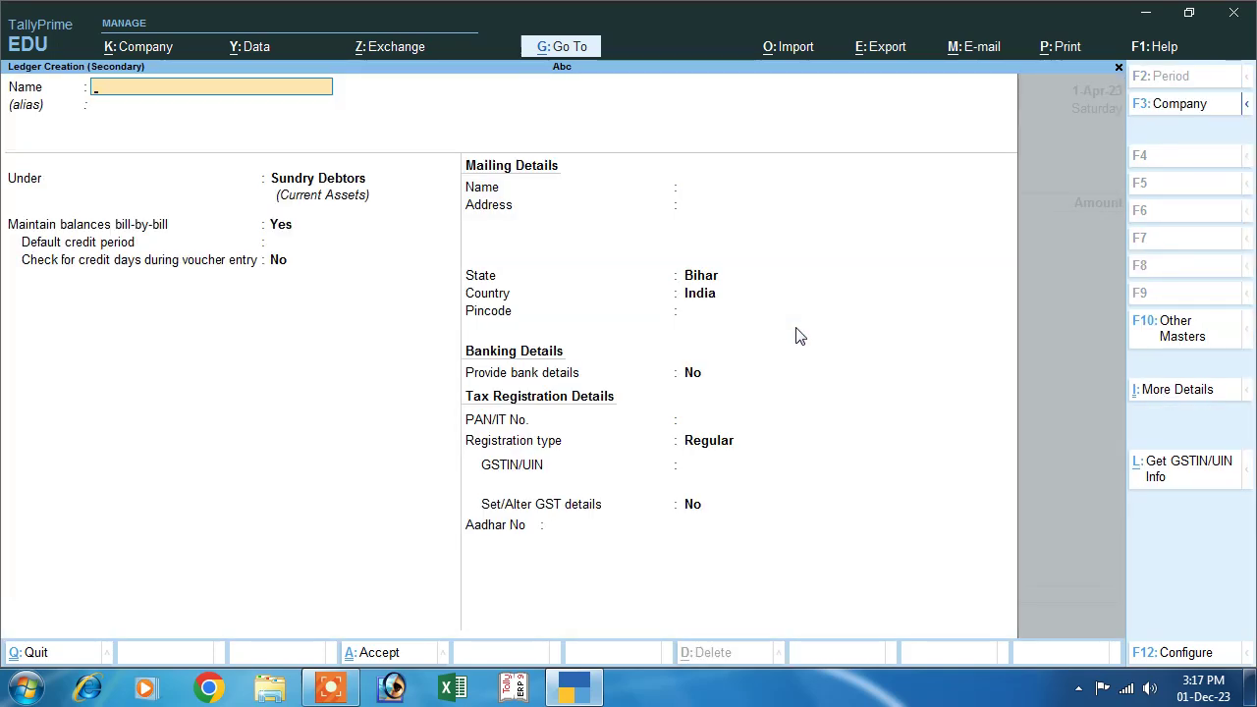
key(Escape)
key(Return)
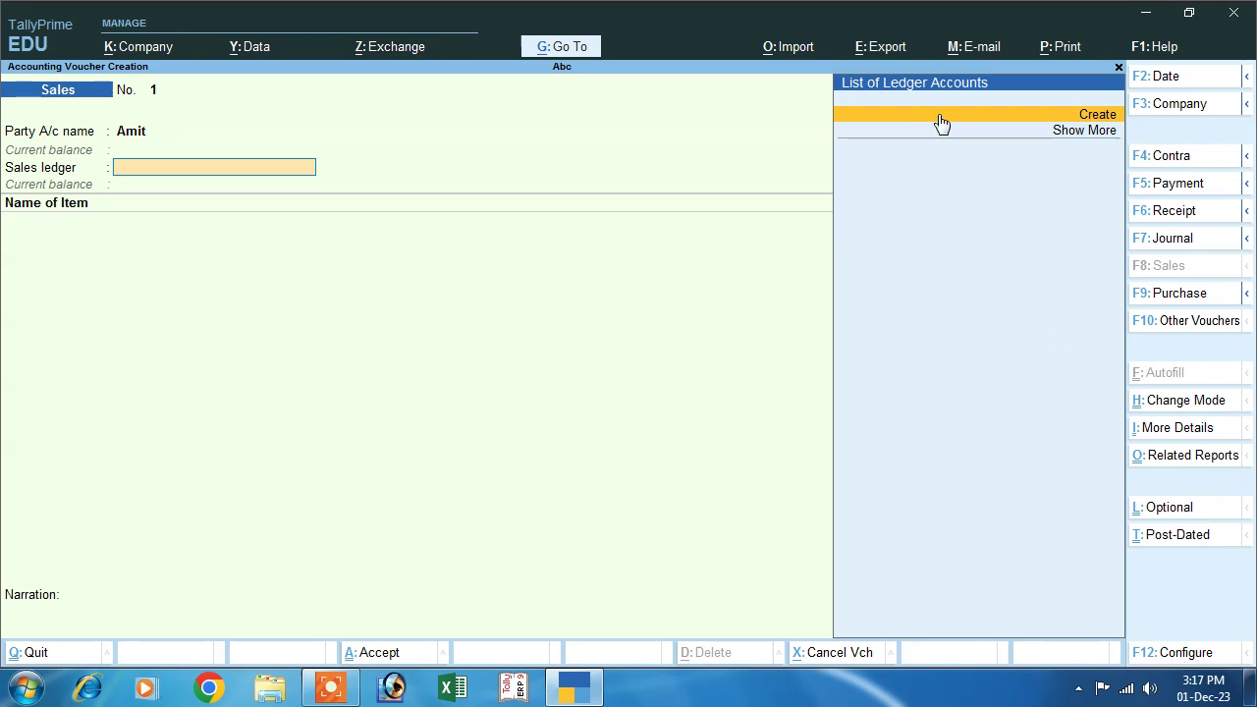
Create a new ledger named Sales for the voucher's sales ledger and place it under Sales Accounts
click(1081, 118)
text(Sales)
key(Return)
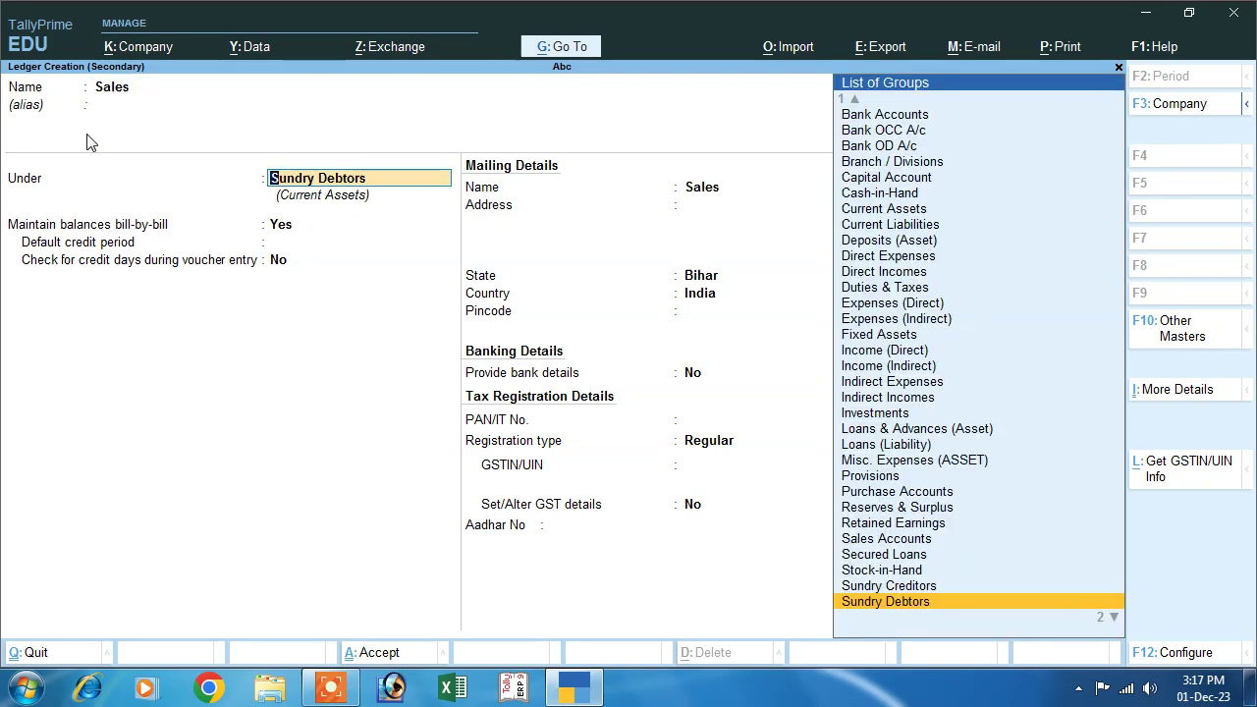
text(S)
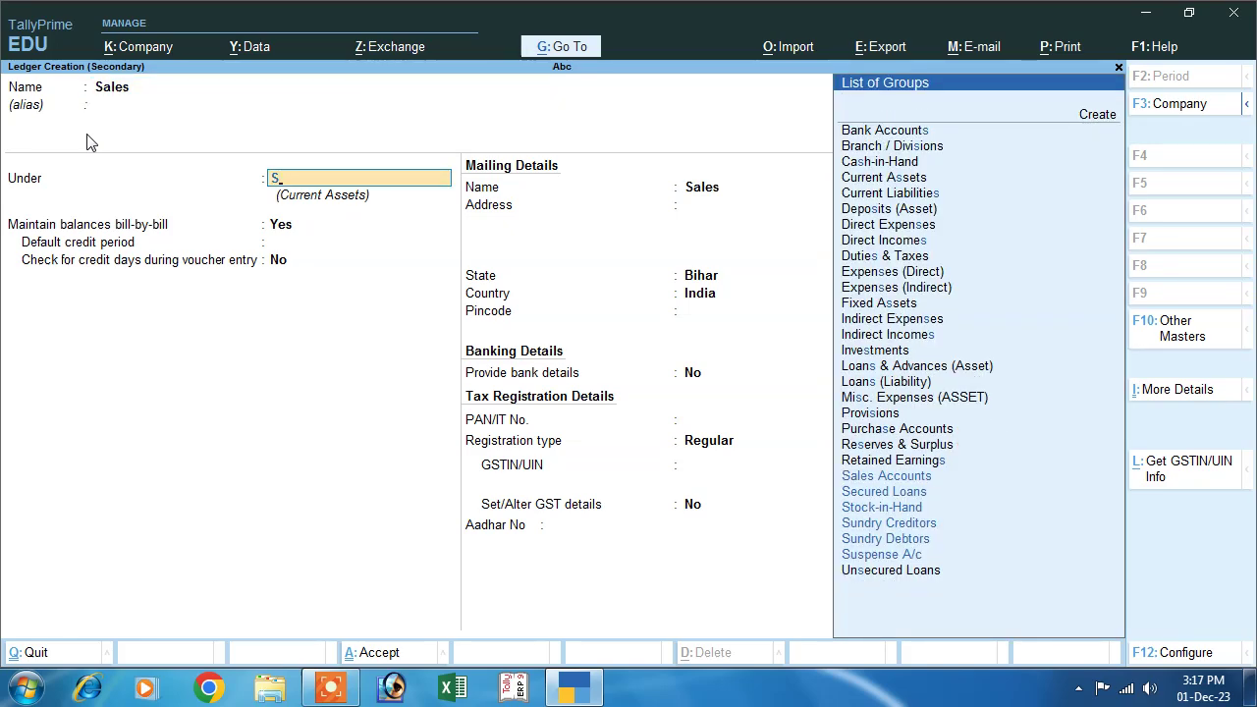
key(Return)
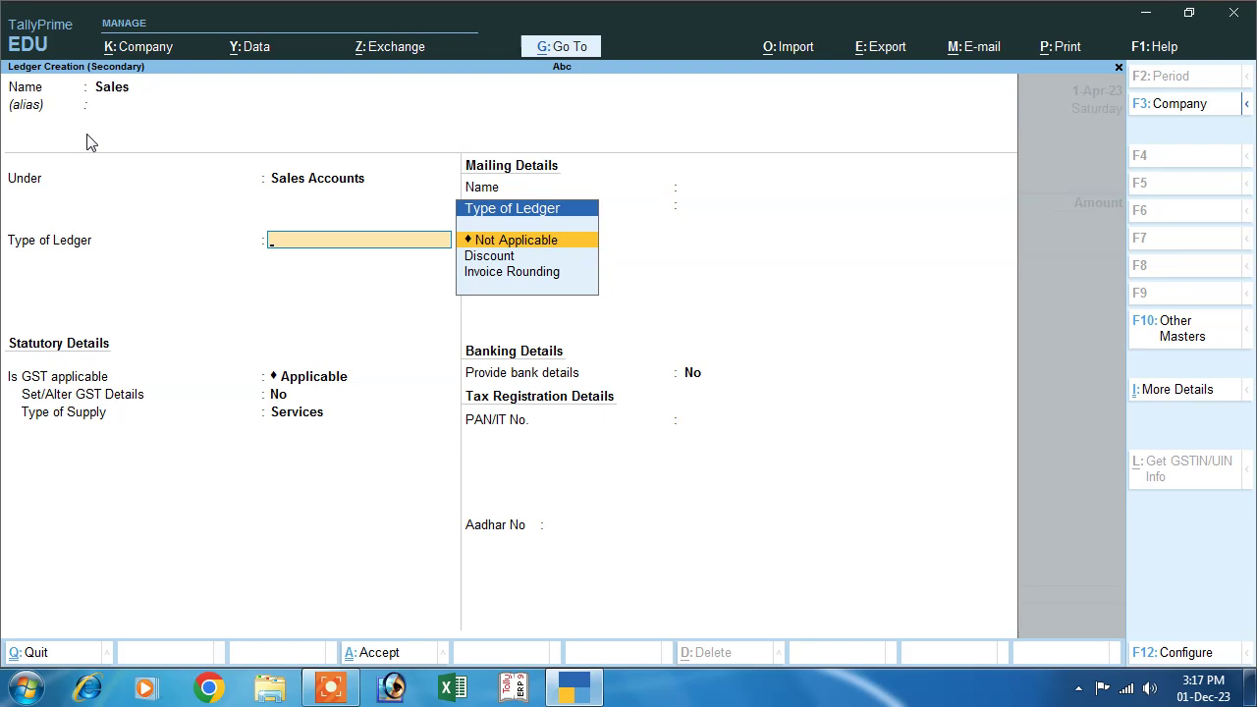
Keep the Sales ledger's GST applicable without separate GST details, set its type of supply to Goods, and save it
key(Return)
key(Return)
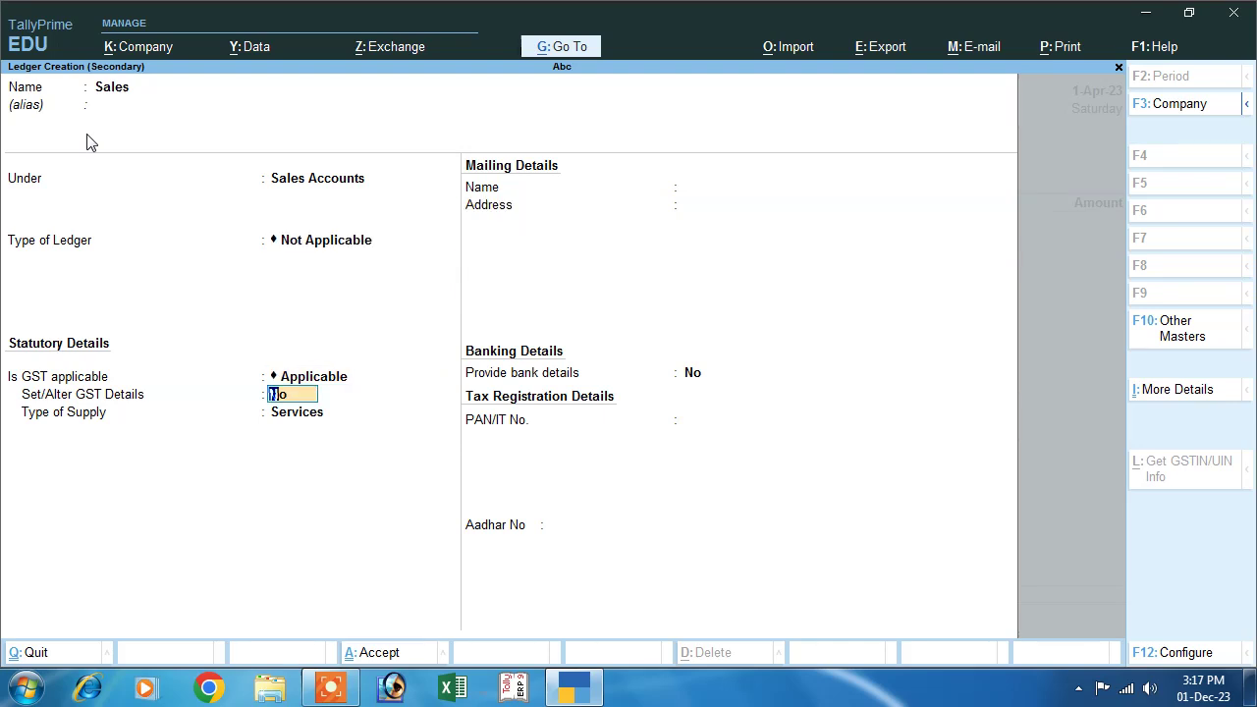
key(Return)
key(Up)
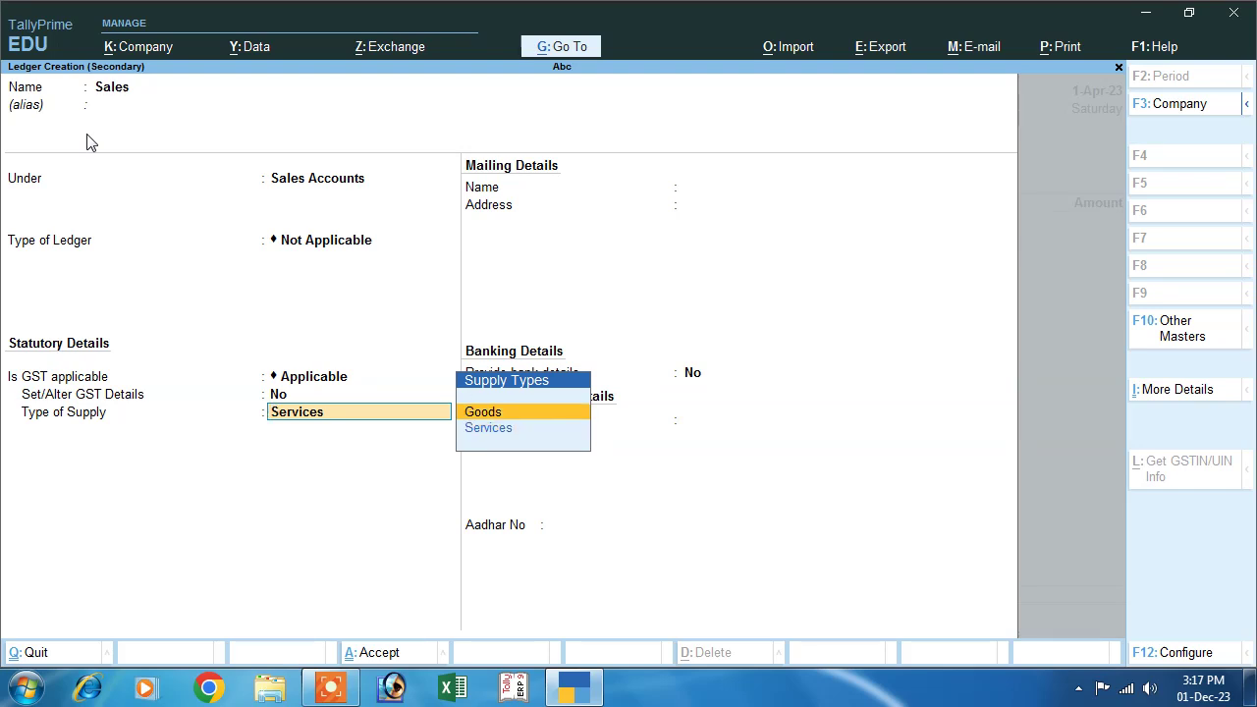
key(Return)
key(Return)
key(Return)
key(Return)
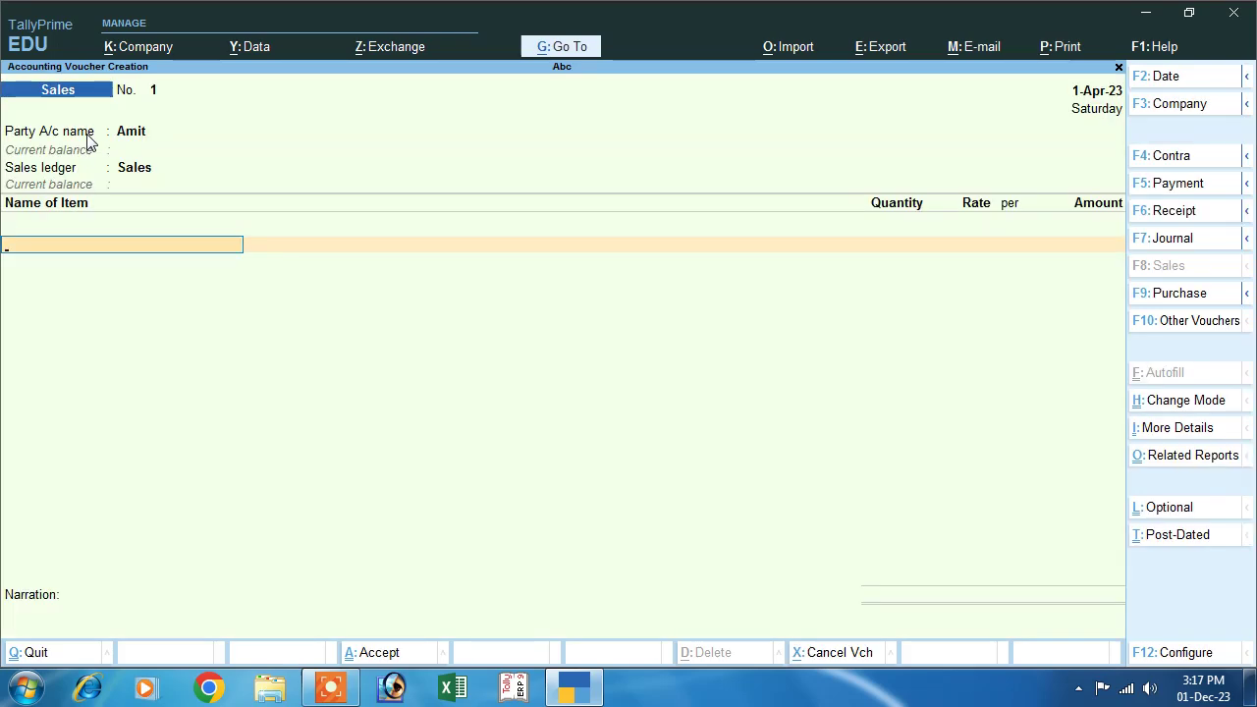
Add the stock item Shirt to the sales voucher with 50 pcs at a rate of 900
key(Down)
key(Down)
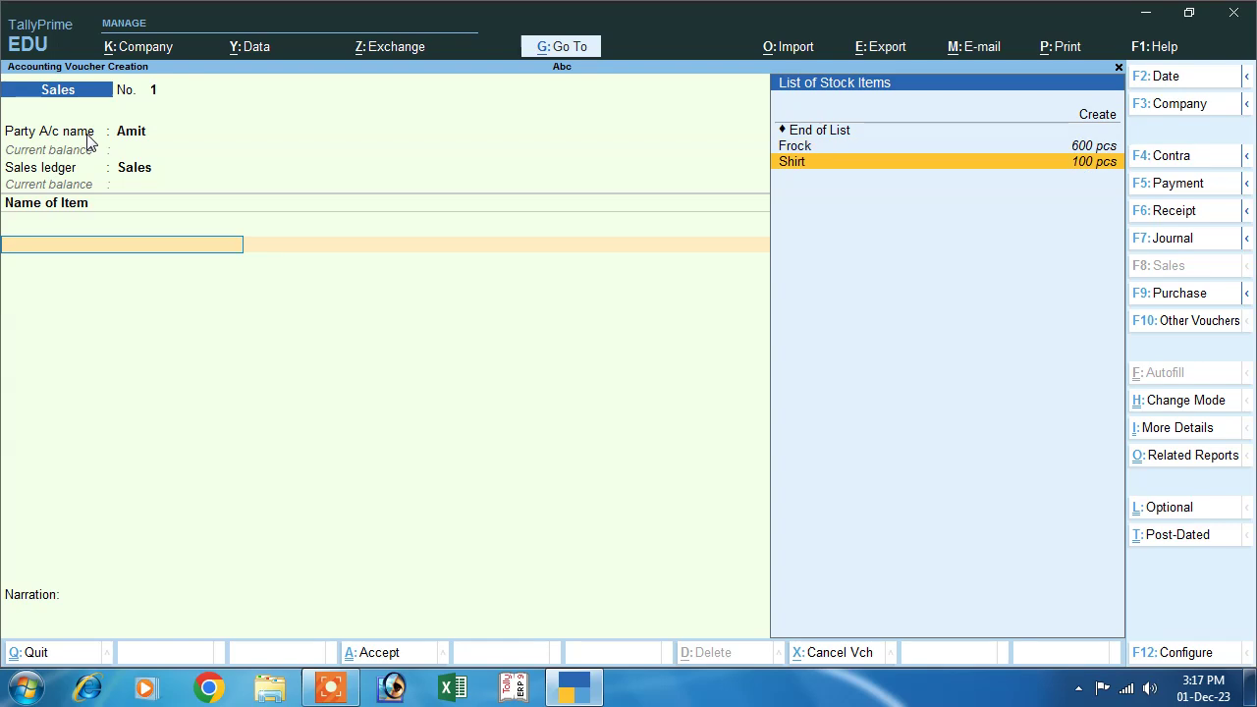
key(Return)
text(50)
key(Return)
text(900)
key(Return)
key(Return)
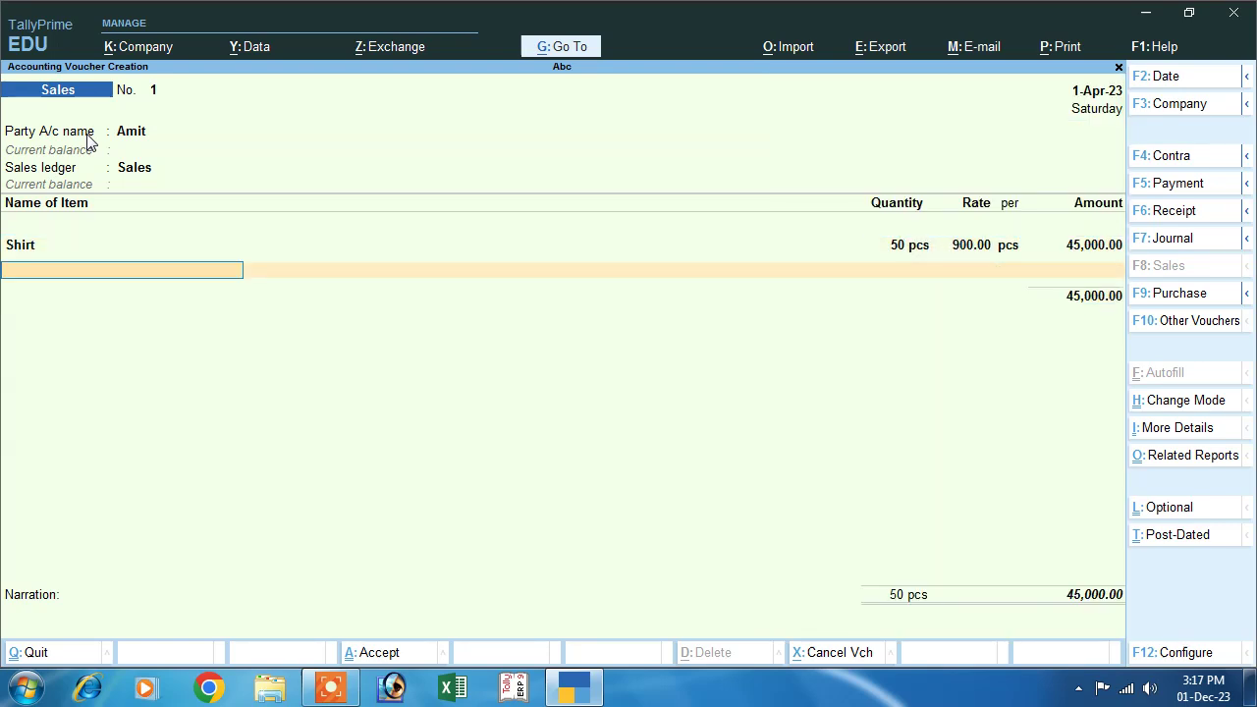
Add the stock item Frock with 50 pcs at a rate of 1,100 and end the item list
key(Up)
key(Up)
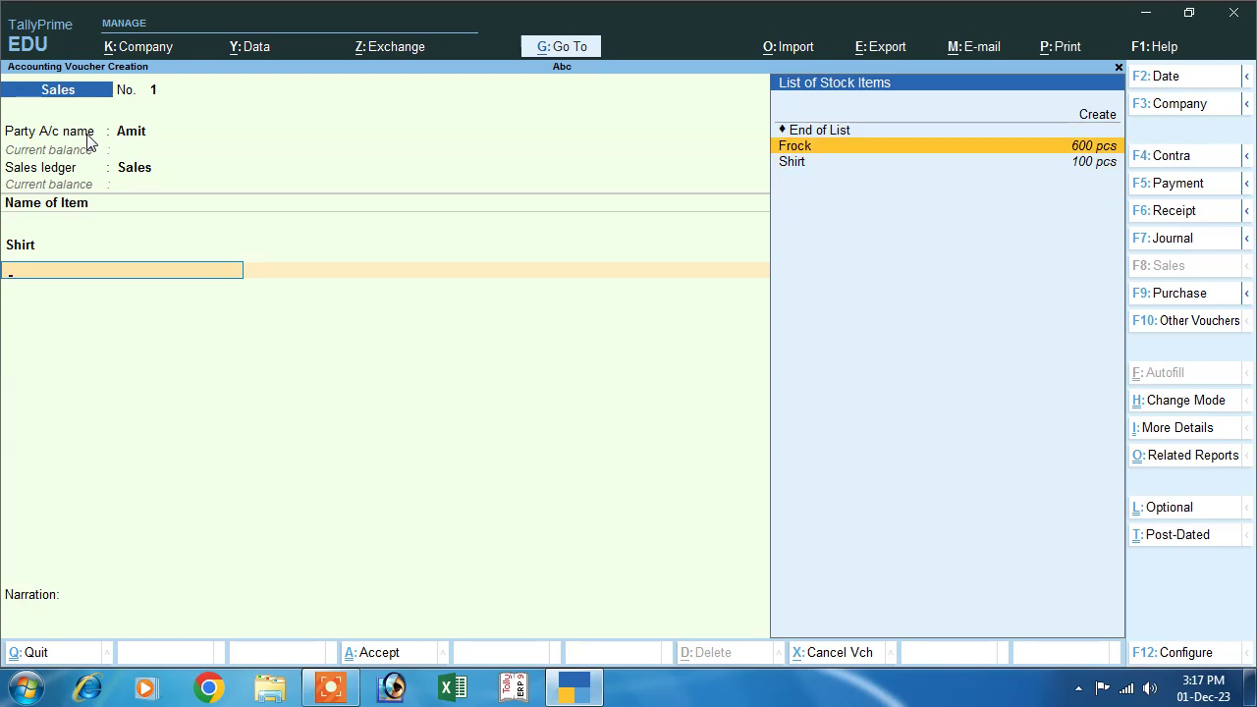
key(Return)
text(50)
key(Return)
text(1,100)
key(Return)
key(Return)
key(Return)
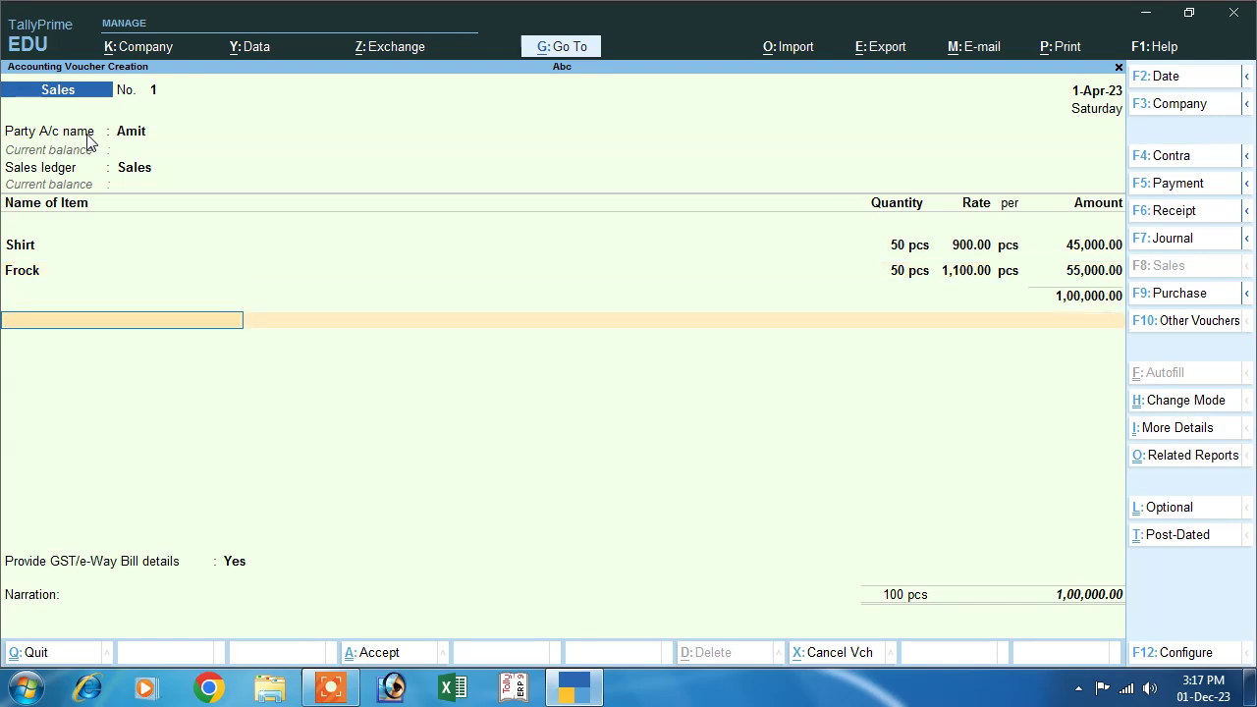
Add the Igst 12% ledger below the sales items with its calculated amount
key(Down)
key(Down)
key(Up)
key(Return)
key(Return)
key(BackSpace)
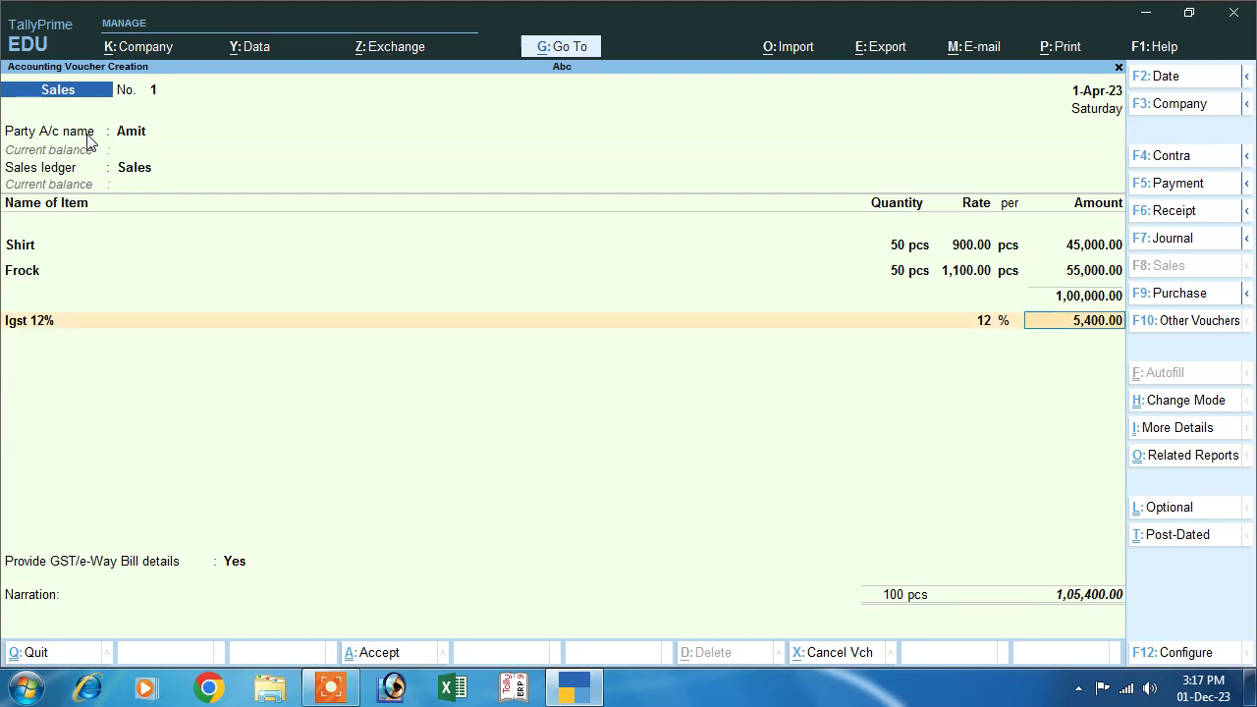
key(Return)
Add the Igst18% ledger with its calculated amount and end the tax ledger list
key(Down)
key(Return)
key(Return)
key(Return)
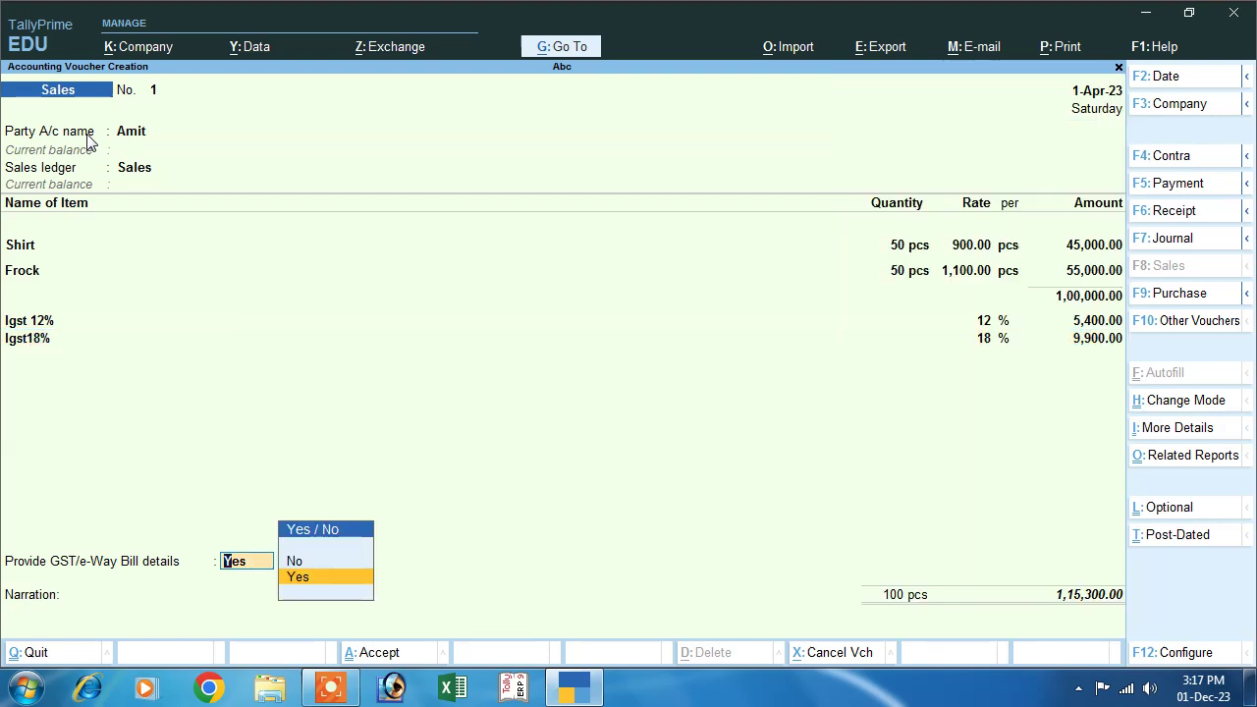
Keep GST/e-Way Bill details set to Yes, leave the e-Way Bill fields blank with transporter None, and finish the voucher entry
key(Return)
key(Return)
key(Return)
key(Return)
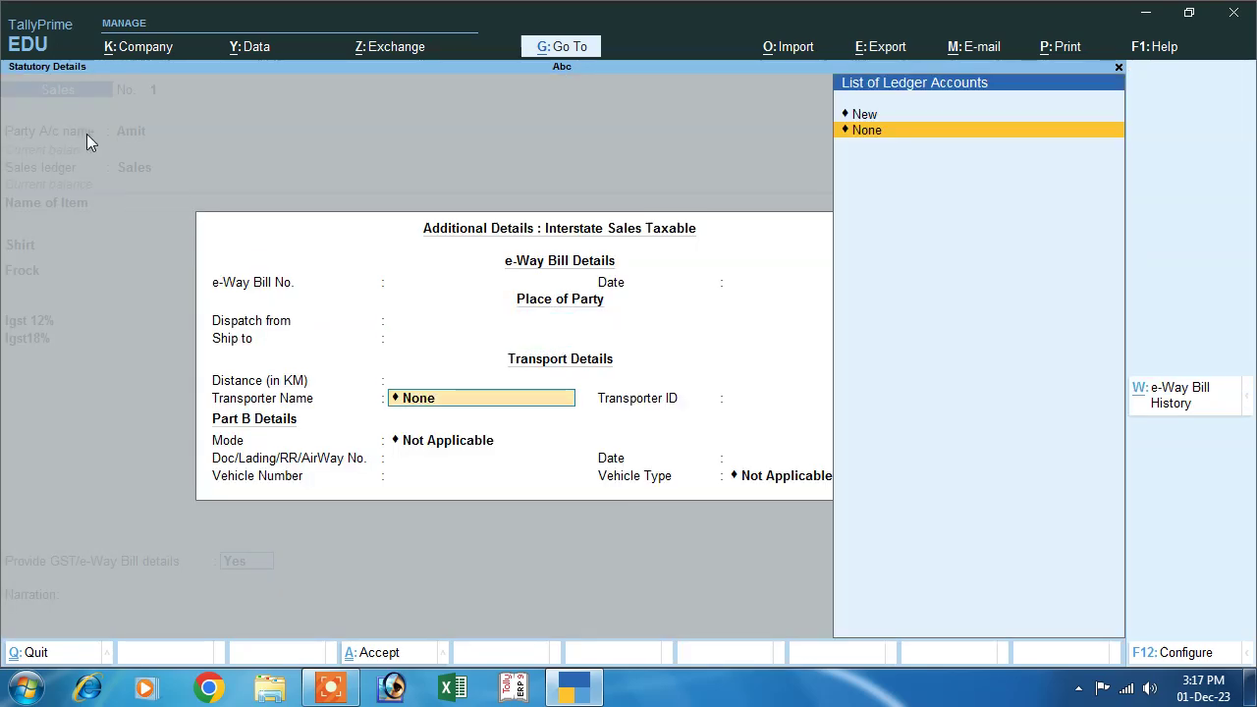
key(Return)
key(ctrl+a)
key(Return)
key(Return)
key(Return)
key(Return)
key(Return)
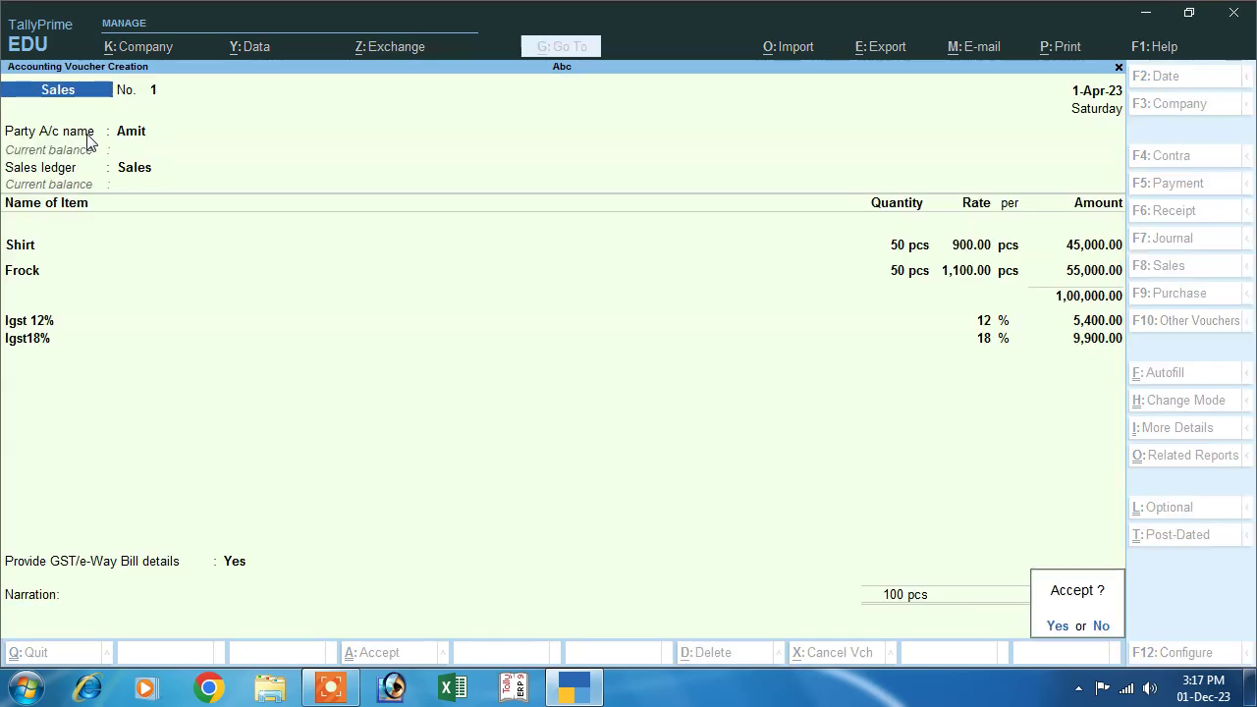
Save the sales voucher and return to the Gateway of Tally
key(Return)
key(Return)
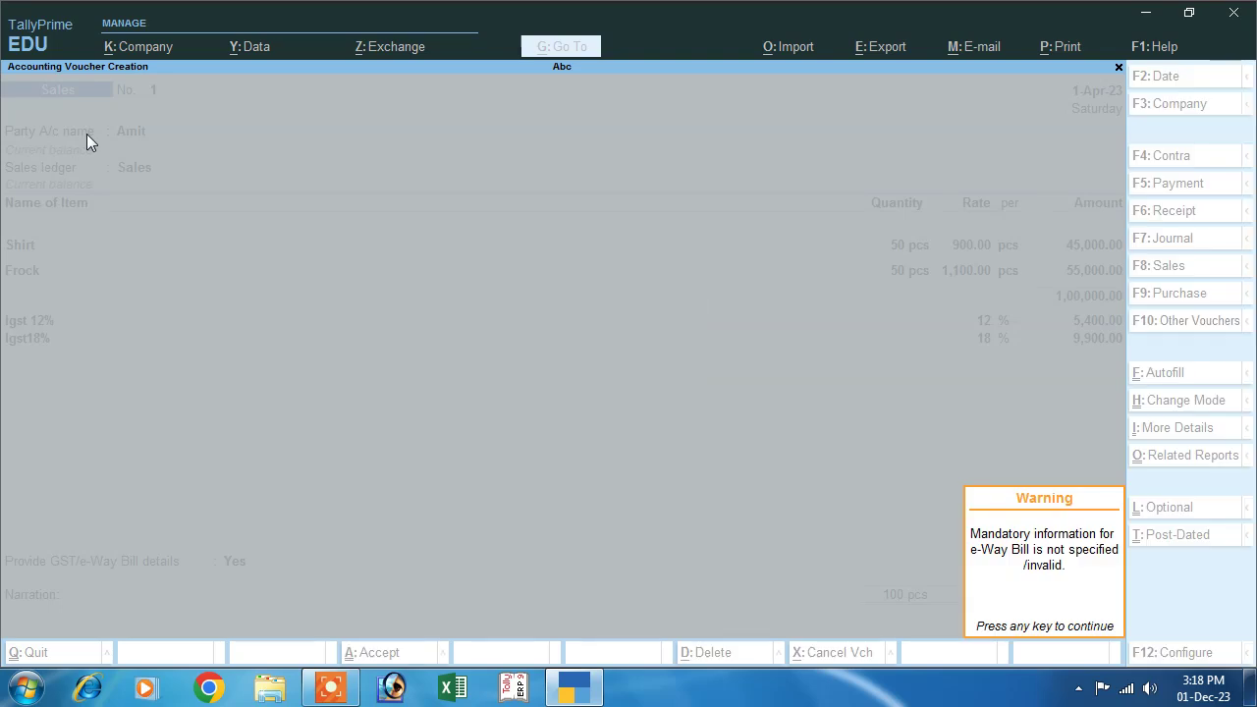
key(Return)
key(Escape)
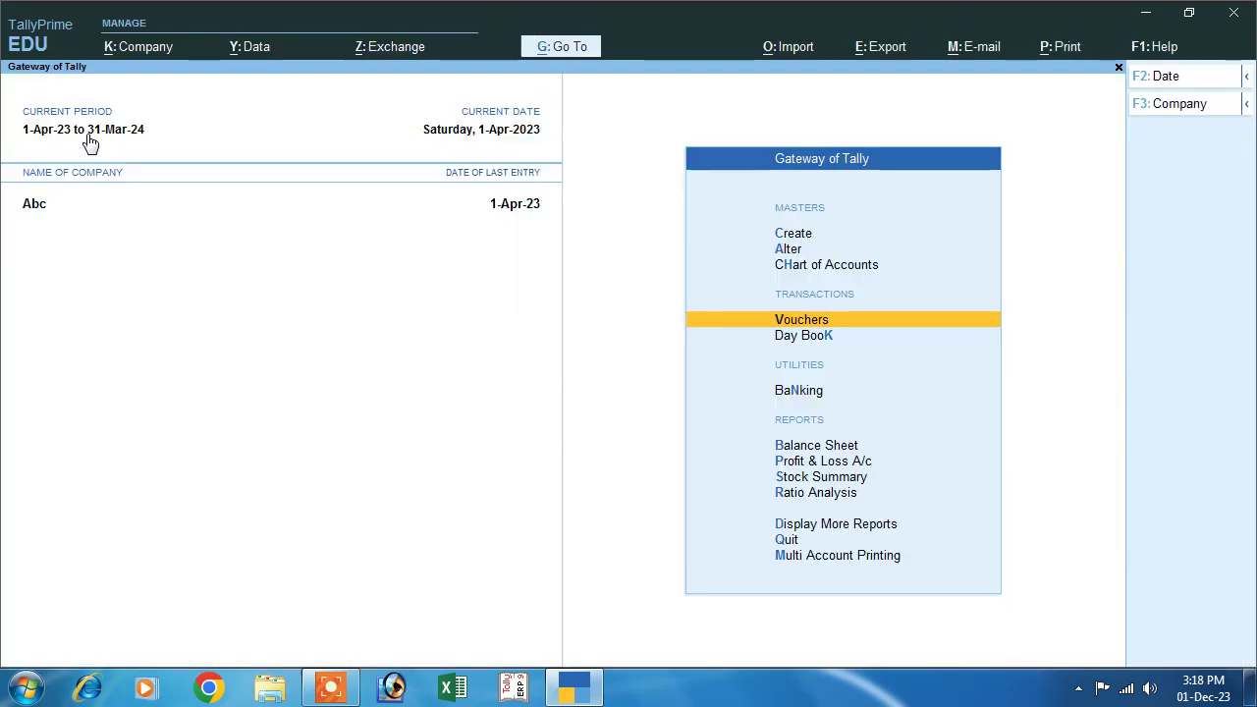
Open the Day Book for 1-Apr-23 and open sales voucher No. 1 for alteration
key(Down)
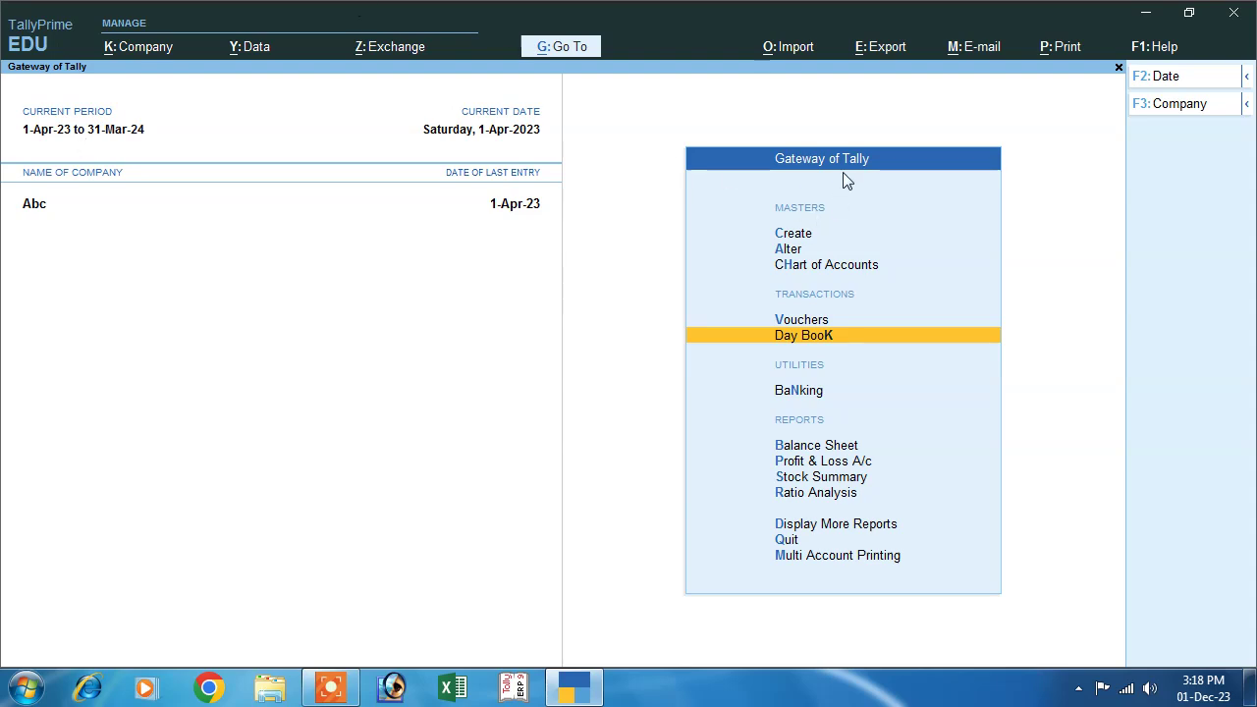
key(Escape)
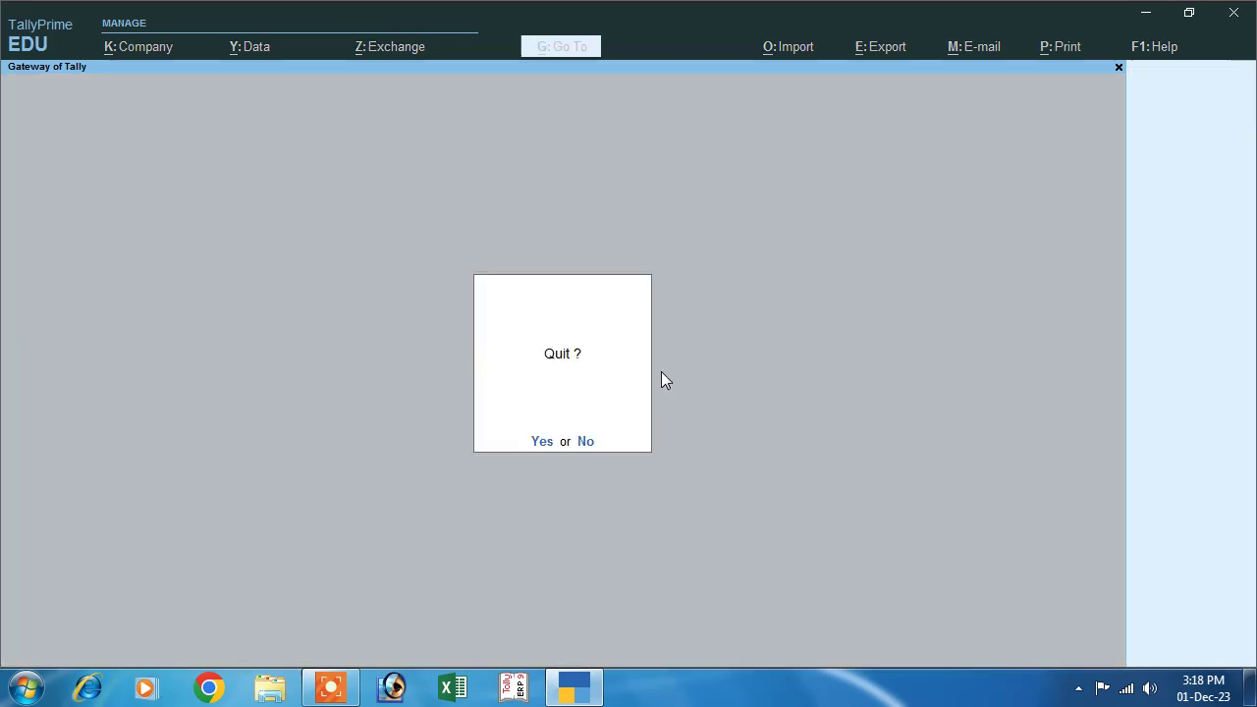
key(Escape)
key(k)
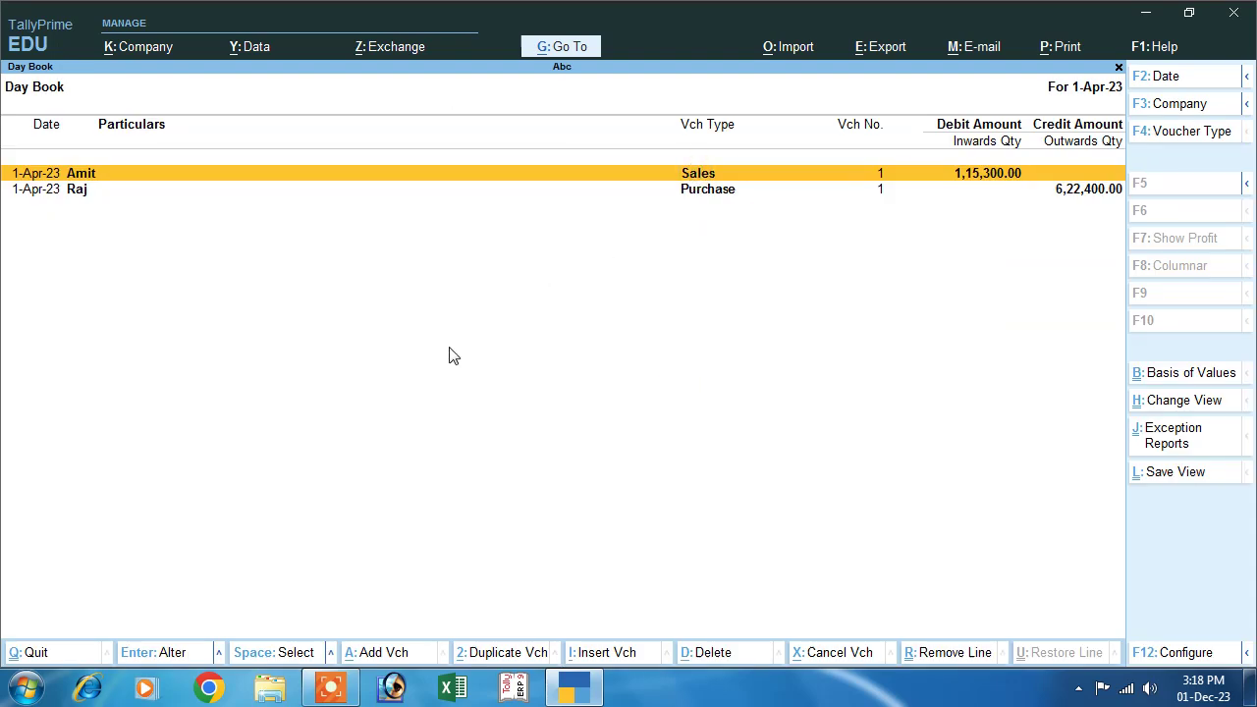
key(Return)
key(ctrl)
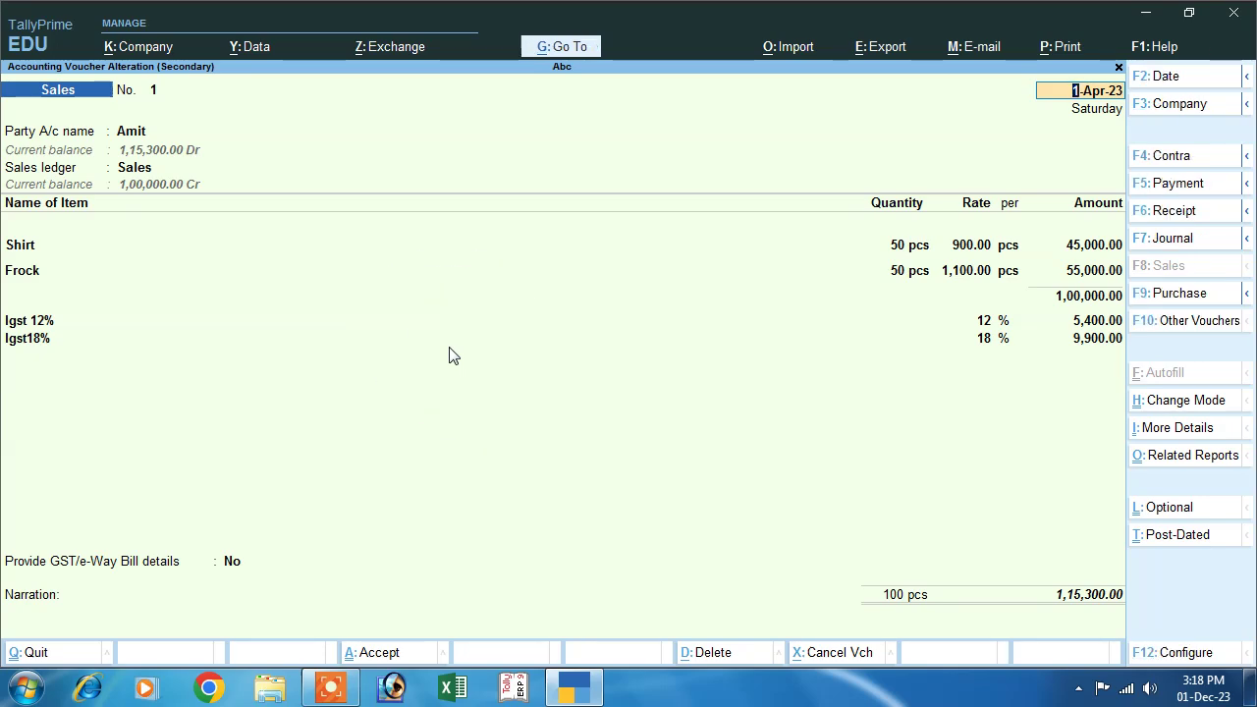
Preview the current sales voucher as a printed Tax Invoice, then close the preview
key(alt+p)
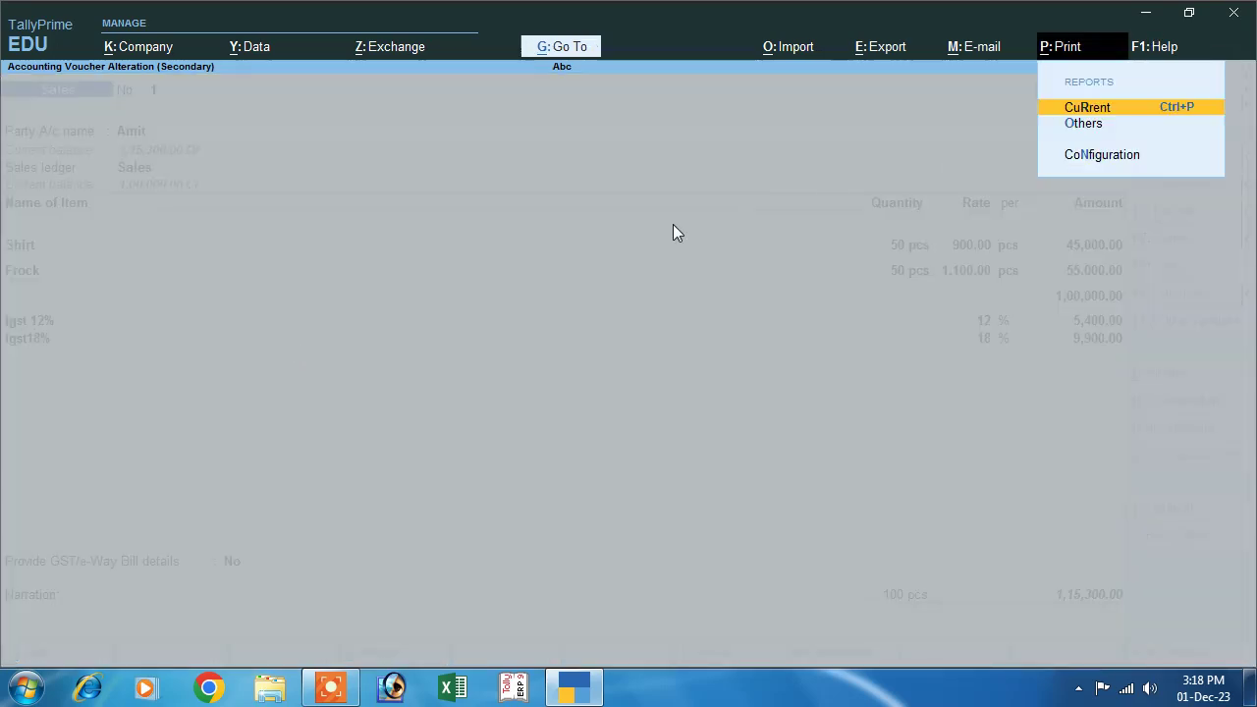
click(617, 244)
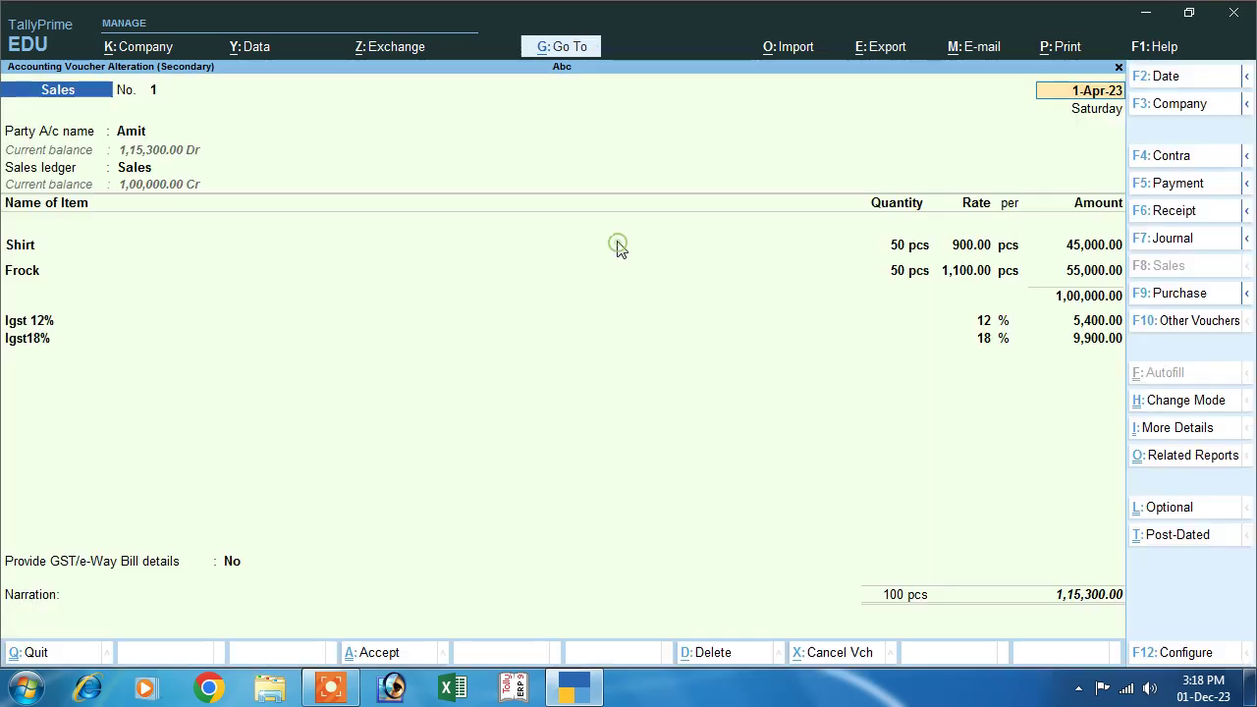
click(1059, 49)
click(1080, 105)
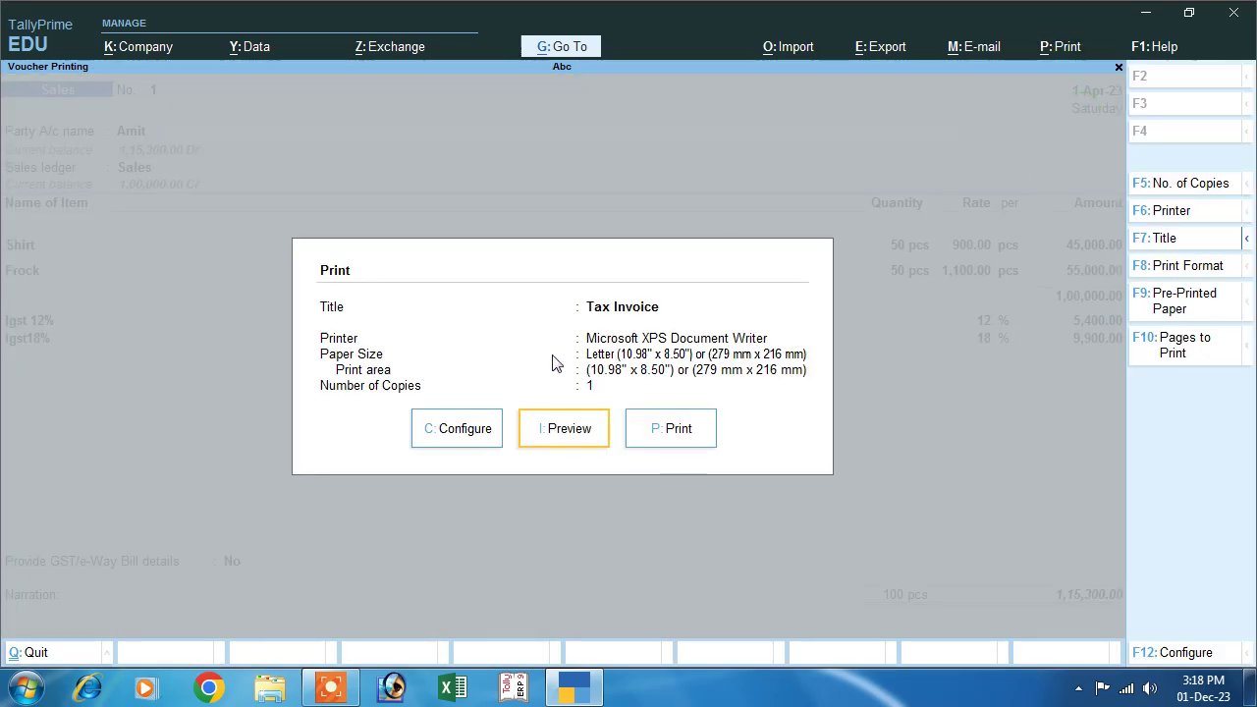
click(545, 436)
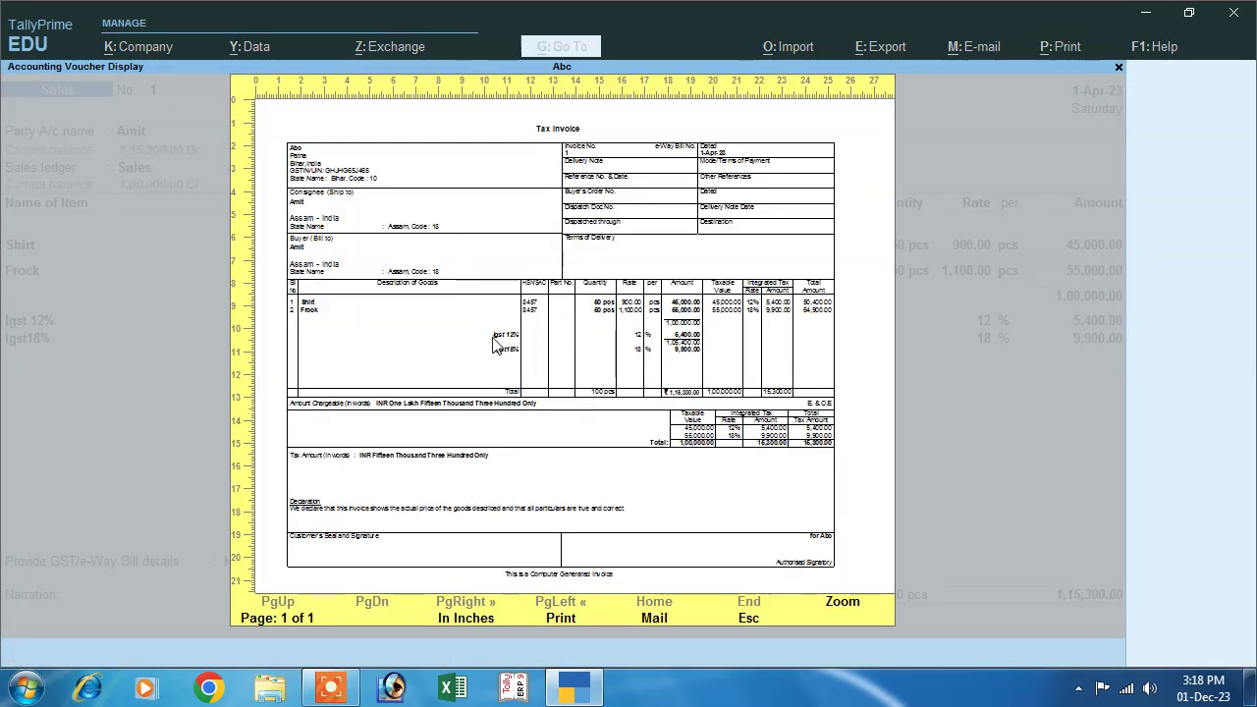
key(Escape)
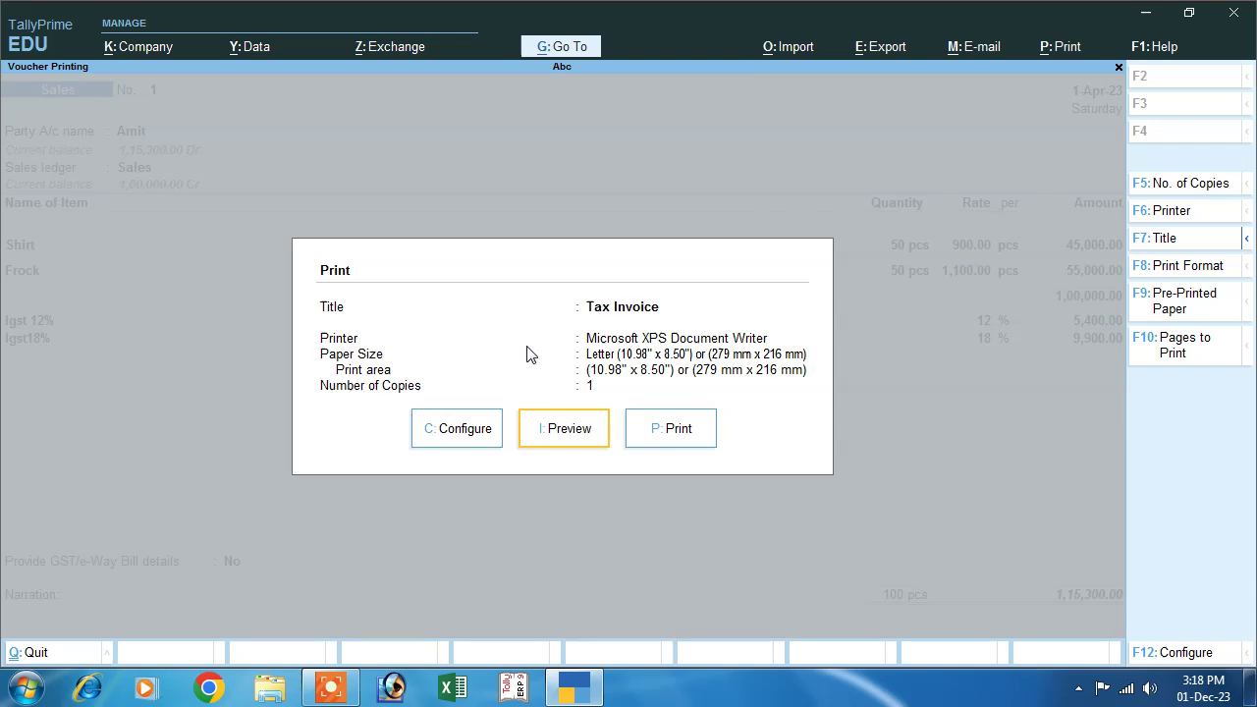
Print the Tax Invoice to an XPS document named ab bill on the Desktop
click(680, 434)
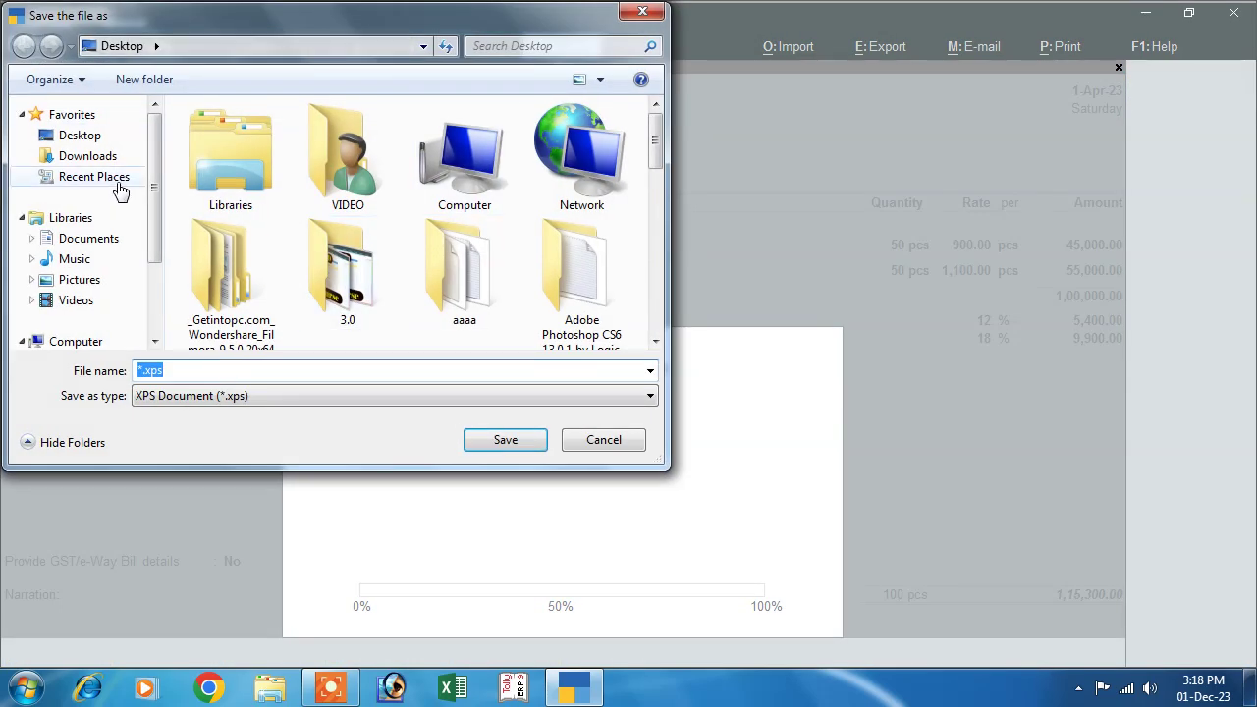
click(93, 141)
click(168, 372)
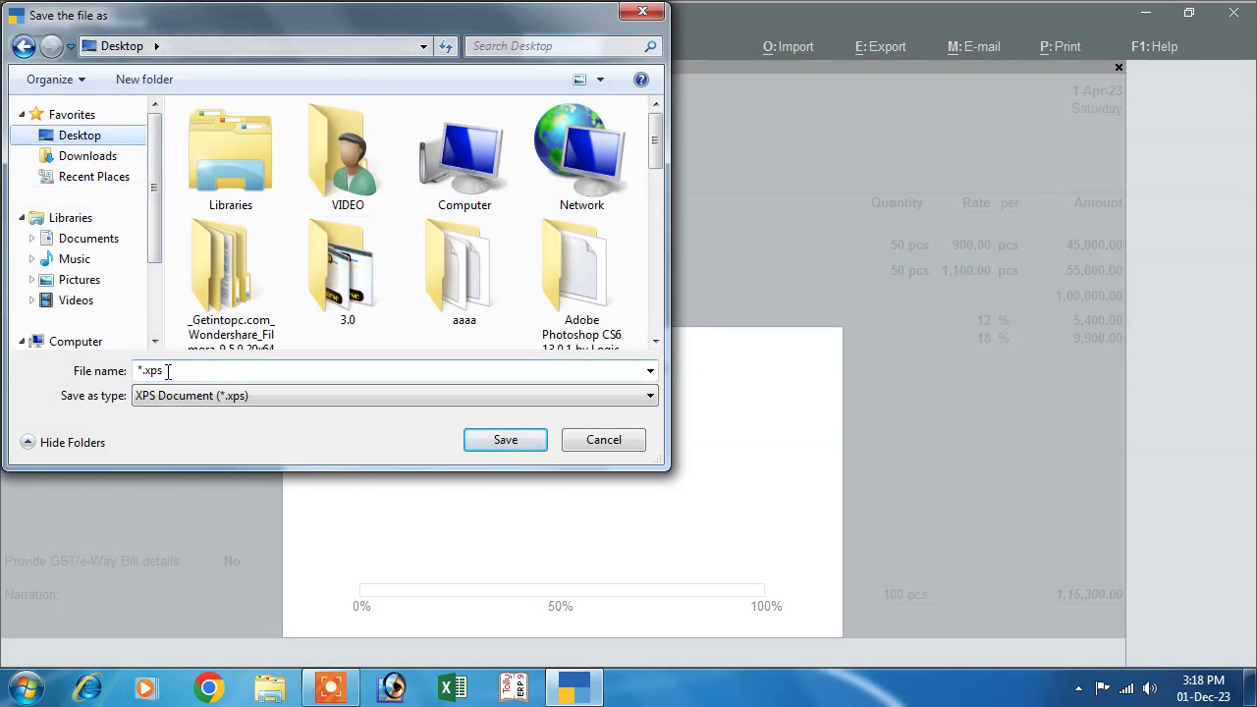
double_click(178, 372)
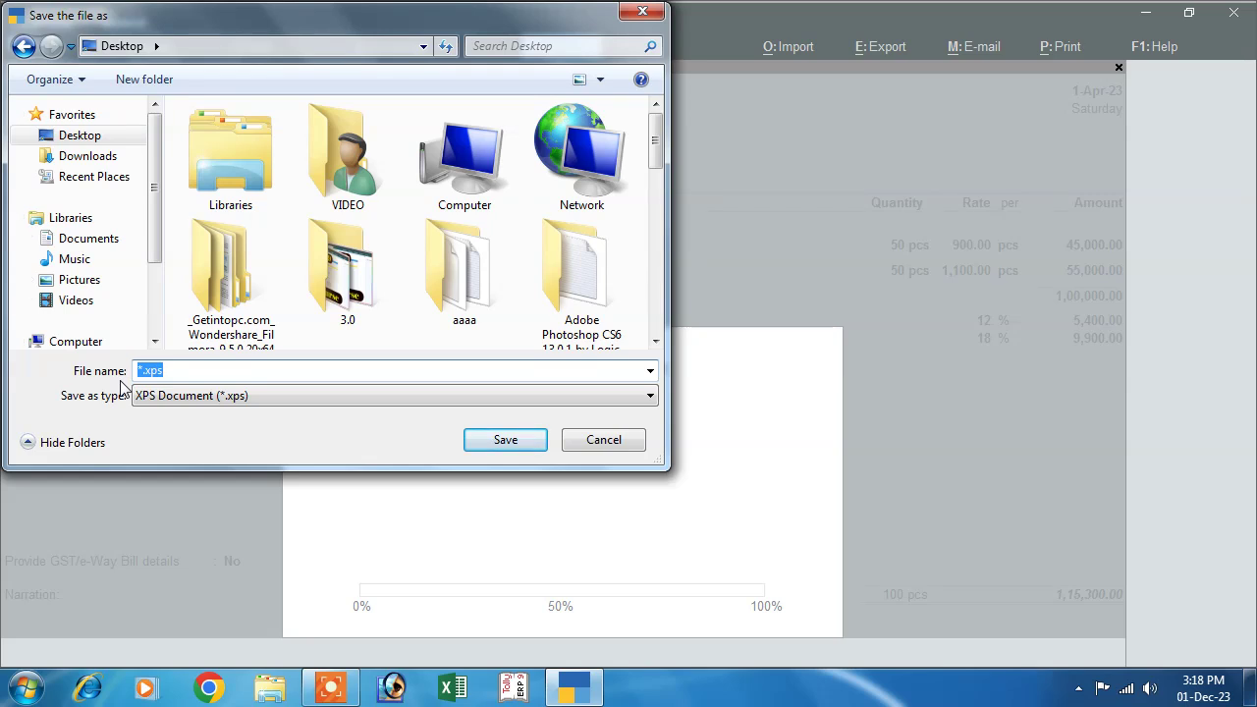
text(ab bill)
click(505, 442)
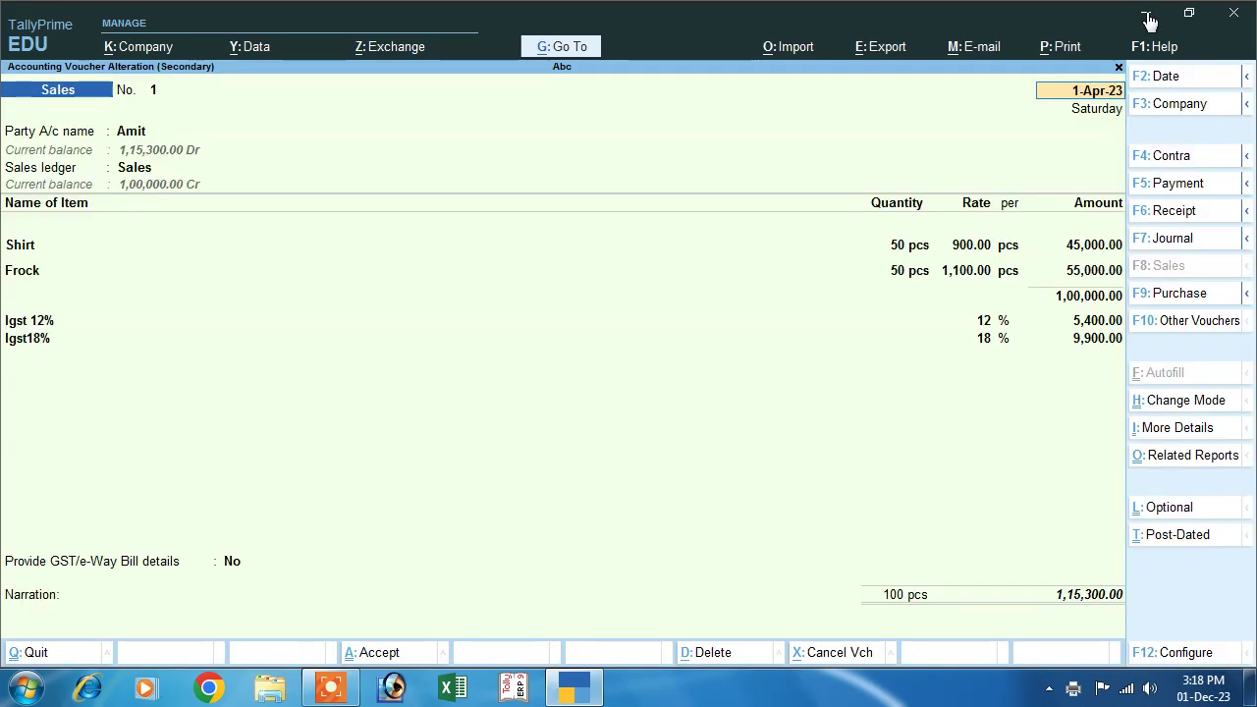
Switch to the Windows desktop and refresh it to check for the saved invoice file
click(1147, 14)
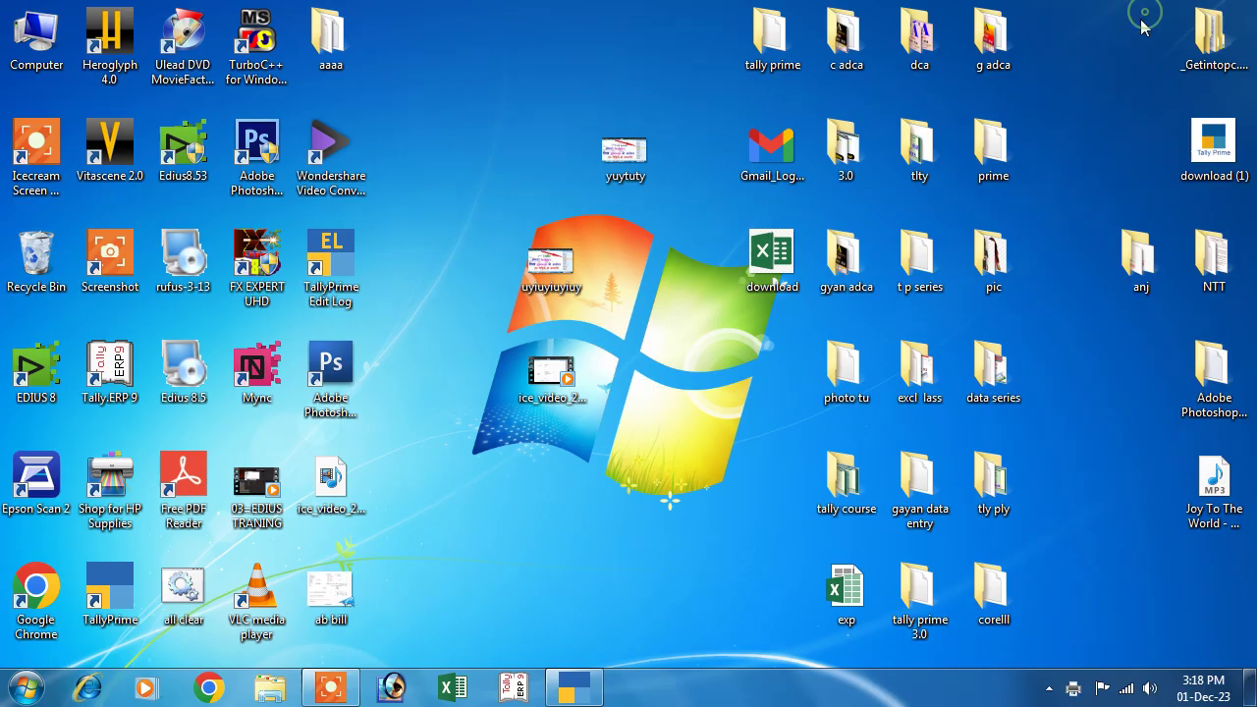
right_click(413, 214)
click(424, 267)
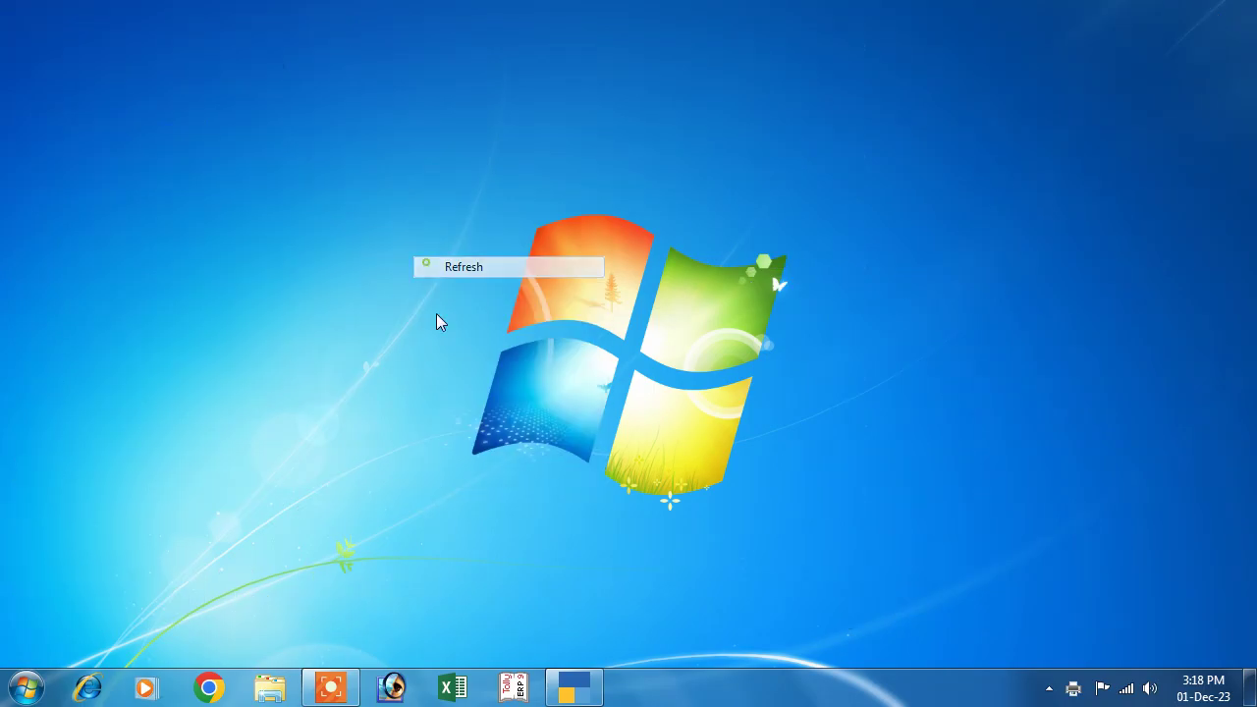
Switch to Google Chrome, search for gmail, and start a new message in Gmail
click(209, 690)
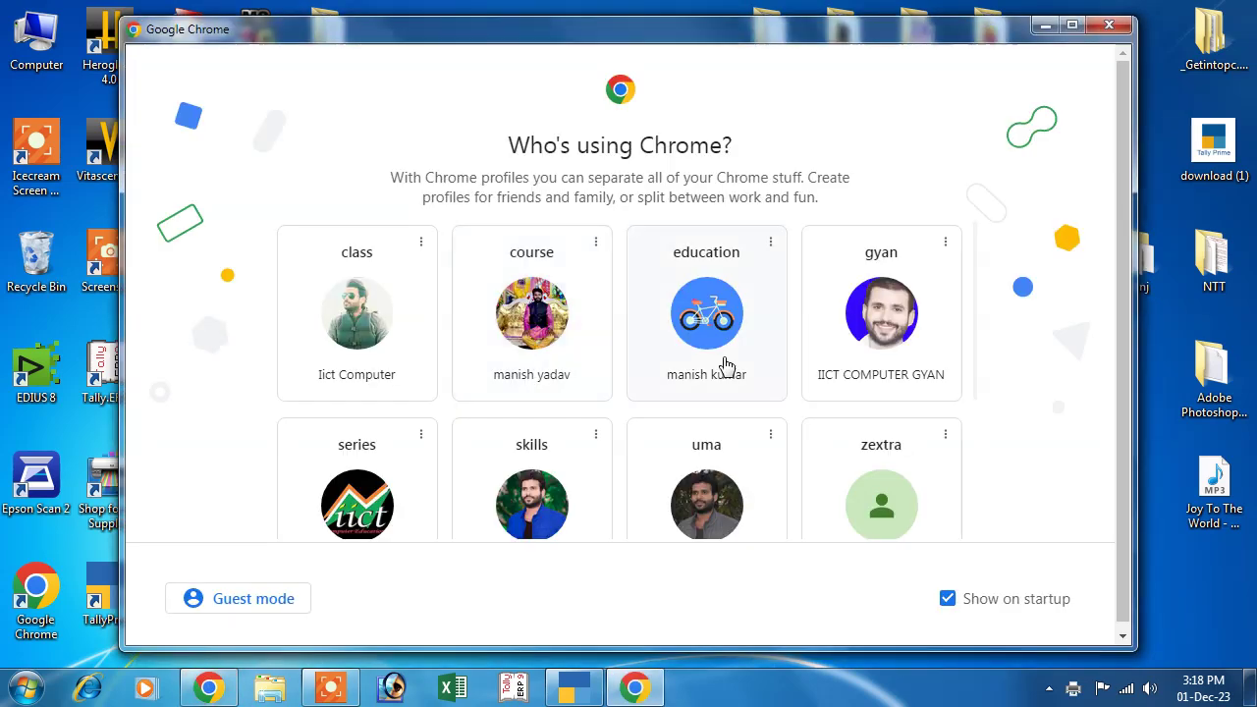
click(645, 500)
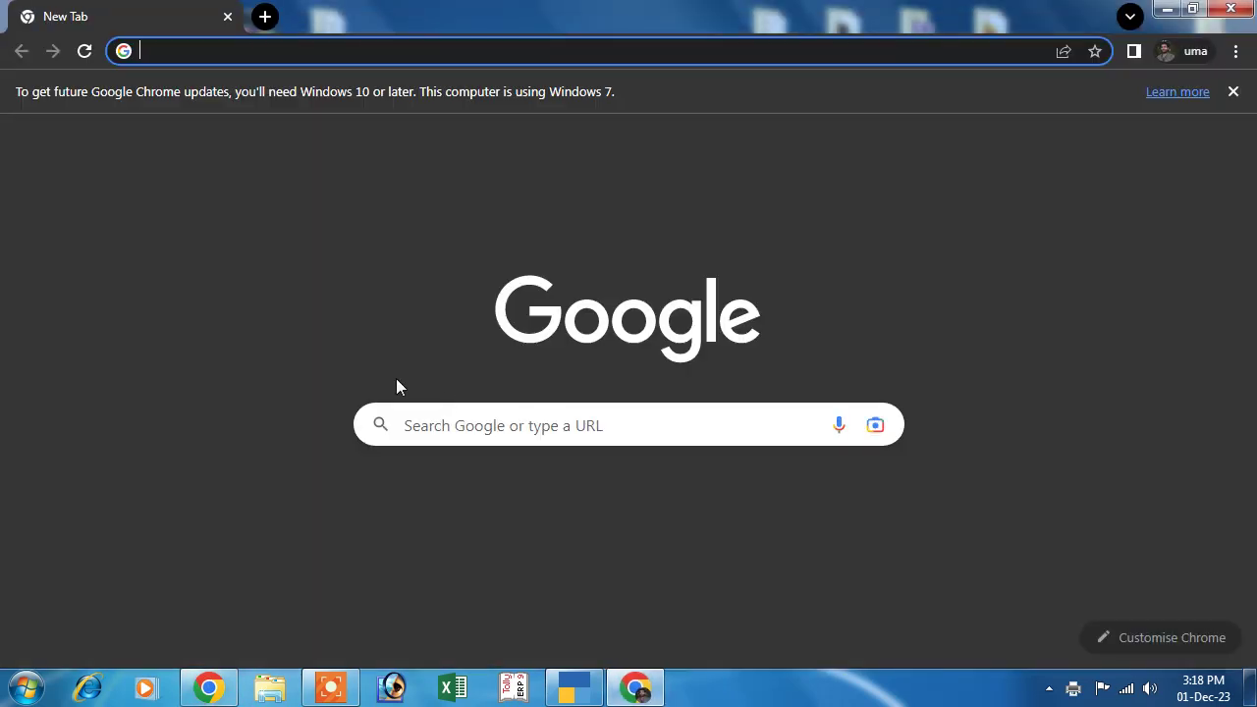
click(494, 434)
click(425, 514)
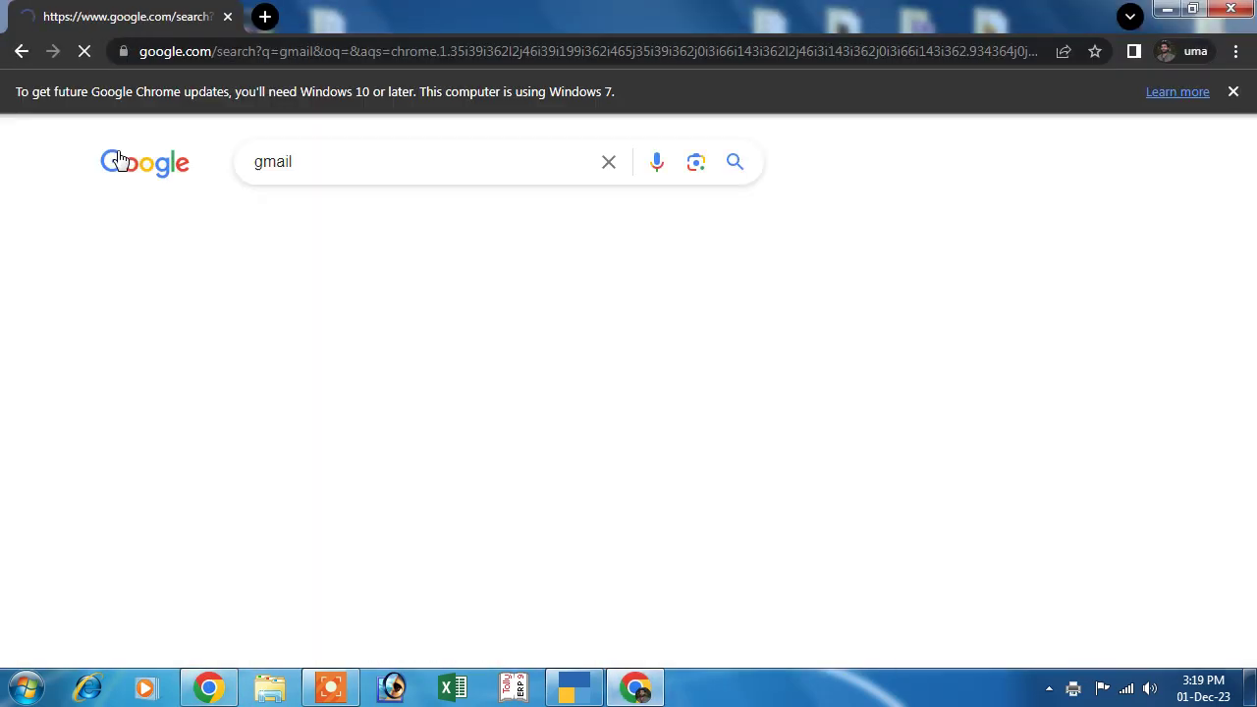
click(126, 350)
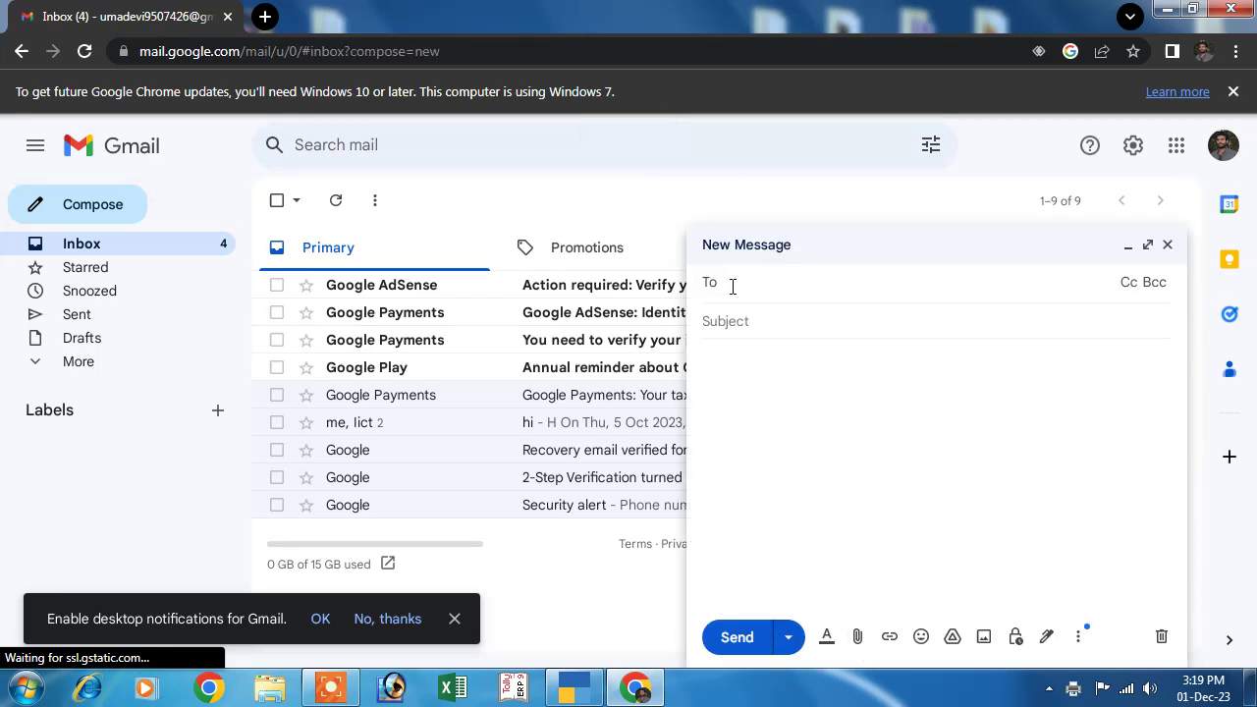
Attach the file ab bill from the Desktop to the new message and close the draft without entering a recipient
click(862, 640)
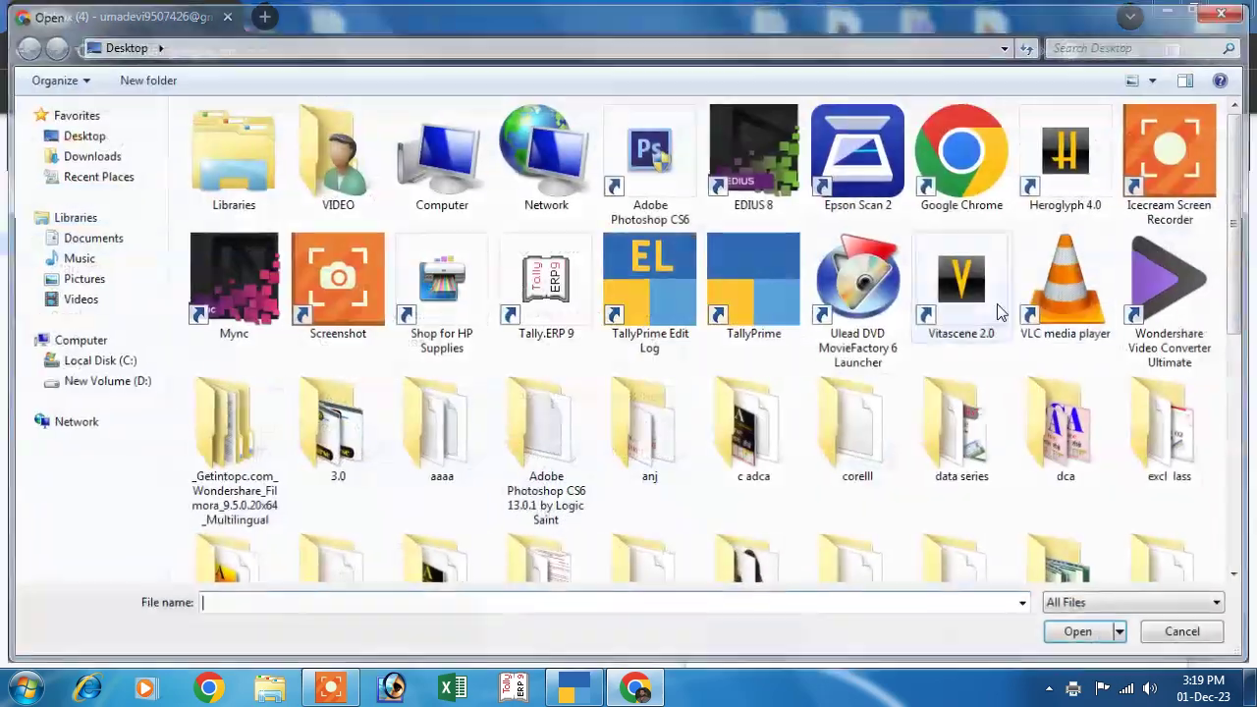
scroll(1250, 212, down, 4)
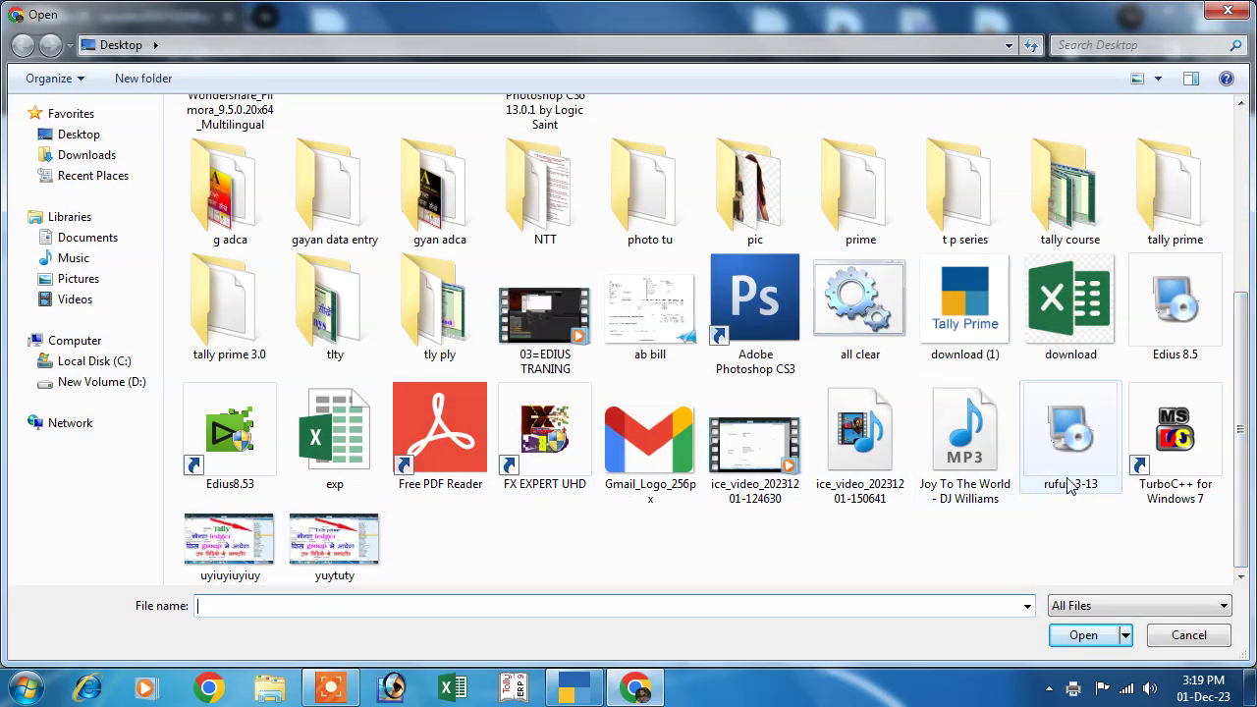
click(649, 309)
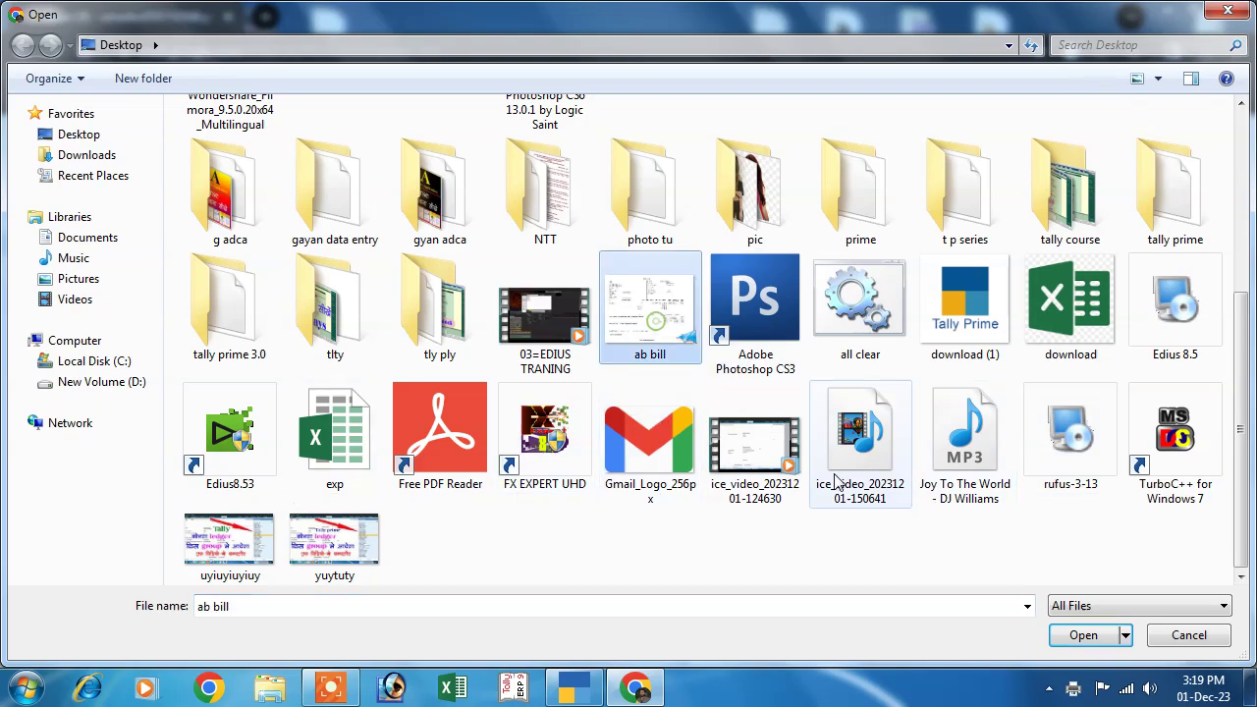
click(1083, 634)
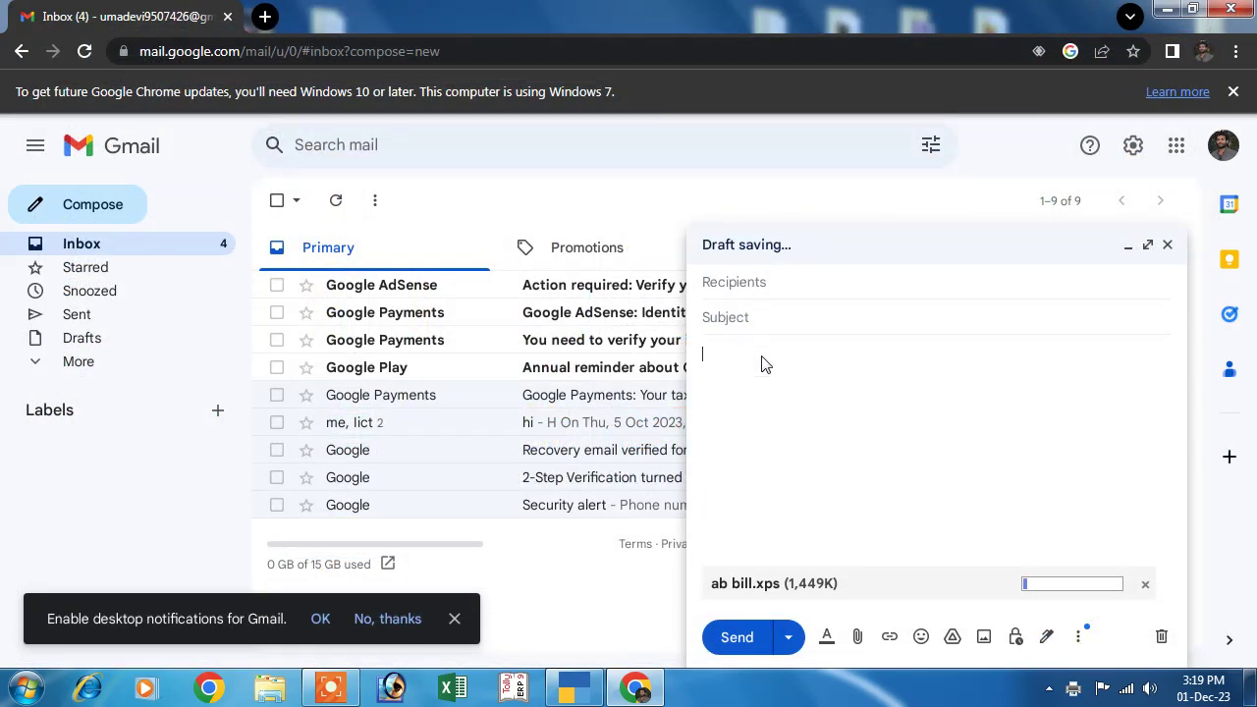
click(767, 282)
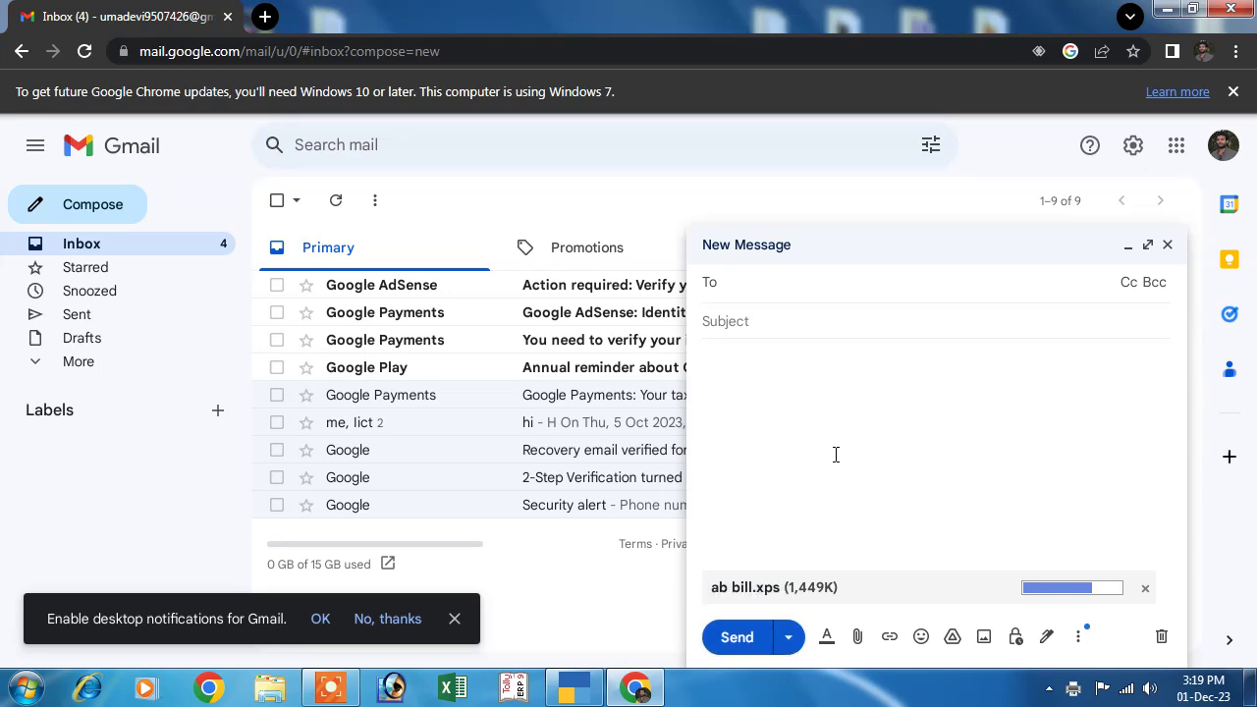
click(1168, 244)
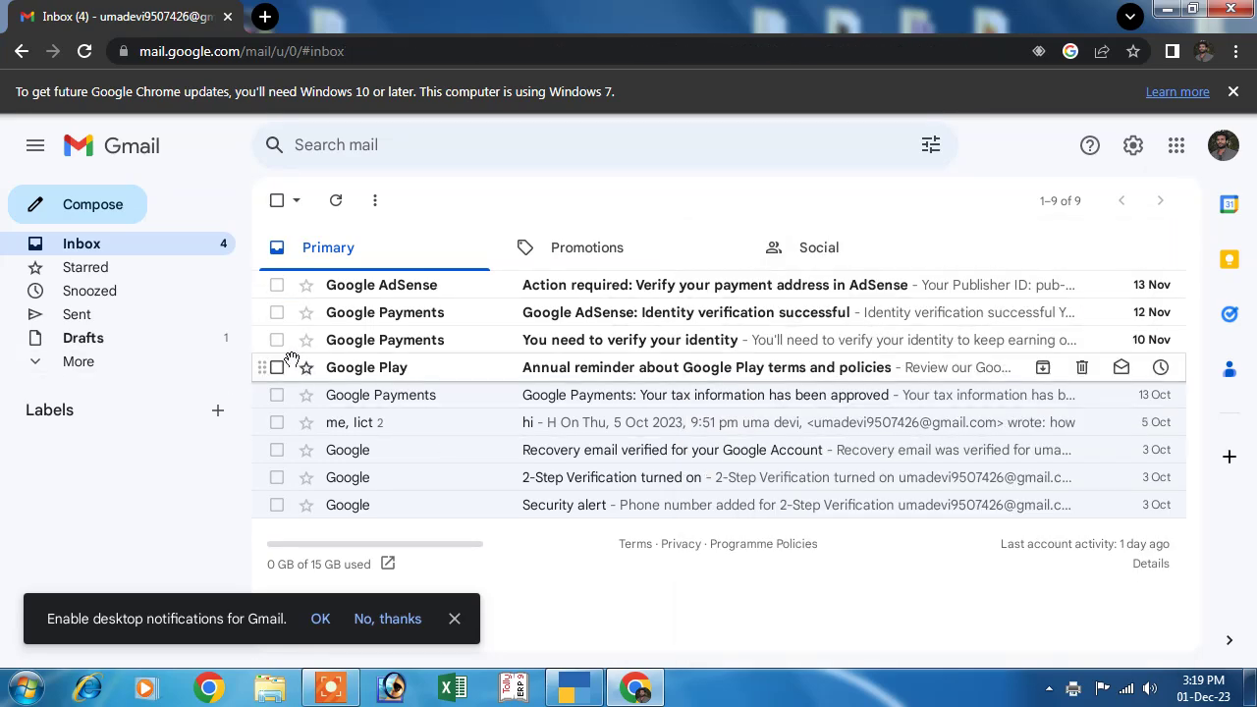
Open the ab bill file from the Windows desktop, view its print settings, and return to the desktop
click(1166, 9)
right_click(440, 87)
click(472, 146)
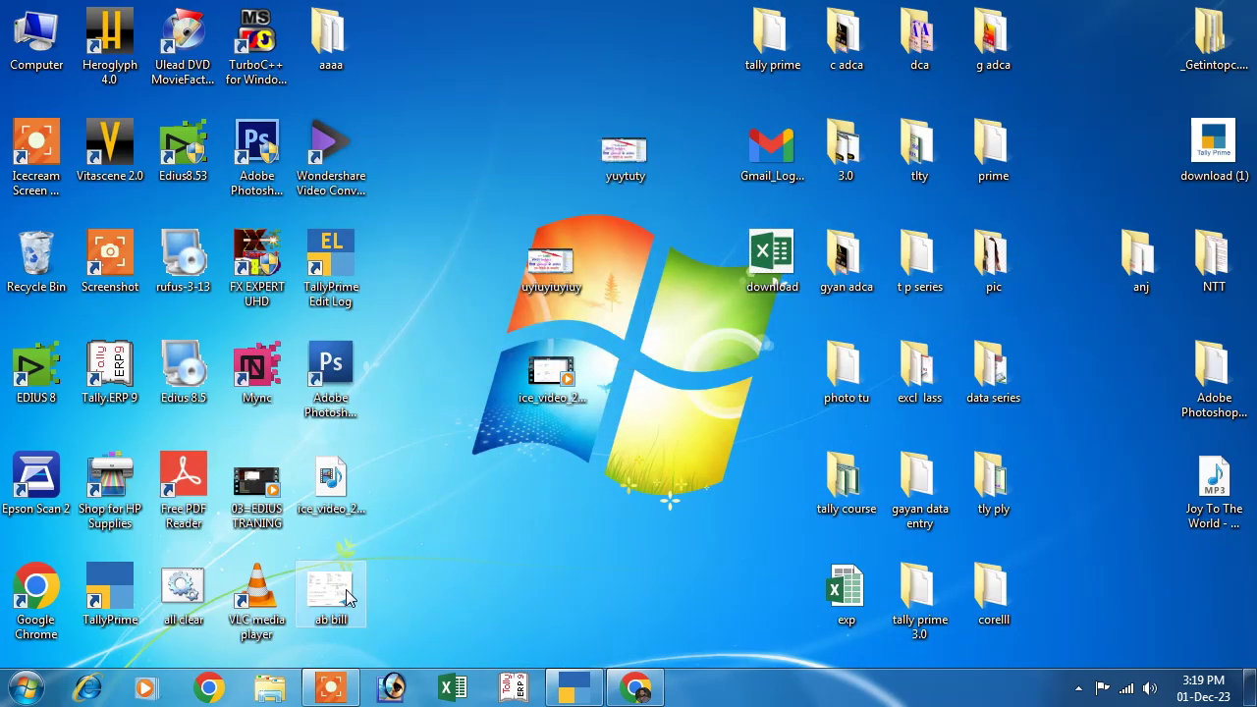
right_click(348, 598)
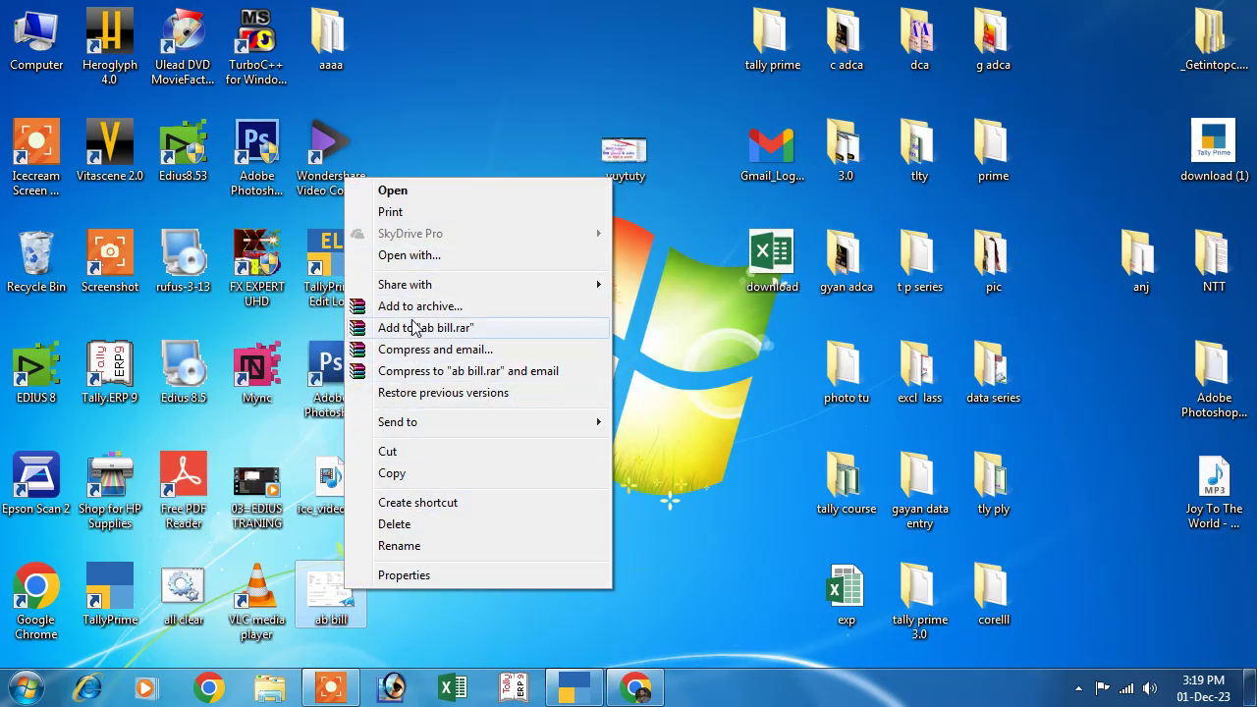
click(398, 190)
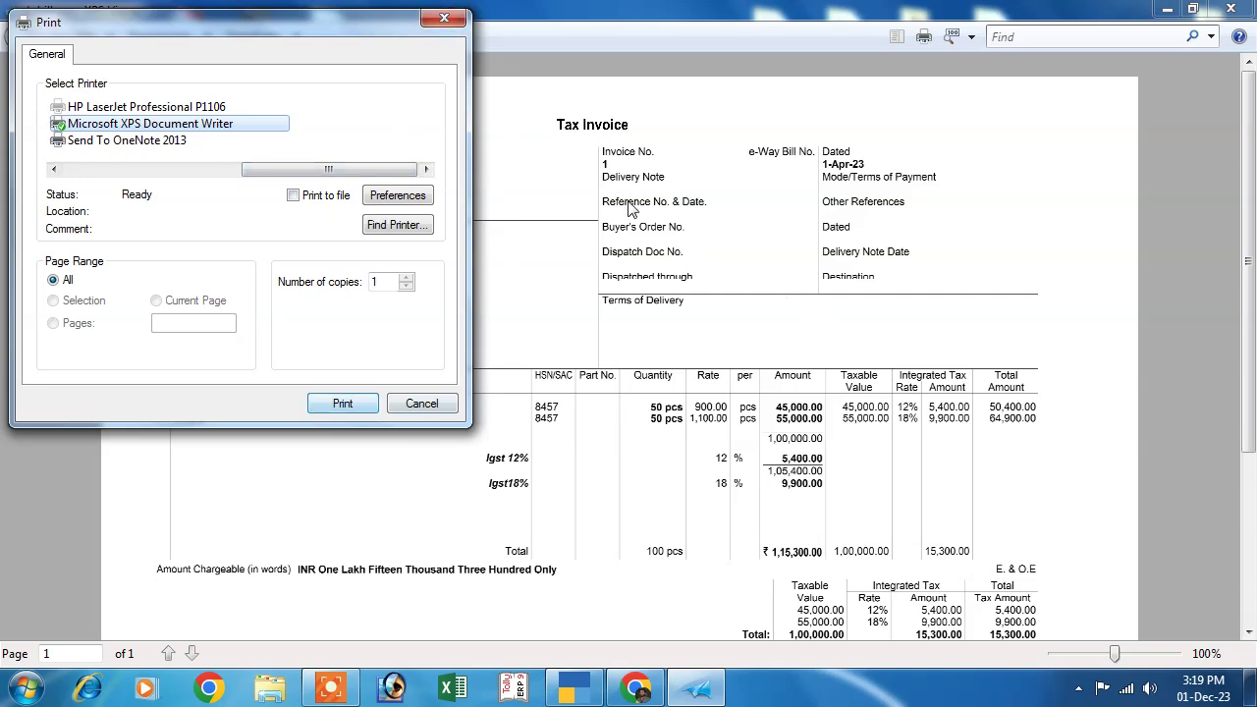
key(super+d)
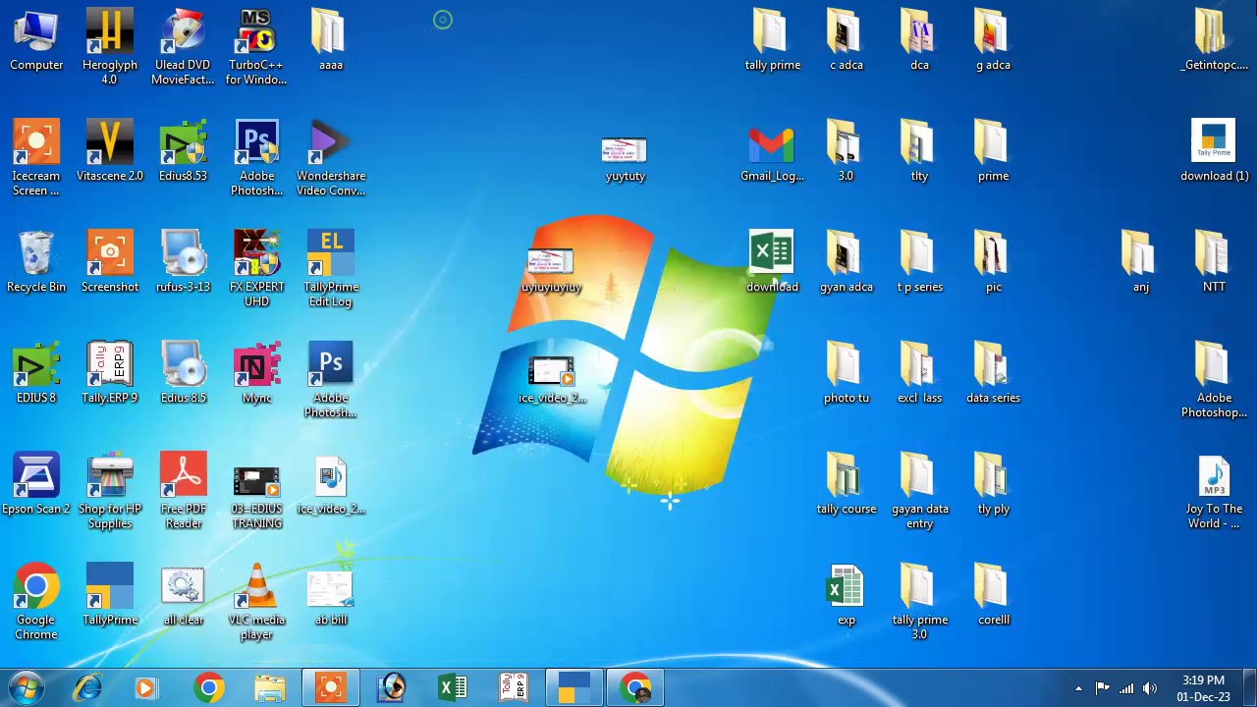
right_click(468, 56)
click(514, 119)
right_click(418, 62)
click(444, 118)
right_click(419, 62)
click(444, 118)
right_click(419, 62)
click(444, 118)
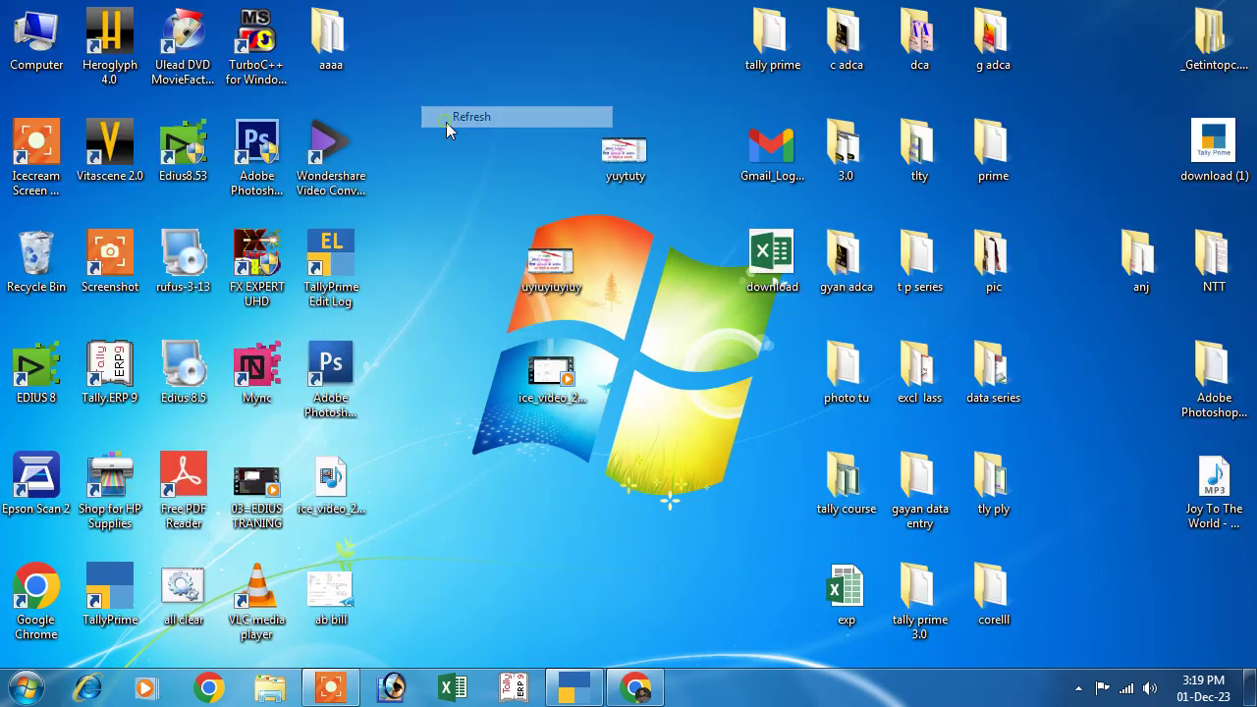